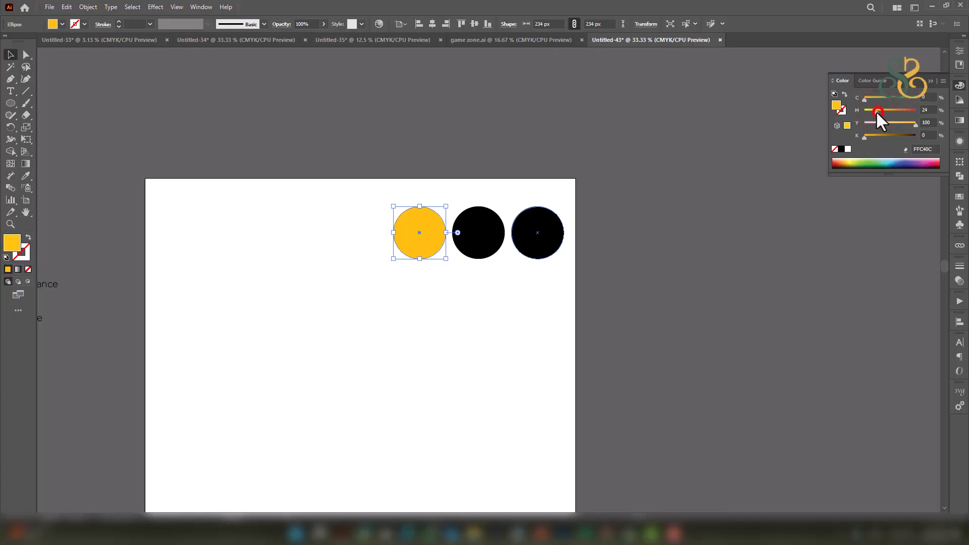
# Fill the middle circle dark magenta and the right circle olive green.
pyautogui.click(698, 240)
pyautogui.click(482, 238)
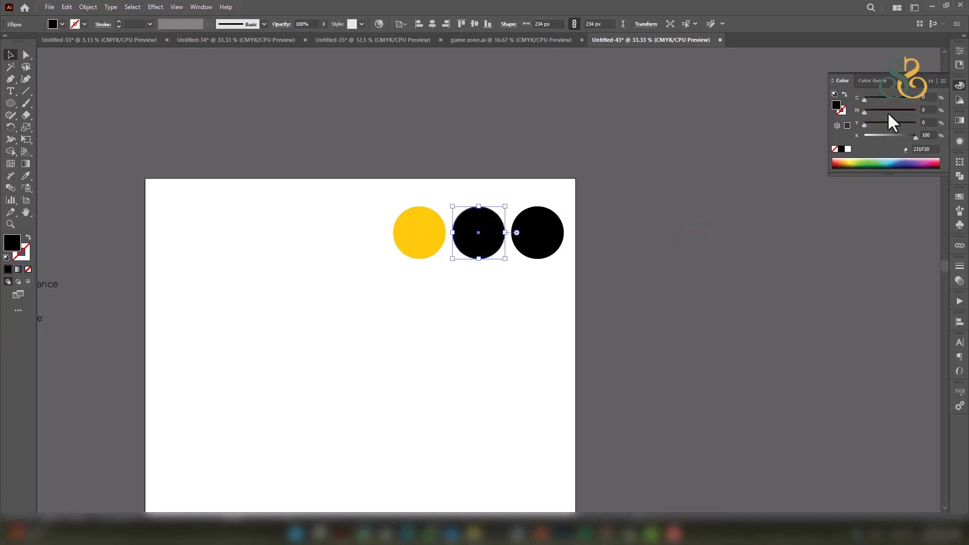
pyautogui.click(891, 136)
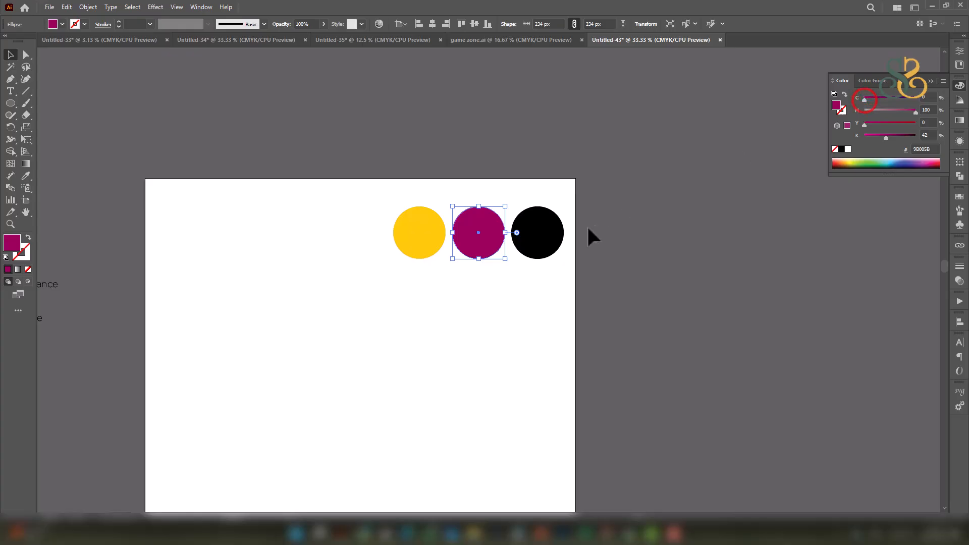
pyautogui.click(559, 230)
pyautogui.click(902, 110)
pyautogui.moveTo(884, 135); pyautogui.dragTo(863, 135)
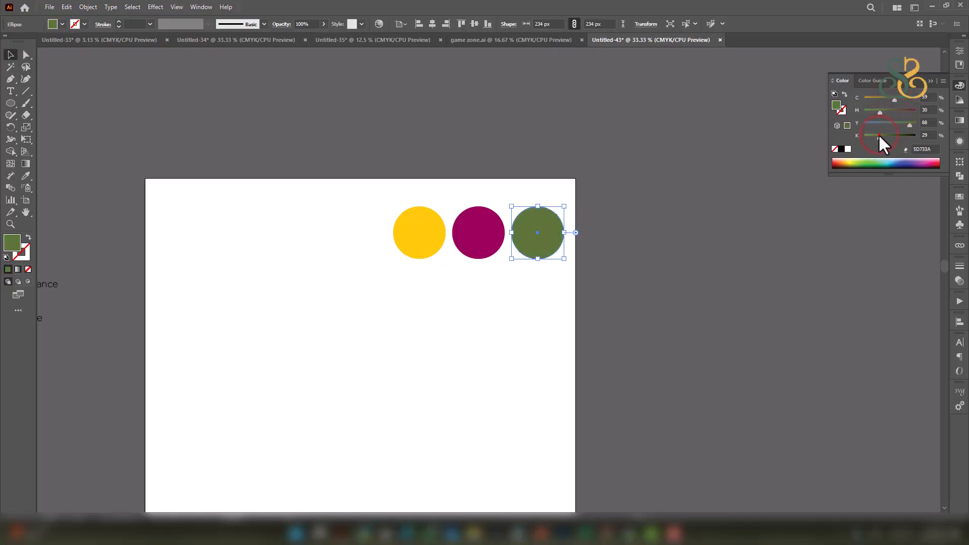
# Select all three circles and move them above the artboard.
pyautogui.click(679, 223)
pyautogui.click(675, 276)
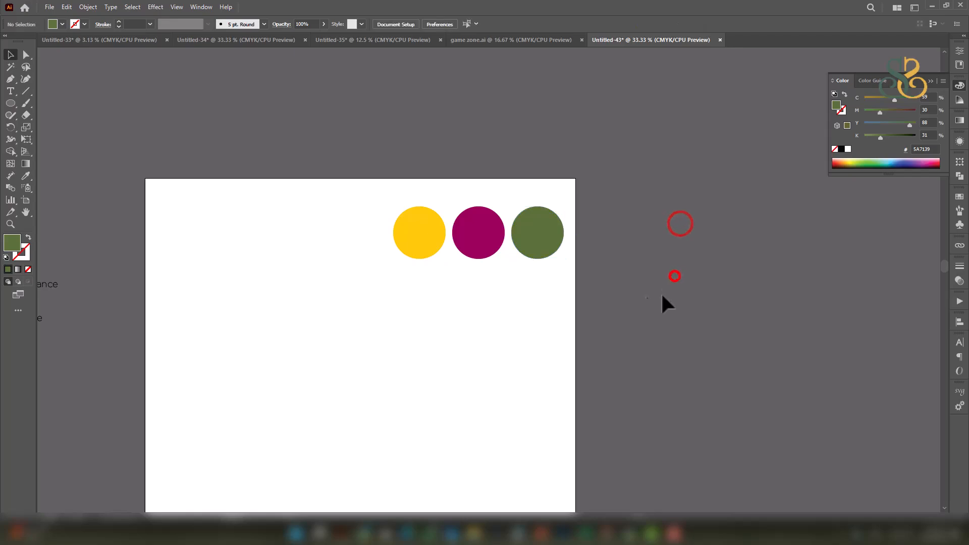
pyautogui.moveTo(549, 296); pyautogui.dragTo(467, 255)
pyautogui.moveTo(482, 238); pyautogui.dragTo(492, 107)
pyautogui.moveTo(515, 176); pyautogui.dragTo(610, 177)
pyautogui.click(725, 201)
pyautogui.moveTo(702, 254); pyautogui.dragTo(673, 204)
pyautogui.scroll(-1, 698, 247)
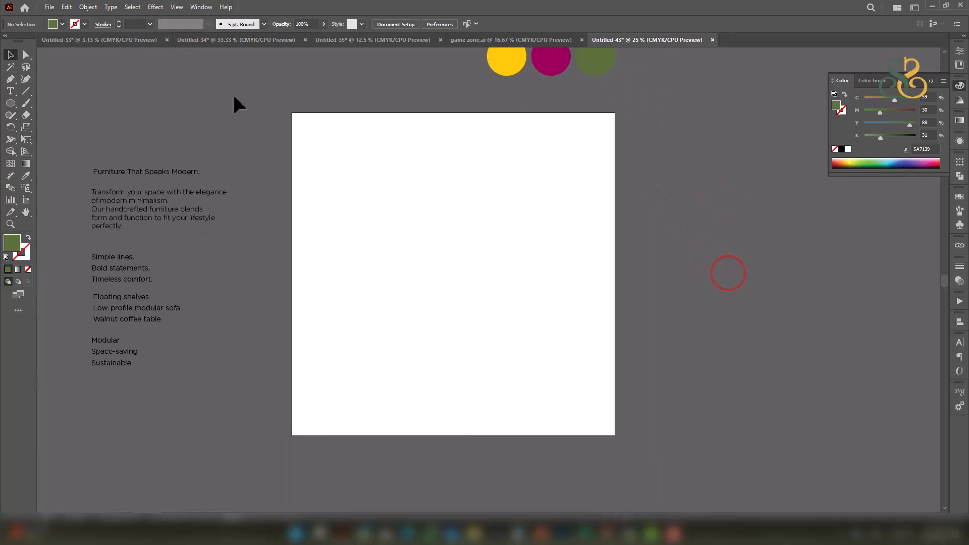
# Draw a triangle with the Pen tool down the artboard's right side.
pyautogui.click(10, 78)
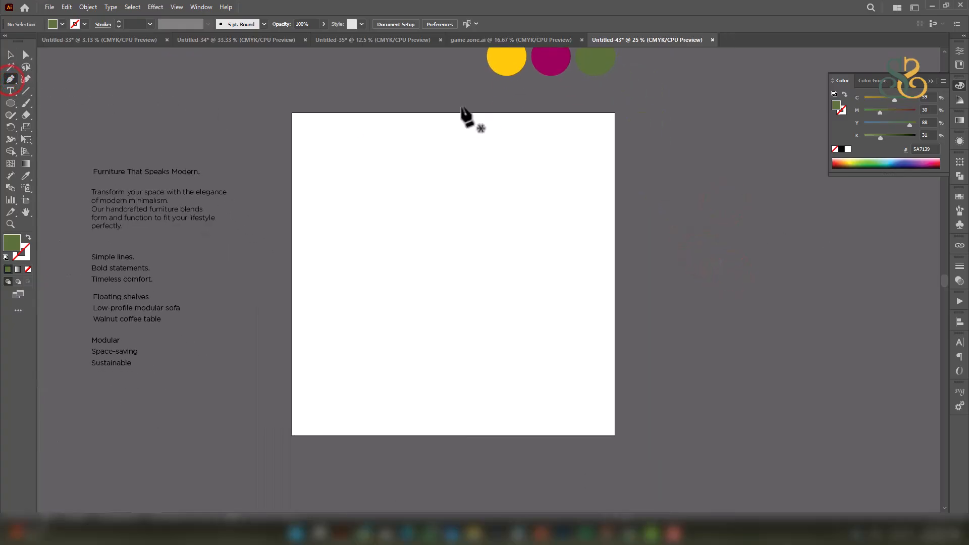
pyautogui.click(446, 107)
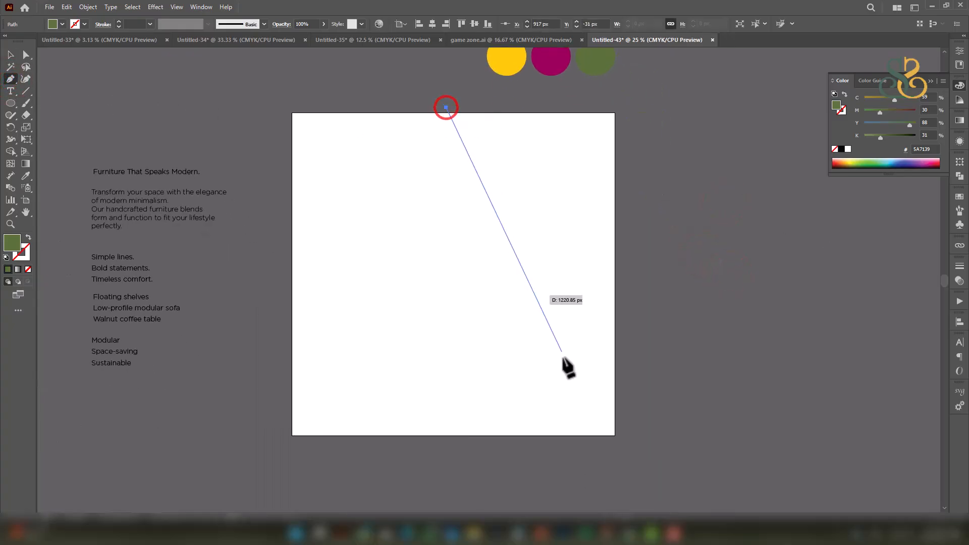
pyautogui.click(619, 446)
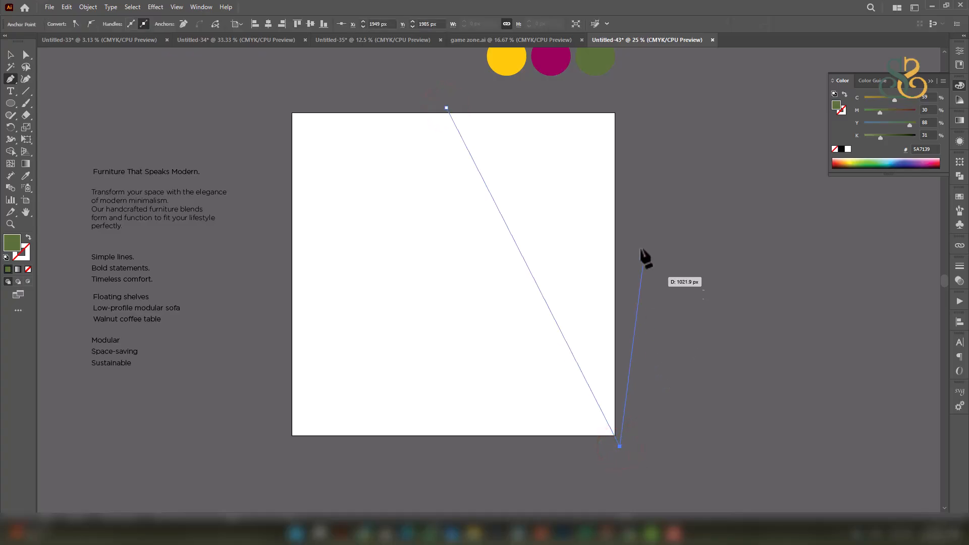
pyautogui.click(619, 104)
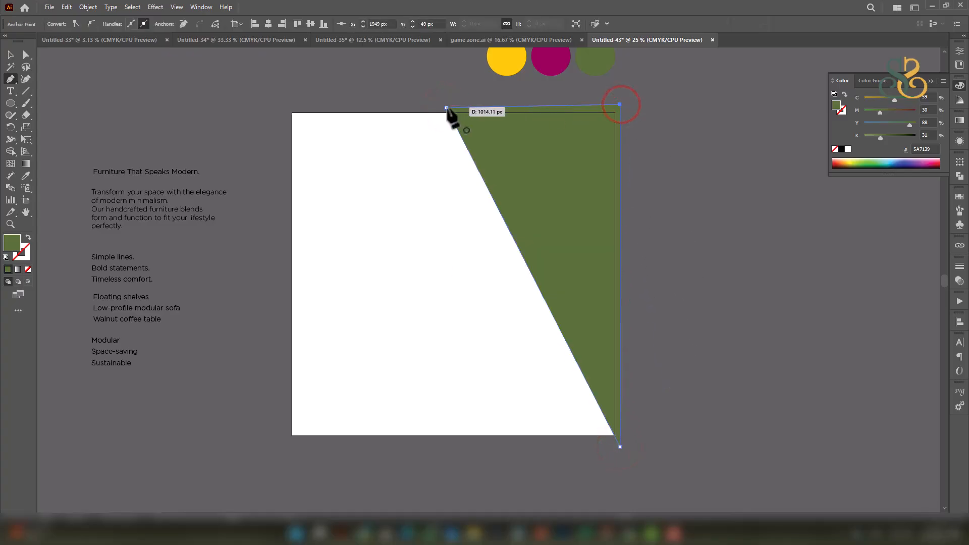
pyautogui.click(445, 107)
pyautogui.click(10, 55)
pyautogui.moveTo(520, 176); pyautogui.dragTo(509, 175)
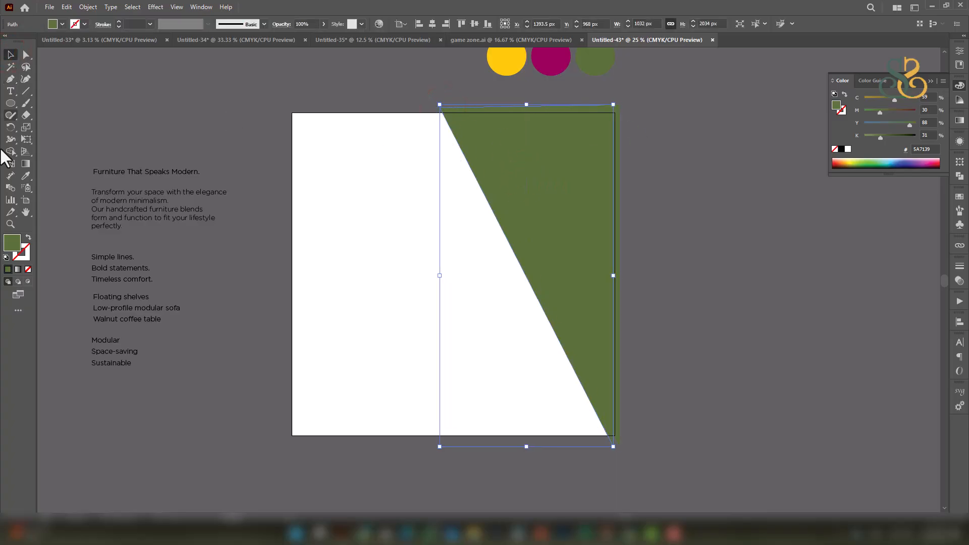
# Make the yellow circle orange and put an orange triangle copy behind the green one.
pyautogui.click(26, 175)
pyautogui.click(507, 61)
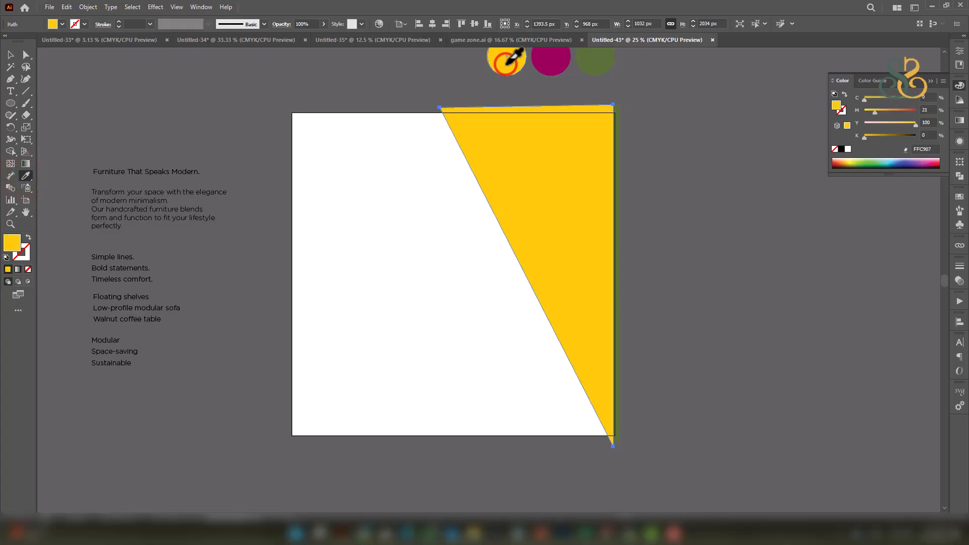
pyautogui.keyDown('ctrl'); pyautogui.click(506, 63); pyautogui.keyUp('ctrl')
pyautogui.moveTo(882, 110); pyautogui.dragTo(881, 110)
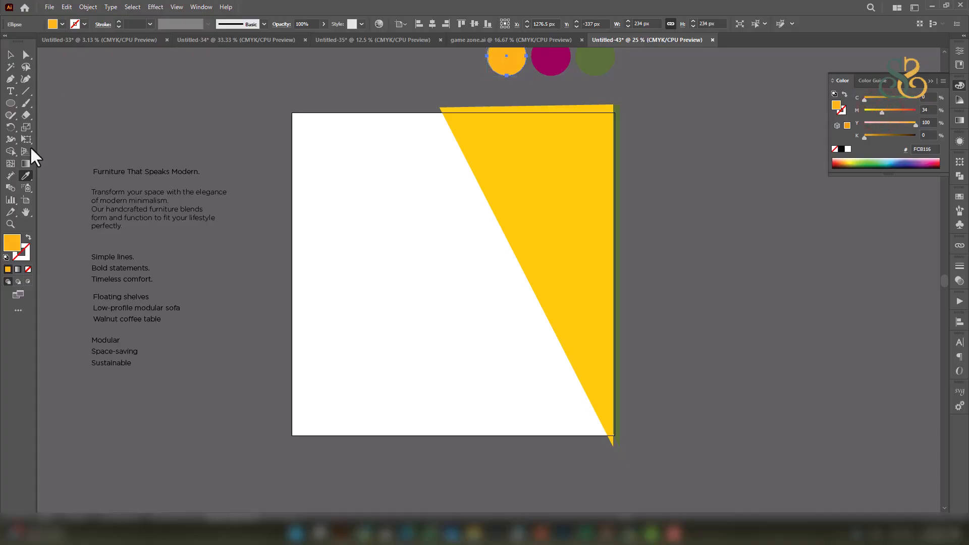
pyautogui.keyDown('ctrl'); pyautogui.click(531, 123); pyautogui.keyUp('ctrl')
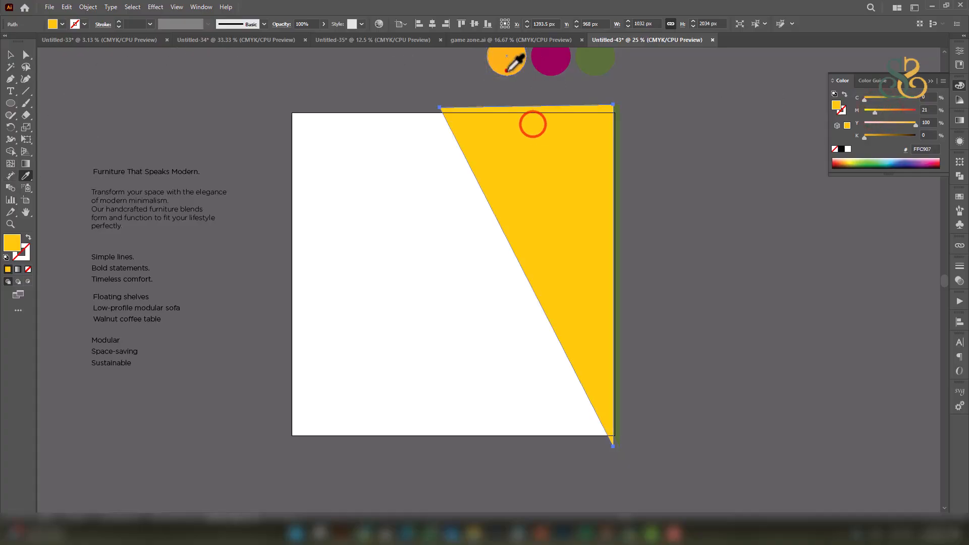
pyautogui.click(506, 63)
pyautogui.click(9, 54)
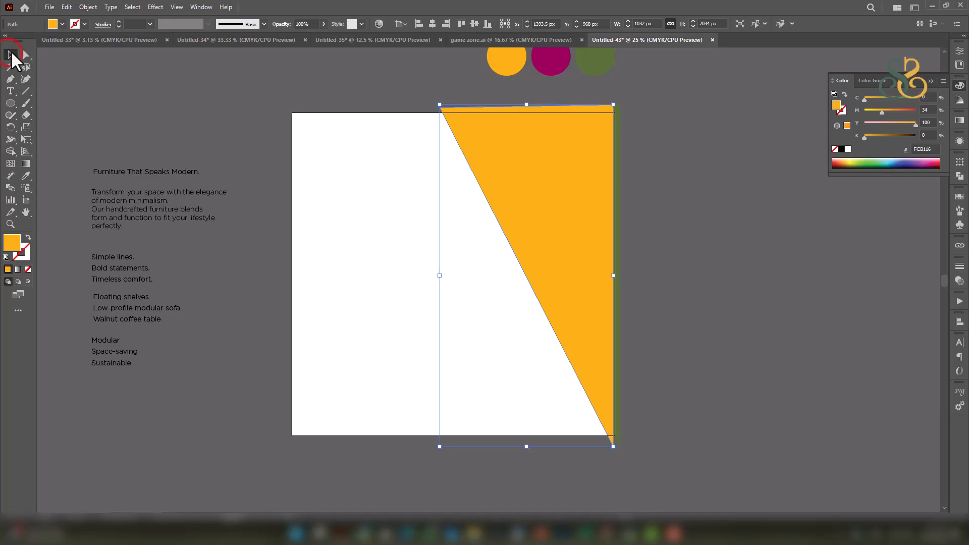
pyautogui.hotkey('ctrl', '[')
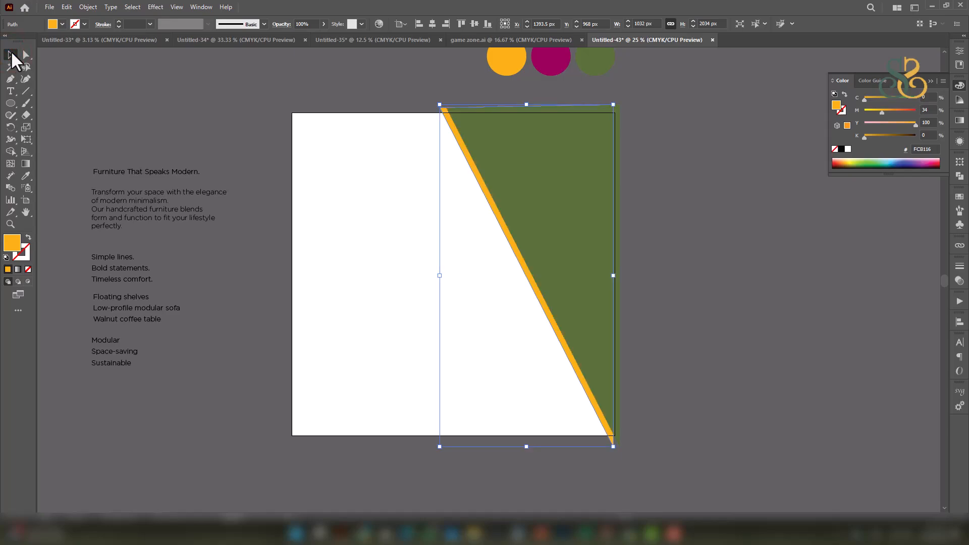
pyautogui.click(710, 242)
pyautogui.click(671, 247)
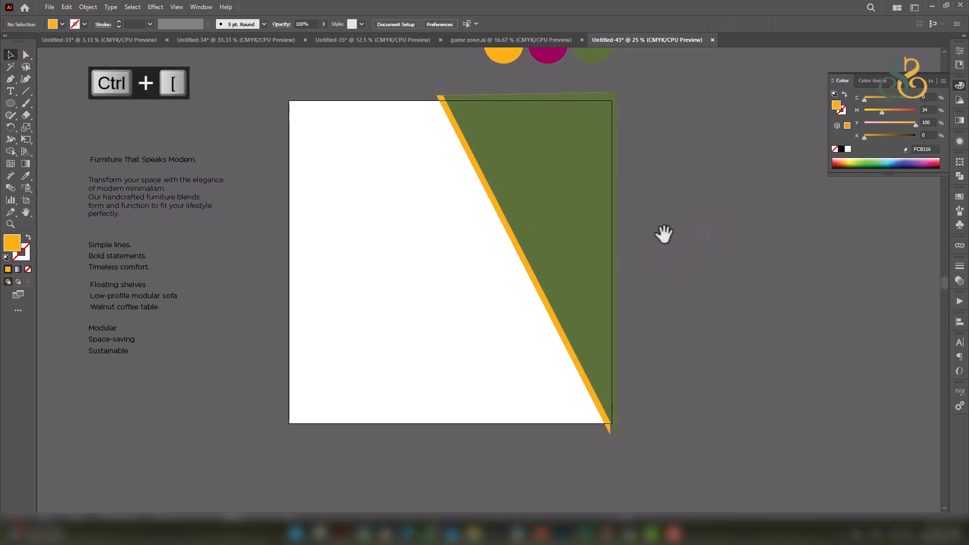
pyautogui.moveTo(629, 252); pyautogui.dragTo(612, 259)
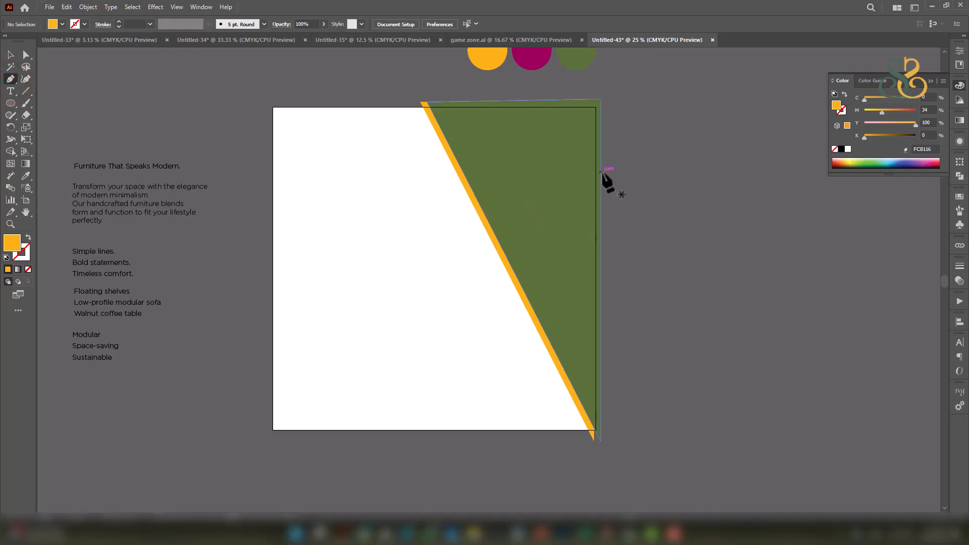
# Draw a large five-point shape overlapping the green triangle on the right half.
pyautogui.click(620, 168)
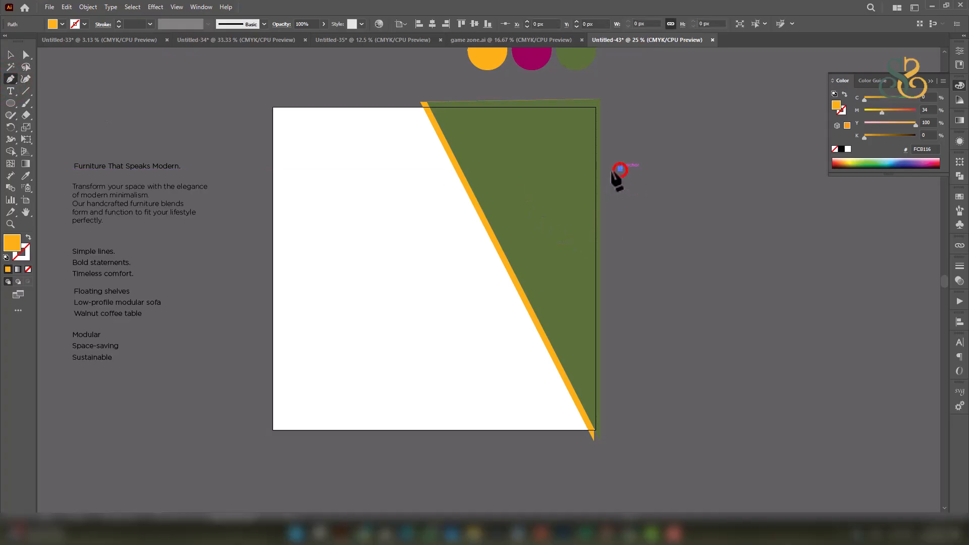
pyautogui.click(501, 168)
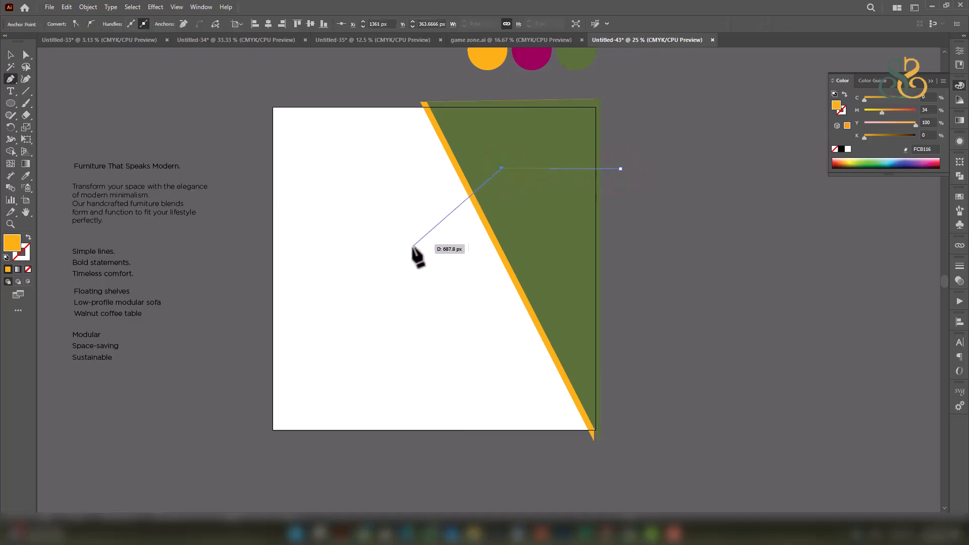
pyautogui.click(394, 255)
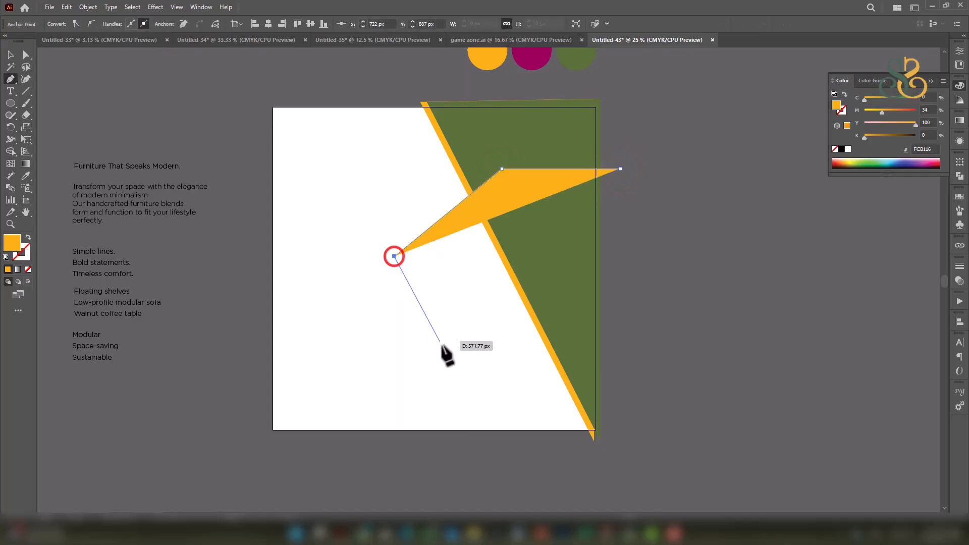
pyautogui.click(443, 408)
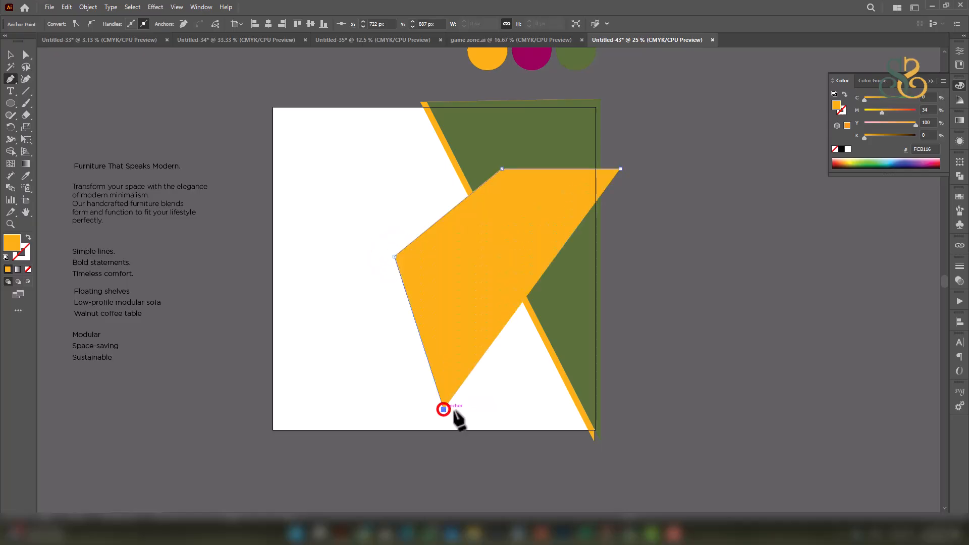
pyautogui.click(623, 409)
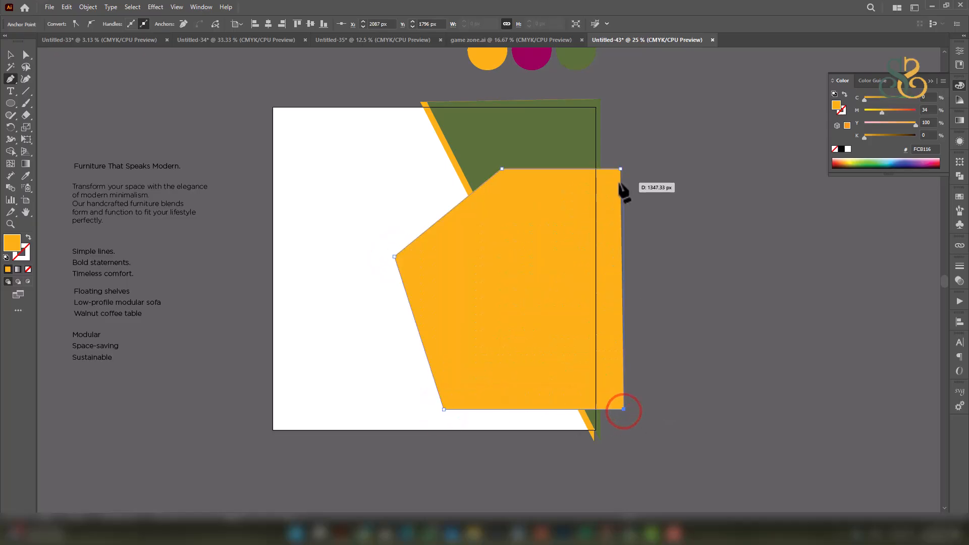
pyautogui.click(620, 168)
pyautogui.click(10, 54)
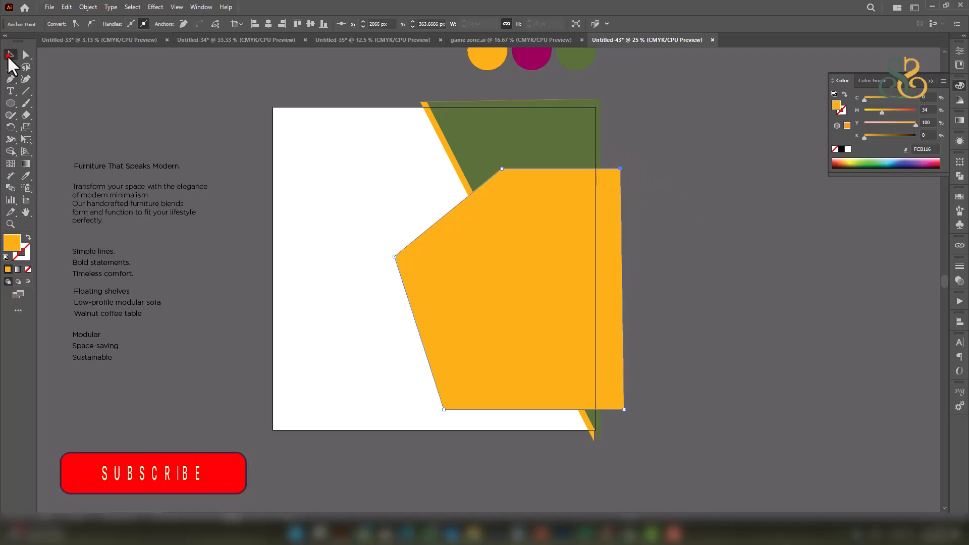
# Select the shape's left and top corner anchors with Direct Selection.
pyautogui.click(26, 55)
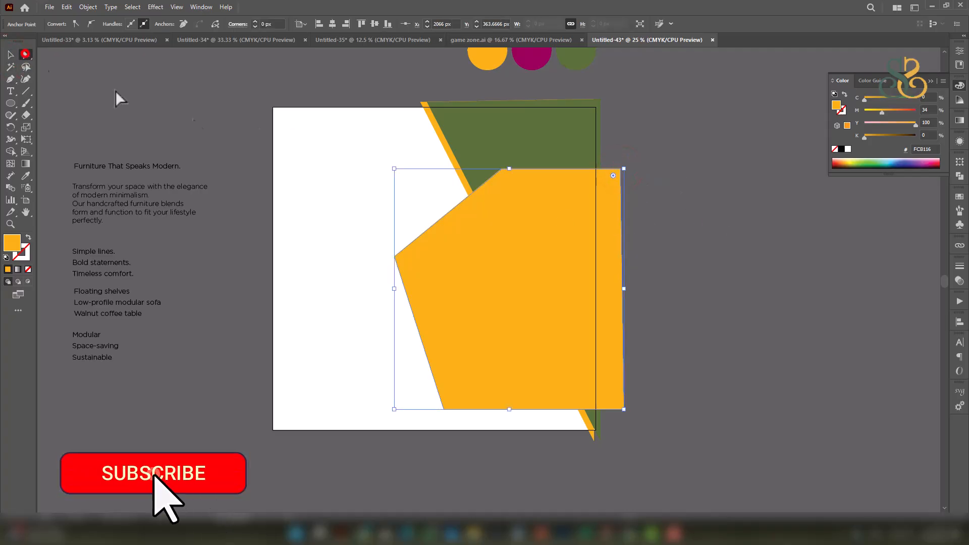
pyautogui.click(394, 257)
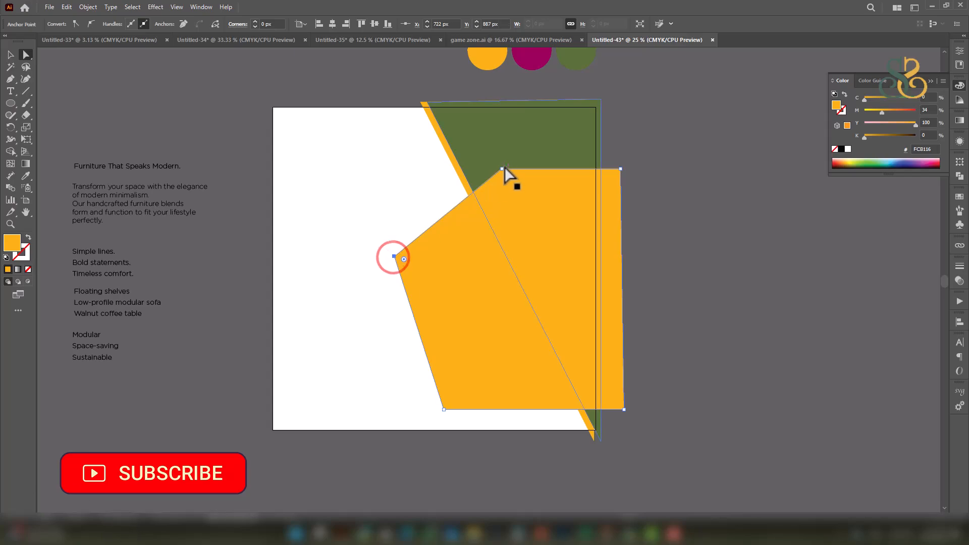
pyautogui.keyDown('shift'); pyautogui.click(501, 168); pyautogui.keyUp('shift')
# Round the orange shape's three left-side corners with the live-corner widget.
pyautogui.keyDown('shift'); pyautogui.click(444, 409); pyautogui.keyUp('shift')
pyautogui.moveTo(450, 401); pyautogui.dragTo(472, 391)
pyautogui.click(11, 55)
# Shift the orange shape slightly left and reselect it.
pyautogui.moveTo(525, 230); pyautogui.dragTo(540, 243)
pyautogui.keyDown('shift'); pyautogui.click(544, 242); pyautogui.keyUp('shift')
pyautogui.click(750, 313)
pyautogui.moveTo(688, 276)
pyautogui.mouseDown()
pyautogui.moveTo(697, 295)
pyautogui.moveTo(696, 287)
pyautogui.mouseUp()
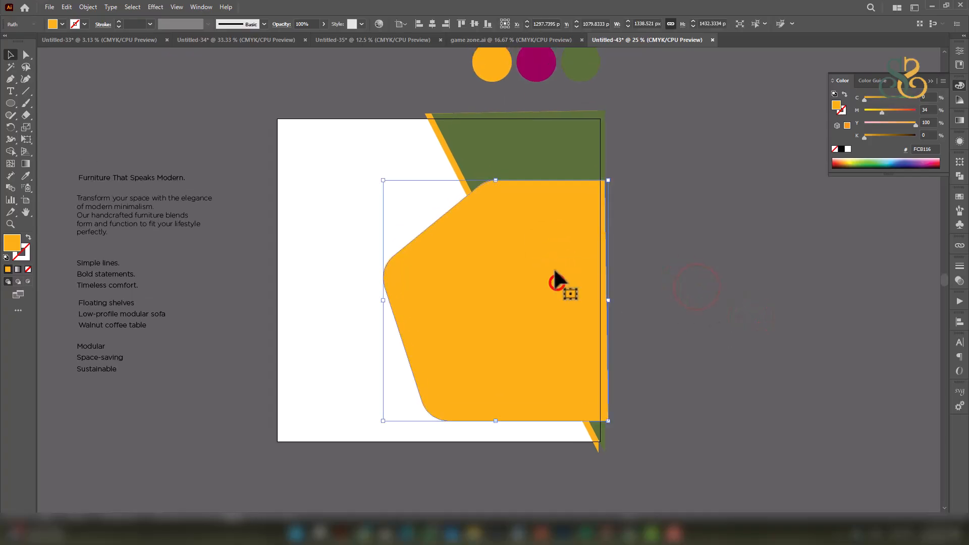
pyautogui.moveTo(554, 273); pyautogui.dragTo(537, 275)
pyautogui.click(542, 260)
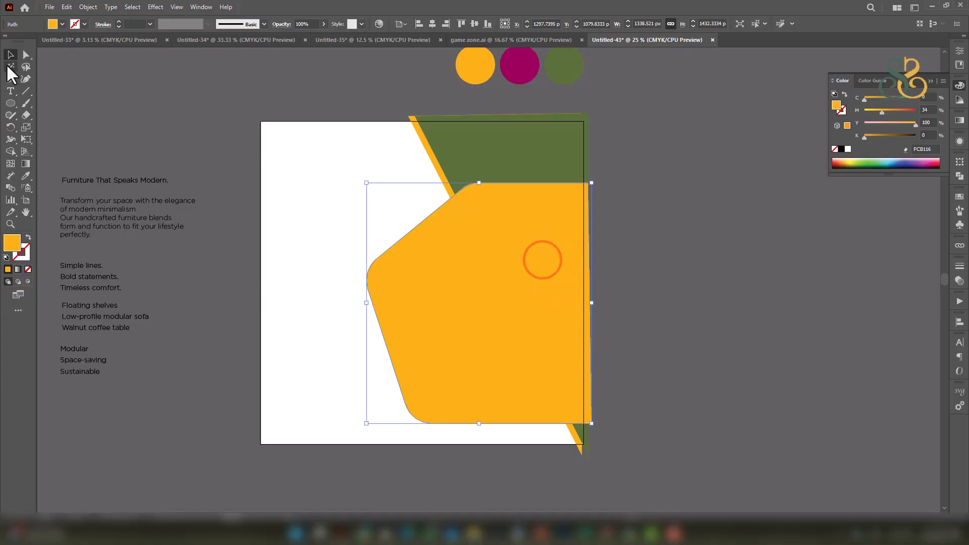
pyautogui.click(484, 259)
# Create a 17 px offset path around the orange shape.
pyautogui.click(88, 7)
pyautogui.click(111, 263)
pyautogui.click(280, 305)
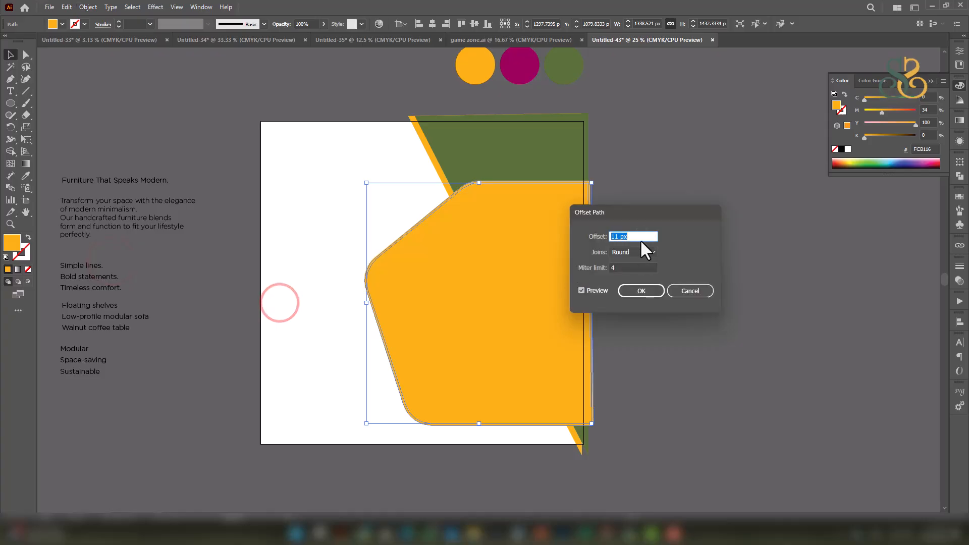
pyautogui.press('Up')
pyautogui.press('Up')
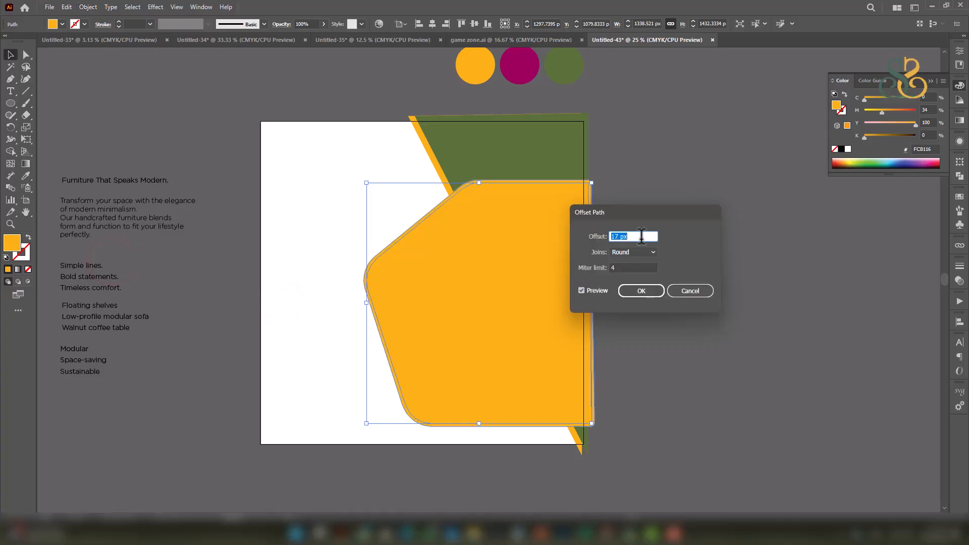
pyautogui.click(644, 290)
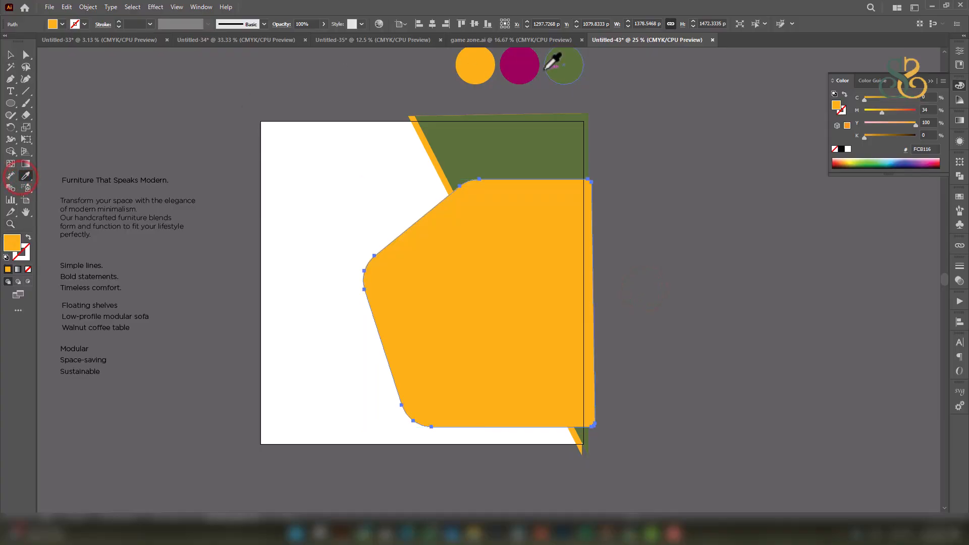
# Fill the offset path magenta and nudge it down as a border behind the shape.
pyautogui.click(526, 64)
pyautogui.press('Down')
pyautogui.press('Down')
pyautogui.press('Down')
pyautogui.press('Down')
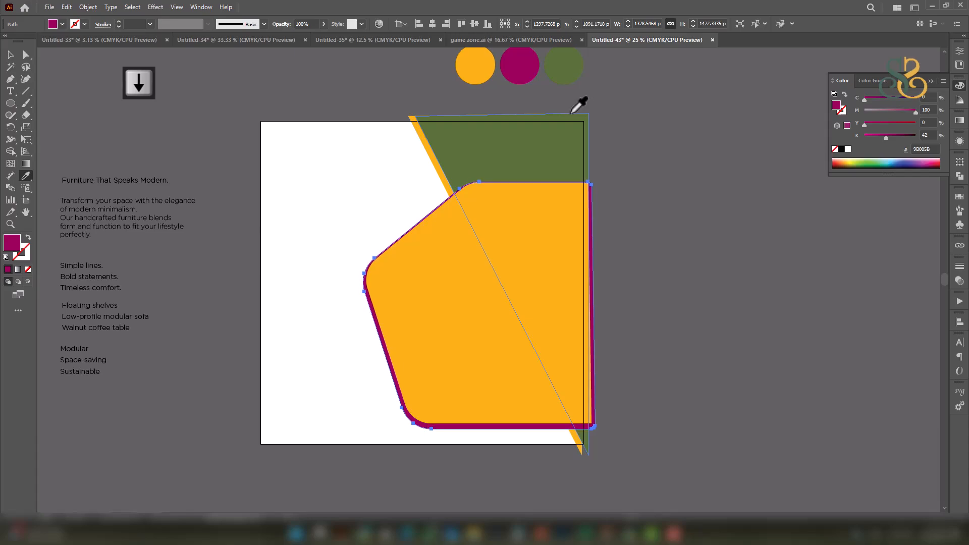
pyautogui.click(8, 58)
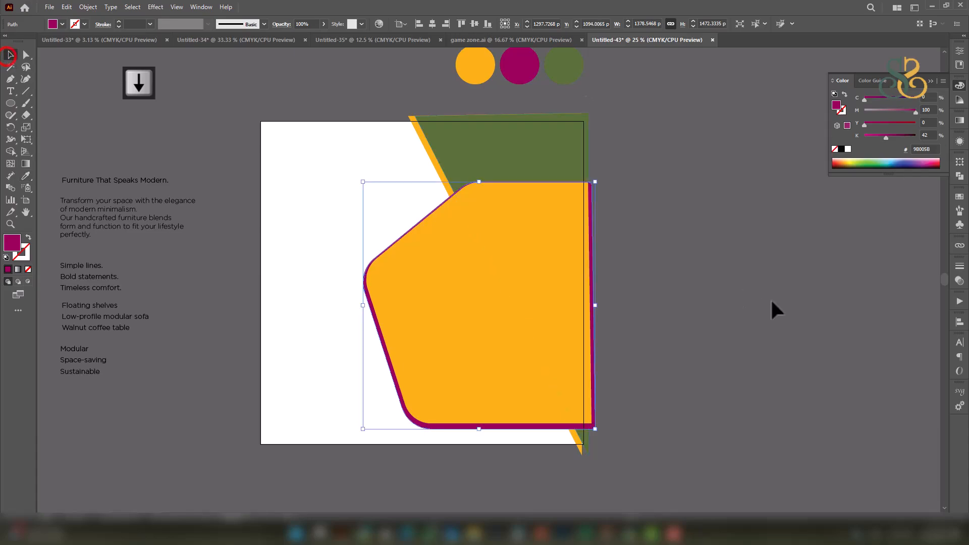
pyautogui.click(770, 298)
pyautogui.moveTo(534, 248)
pyautogui.mouseDown()
pyautogui.moveTo(629, 223)
pyautogui.moveTo(677, 229)
pyautogui.mouseUp()
pyautogui.click(643, 228)
pyautogui.click(745, 242)
pyautogui.moveTo(728, 281); pyautogui.dragTo(756, 314)
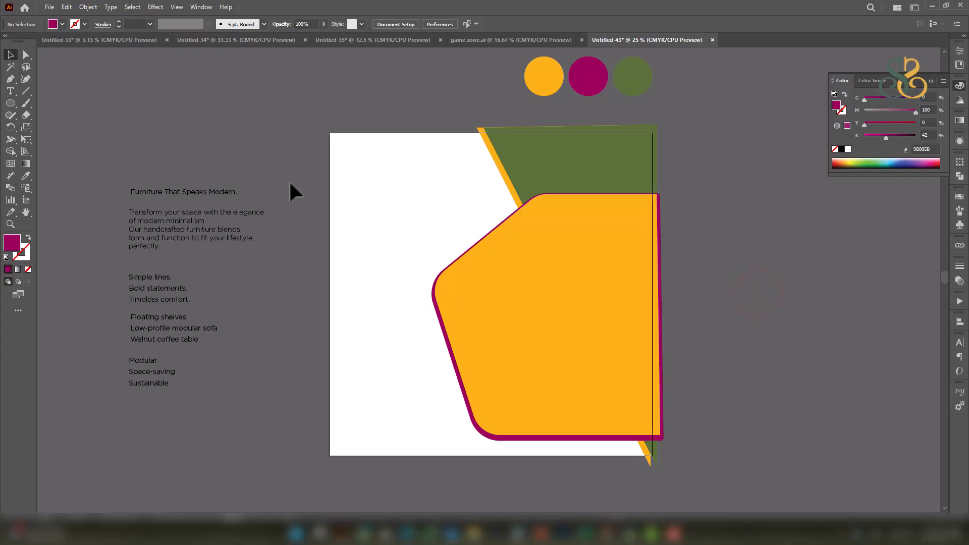
pyautogui.moveTo(237, 169); pyautogui.dragTo(305, 202)
pyautogui.moveTo(618, 195); pyautogui.dragTo(571, 161)
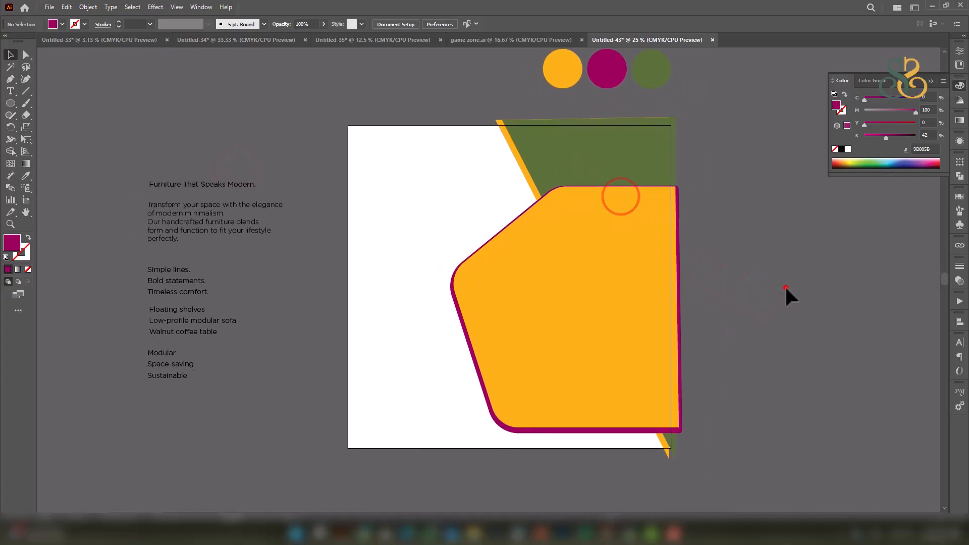
# Open the Scandinavian living-room photo from the modern furniture folder.
pyautogui.click(48, 7)
pyautogui.click(70, 40)
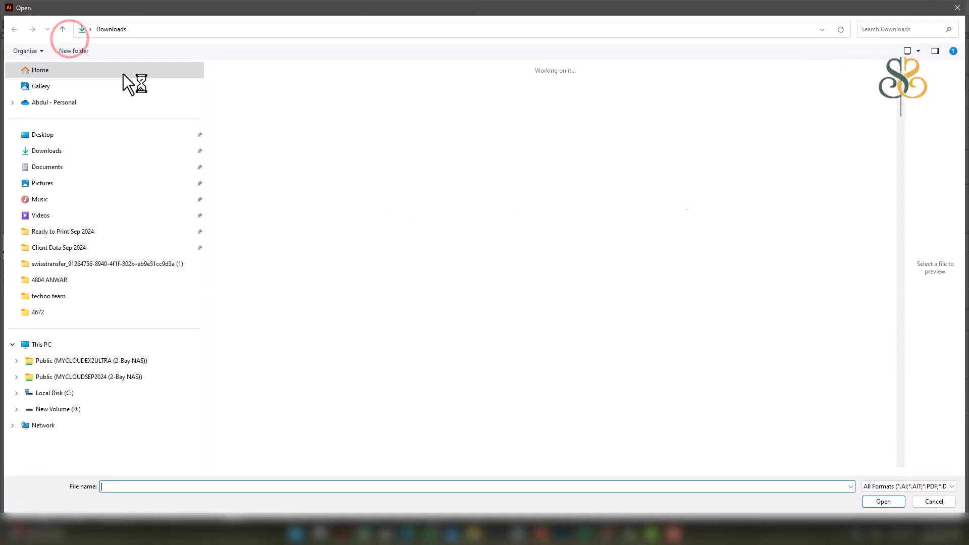
pyautogui.doubleClick(477, 422)
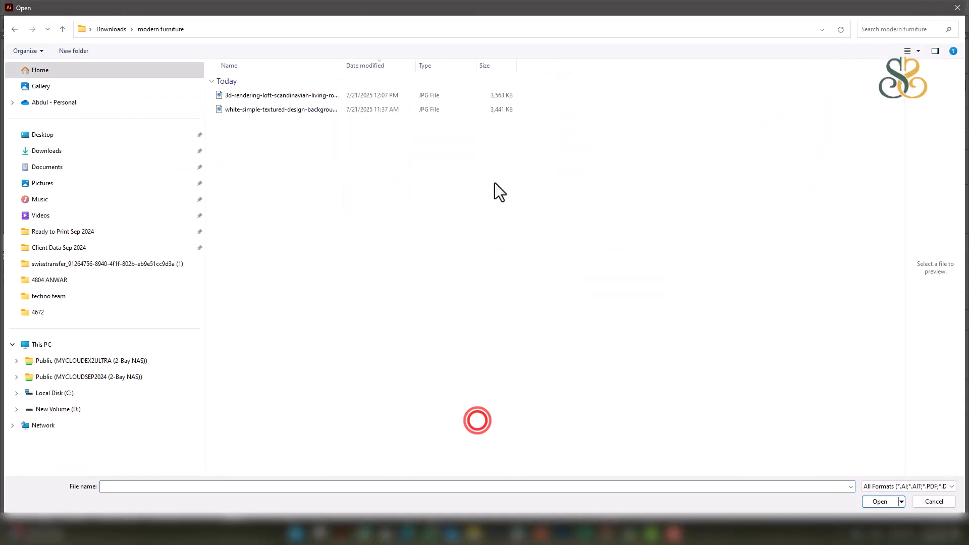
pyautogui.click(287, 98)
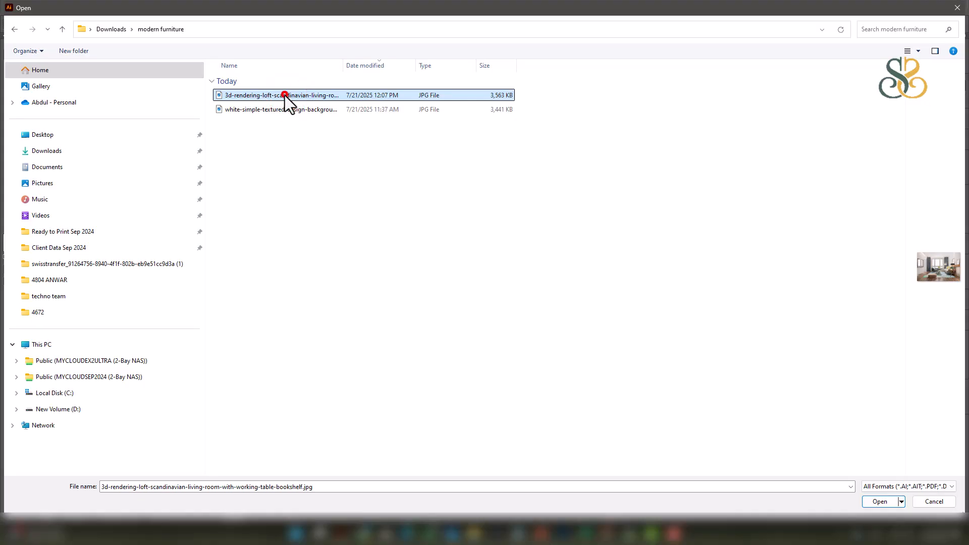
pyautogui.doubleClick(285, 95)
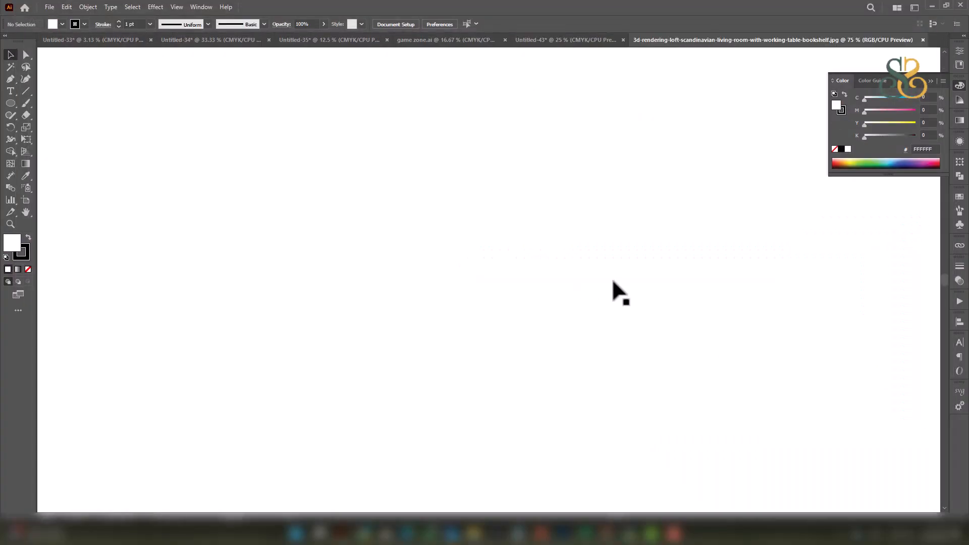
# Bring the photo into the post, enlarge it to about 2205 px, and place it over the orange shape.
pyautogui.moveTo(552, 276)
pyautogui.mouseDown()
pyautogui.moveTo(593, 169)
pyautogui.moveTo(566, 35)
pyautogui.moveTo(578, 240)
pyautogui.moveTo(539, 269)
pyautogui.mouseUp()
pyautogui.moveTo(590, 317); pyautogui.dragTo(809, 525)
pyautogui.moveTo(675, 254); pyautogui.dragTo(632, 297)
pyautogui.moveTo(669, 285); pyautogui.dragTo(643, 249)
pyautogui.moveTo(592, 317)
pyautogui.mouseDown()
pyautogui.moveTo(557, 310)
pyautogui.moveTo(598, 304)
pyautogui.mouseUp()
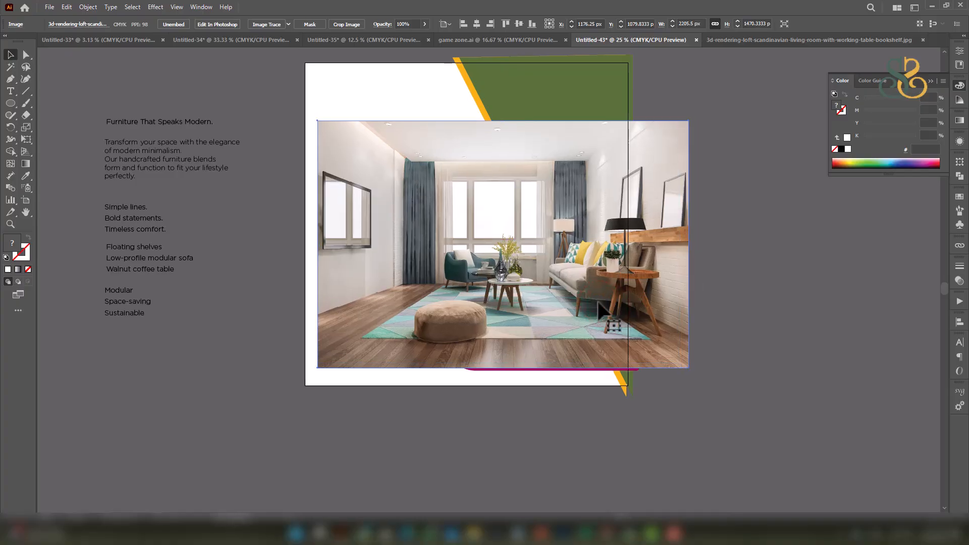
# Send the photo behind the orange shape and make a clipping mask from both.
pyautogui.hotkey('ctrl', '[')
pyautogui.keyDown('shift'); pyautogui.click(578, 212); pyautogui.keyUp('shift')
pyautogui.rightClick(579, 212)
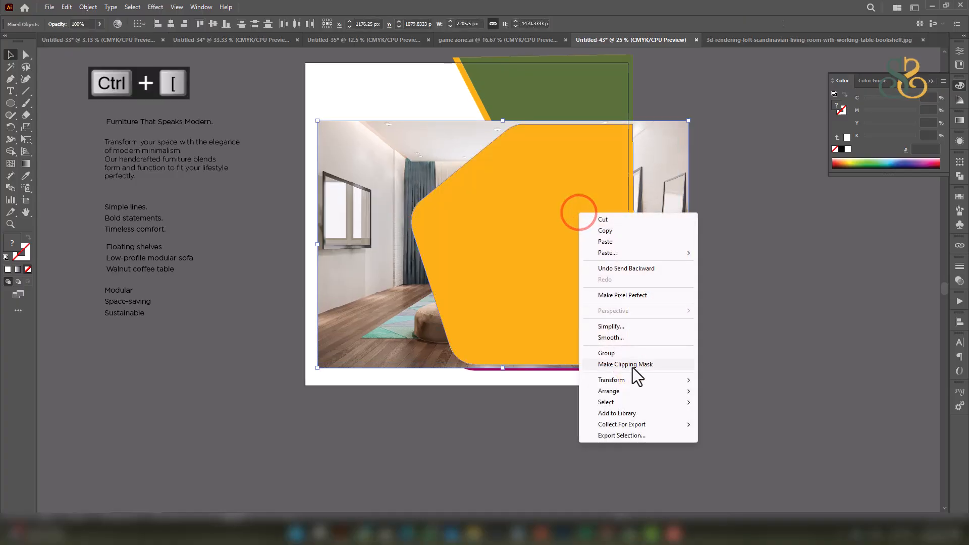
pyautogui.click(631, 364)
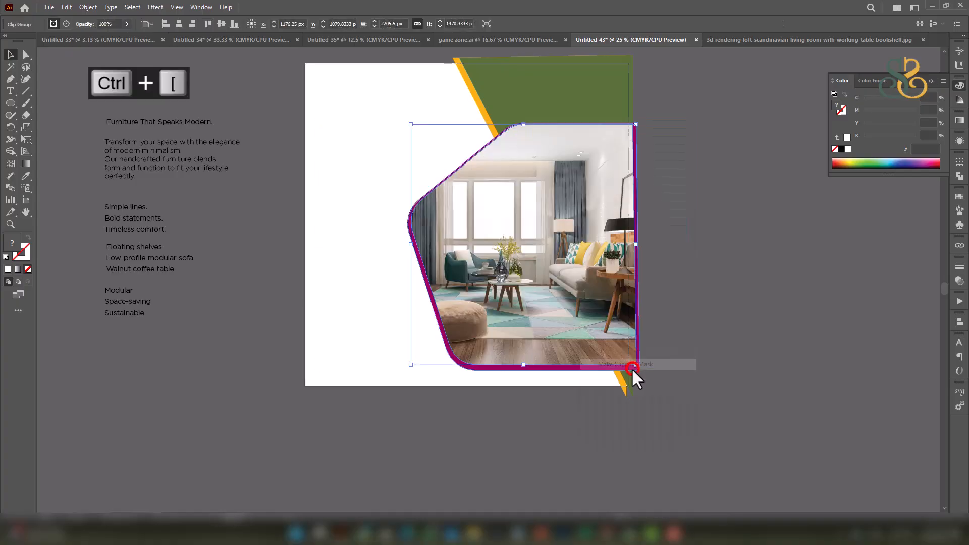
pyautogui.click(718, 313)
# Reframe the view and begin opening another image file.
pyautogui.moveTo(735, 222); pyautogui.dragTo(741, 231)
pyautogui.moveTo(747, 274); pyautogui.dragTo(749, 287)
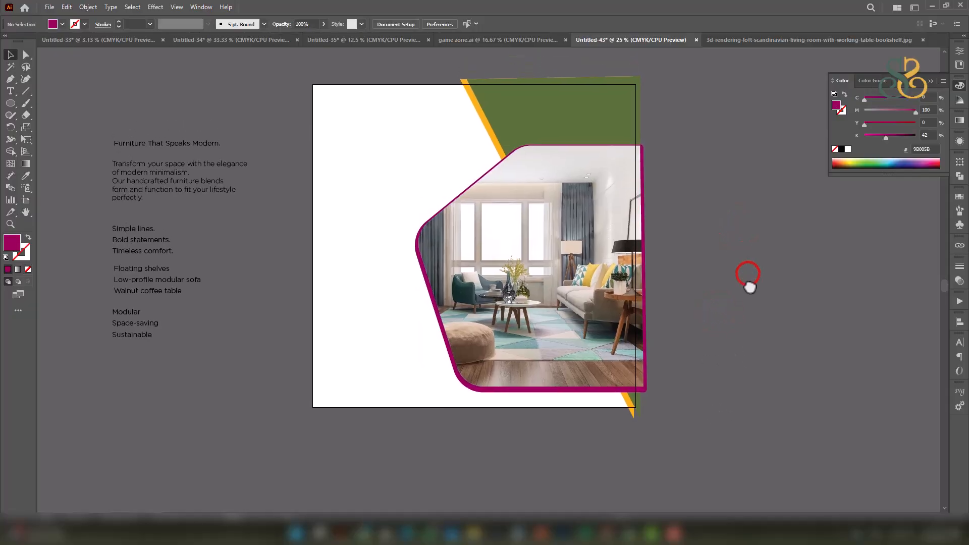
pyautogui.scroll(1, 567, 239)
pyautogui.moveTo(498, 212); pyautogui.dragTo(517, 218)
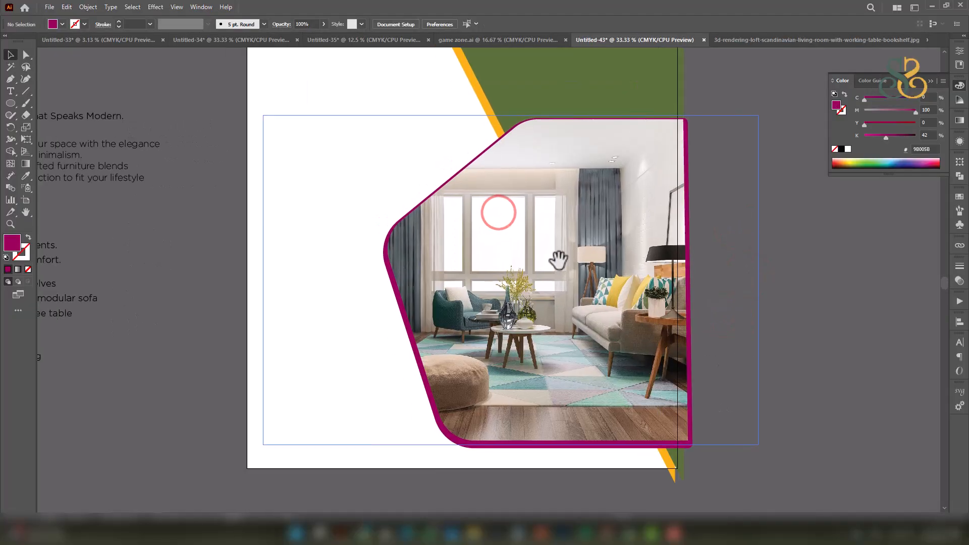
pyautogui.moveTo(558, 260); pyautogui.dragTo(575, 276)
pyautogui.click(48, 7)
pyautogui.click(68, 41)
# Open the white textured JPG and bring it into the post document.
pyautogui.click(248, 95)
pyautogui.doubleClick(253, 107)
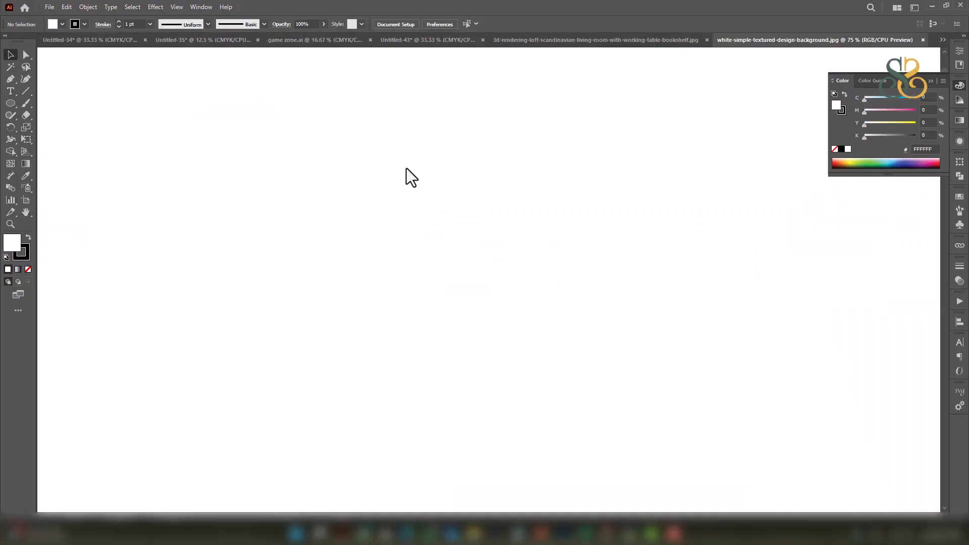
pyautogui.moveTo(566, 196); pyautogui.dragTo(505, 134)
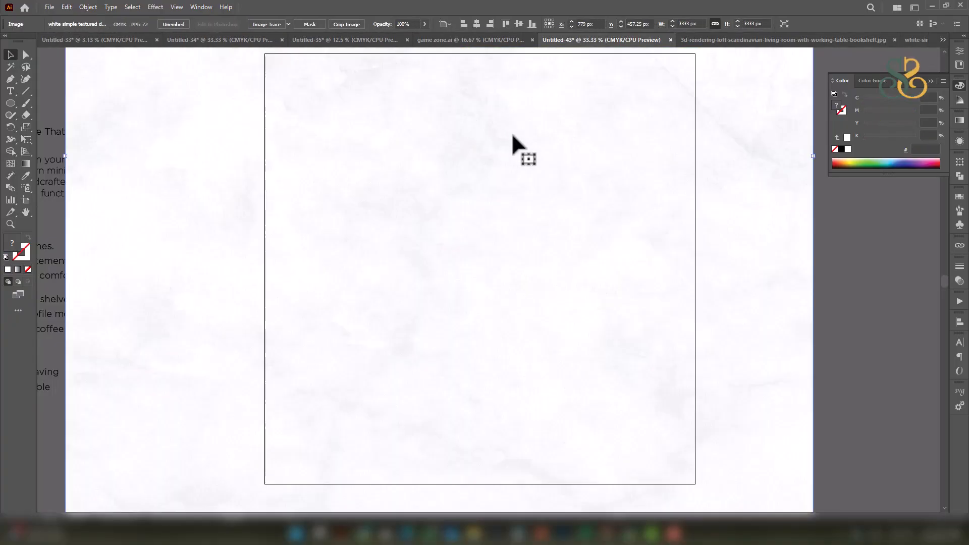
# Scale the texture to 1984.5 px, centre it on the artboard, and send it to the back.
pyautogui.moveTo(811, 158); pyautogui.dragTo(662, 168)
pyautogui.hotkey('ctrl', '-')
pyautogui.hotkey('ctrl', '-')
pyautogui.moveTo(564, 93); pyautogui.dragTo(593, 135)
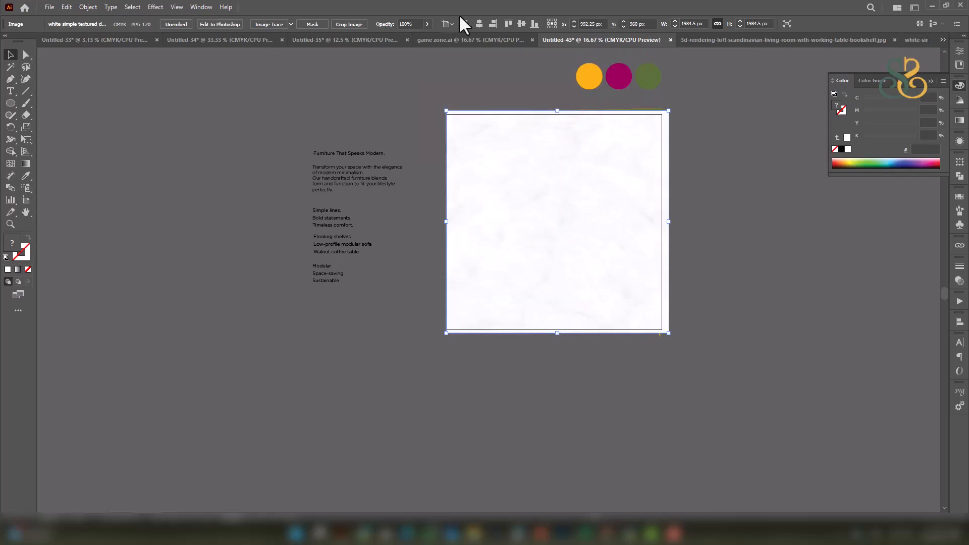
pyautogui.click(479, 22)
pyautogui.click(521, 24)
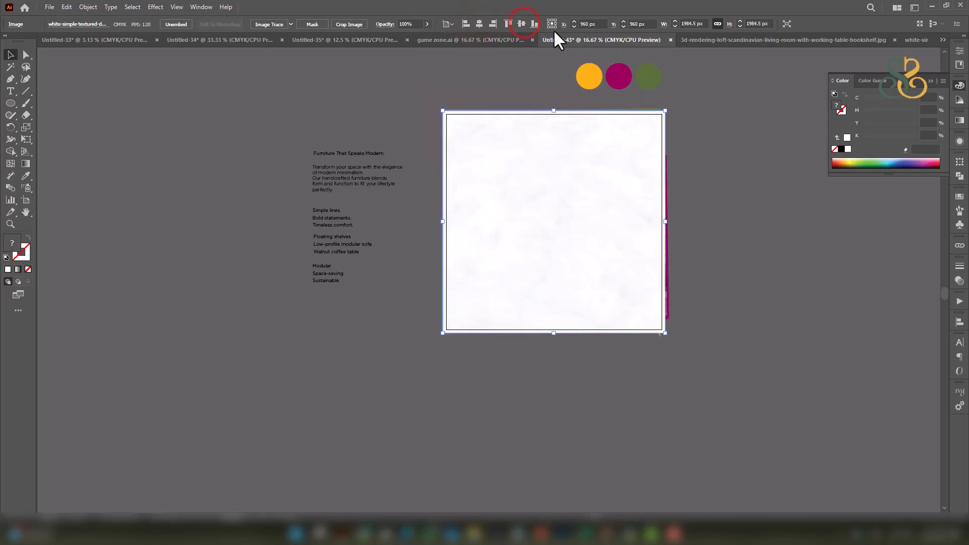
pyautogui.hotkey('ctrl', 'shift', '[')
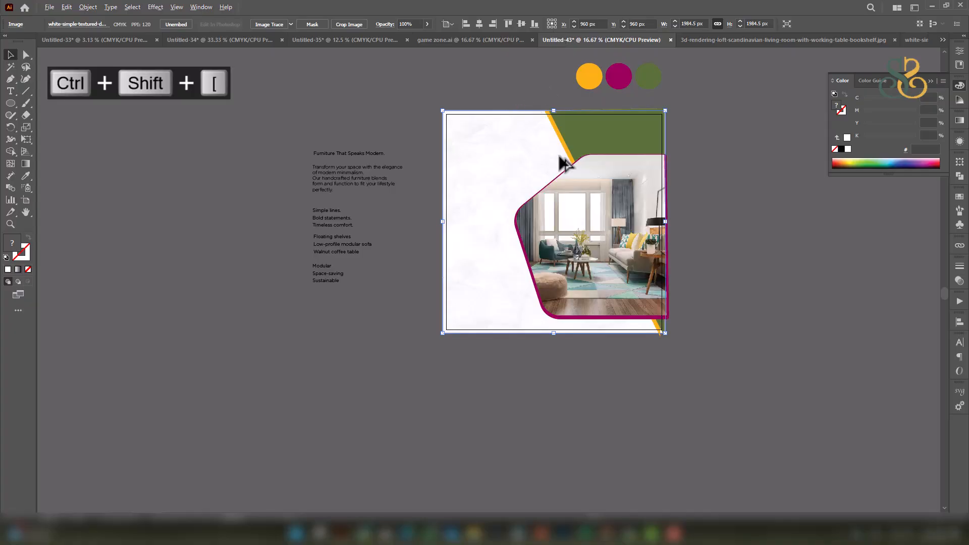
pyautogui.scroll(1, 558, 161)
# Copy the tagline to the artboard's top-left, retype it as MODERN, and enlarge it.
pyautogui.scroll(1, 335, 159)
pyautogui.moveTo(387, 147); pyautogui.dragTo(454, 209)
pyautogui.moveTo(383, 230); pyautogui.dragTo(388, 214)
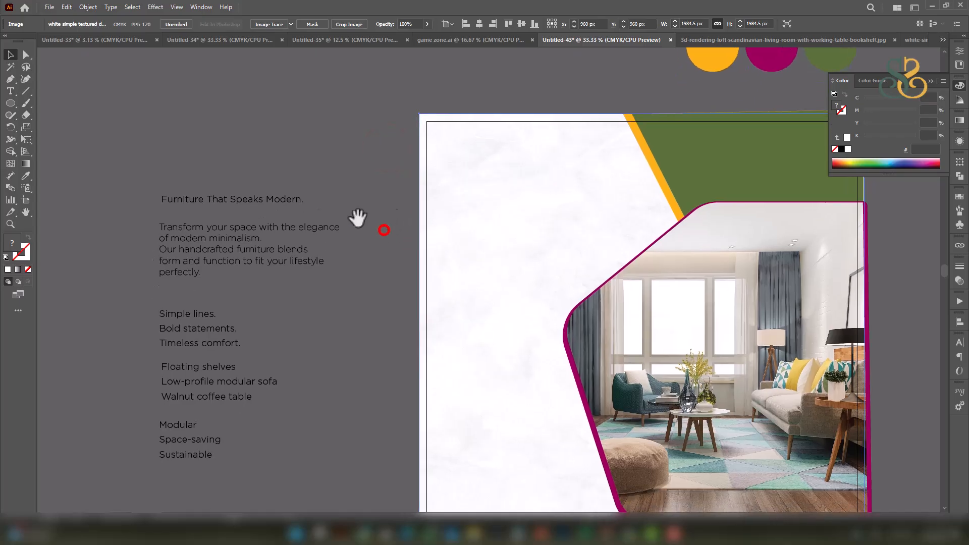
pyautogui.moveTo(271, 202); pyautogui.dragTo(558, 164)
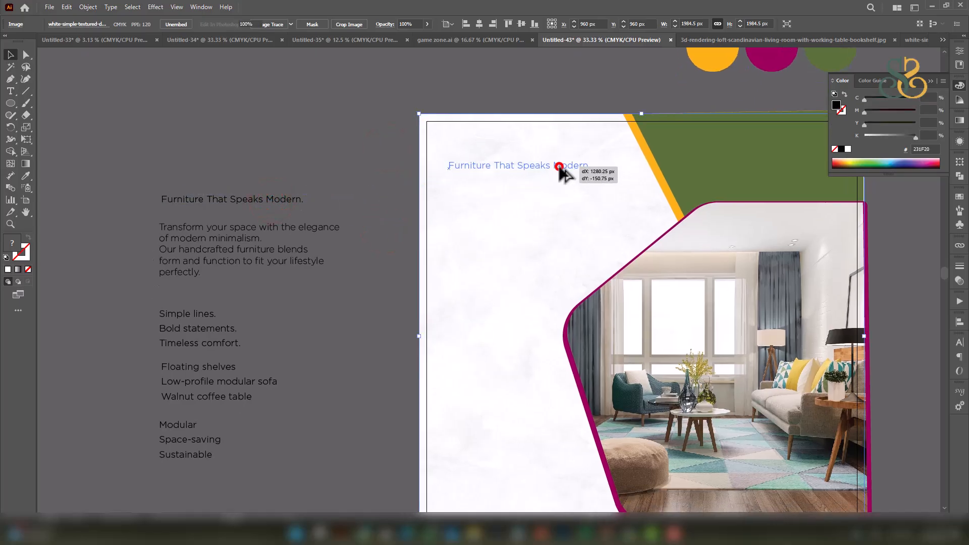
pyautogui.doubleClick(558, 163)
pyautogui.hotkey('ctrl', 'a')
pyautogui.write('MO')
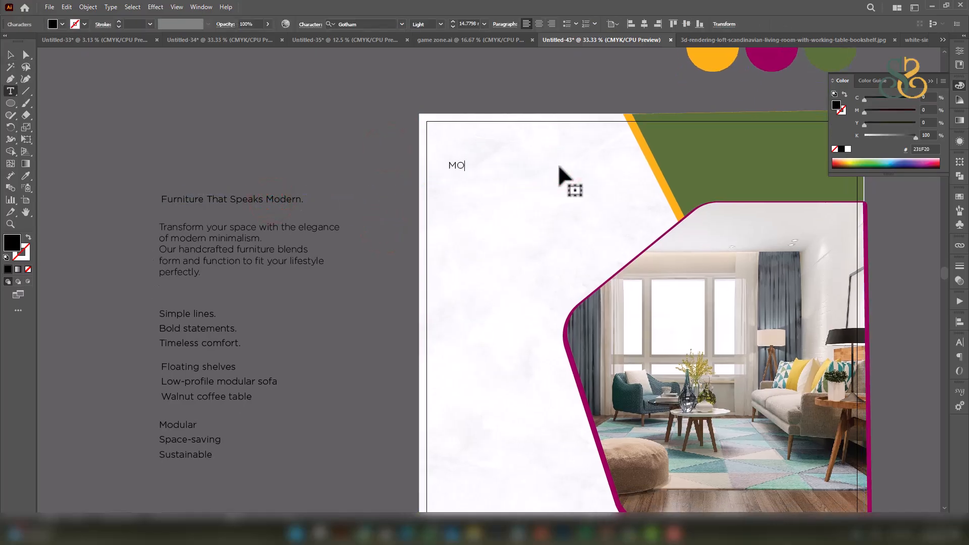
pyautogui.write('DERN')
pyautogui.click(10, 54)
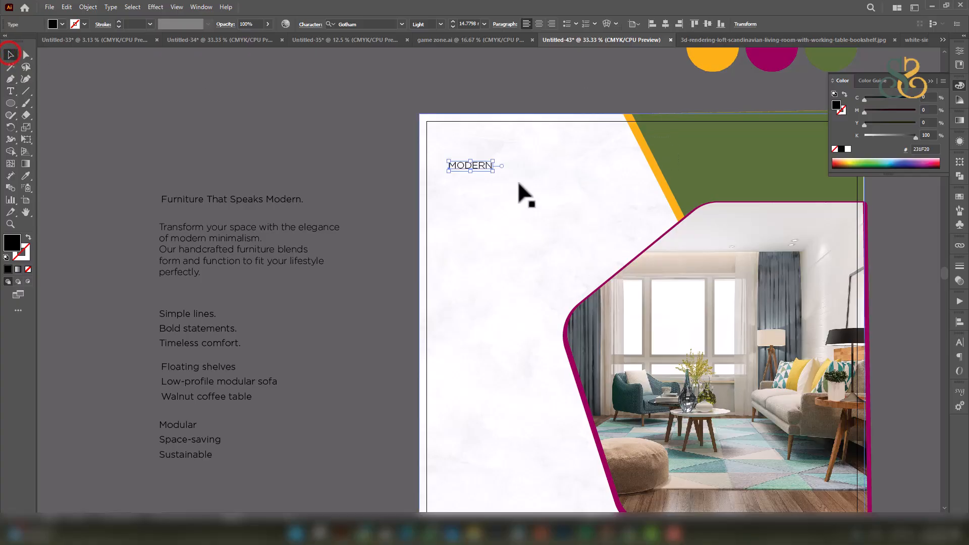
pyautogui.moveTo(492, 170); pyautogui.dragTo(634, 255)
pyautogui.moveTo(594, 180); pyautogui.dragTo(584, 159)
# Make MODERN Gotham Bold and duplicate it below as a FURNITURE line.
pyautogui.doubleClick(585, 161)
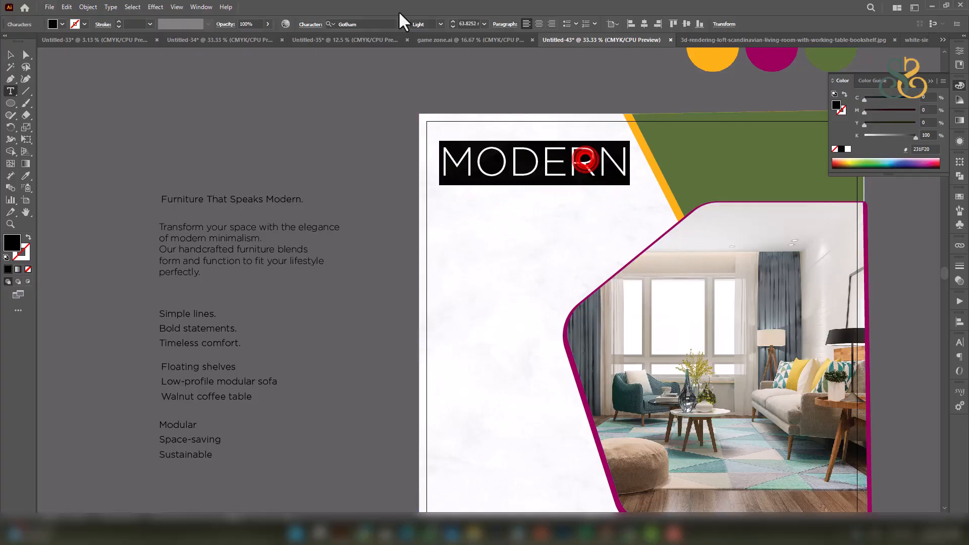
pyautogui.click(441, 25)
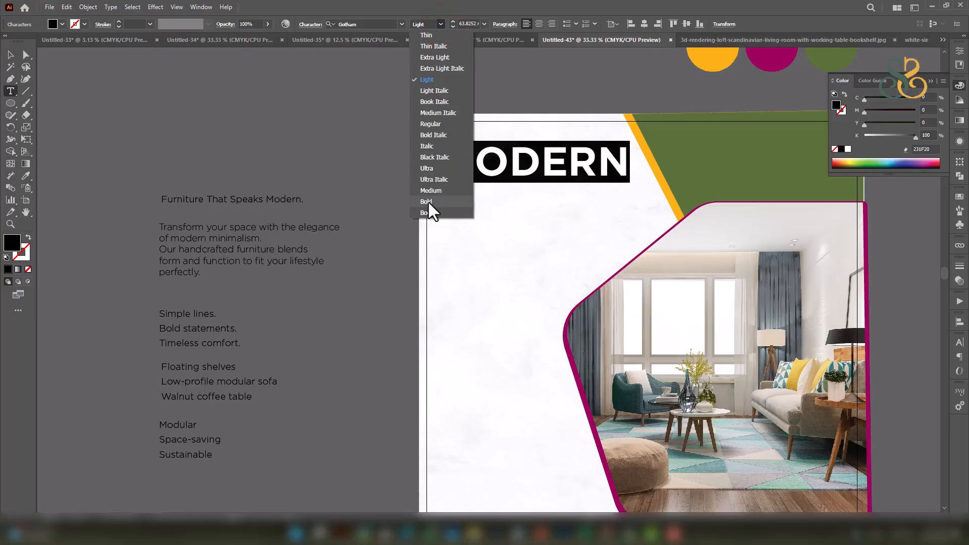
pyautogui.click(427, 201)
pyautogui.click(10, 54)
pyautogui.moveTo(552, 166); pyautogui.dragTo(553, 202)
pyautogui.doubleClick(552, 198)
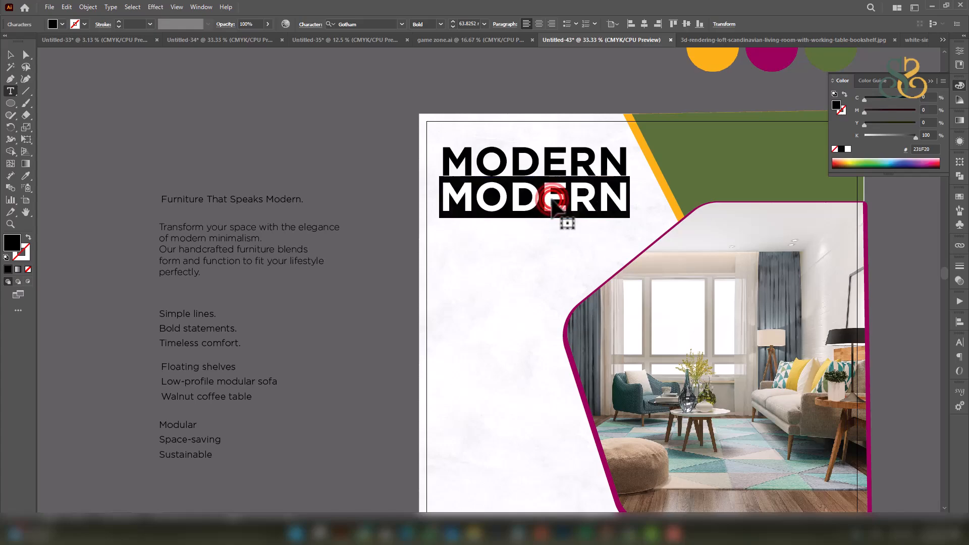
pyautogui.write('FURNIT')
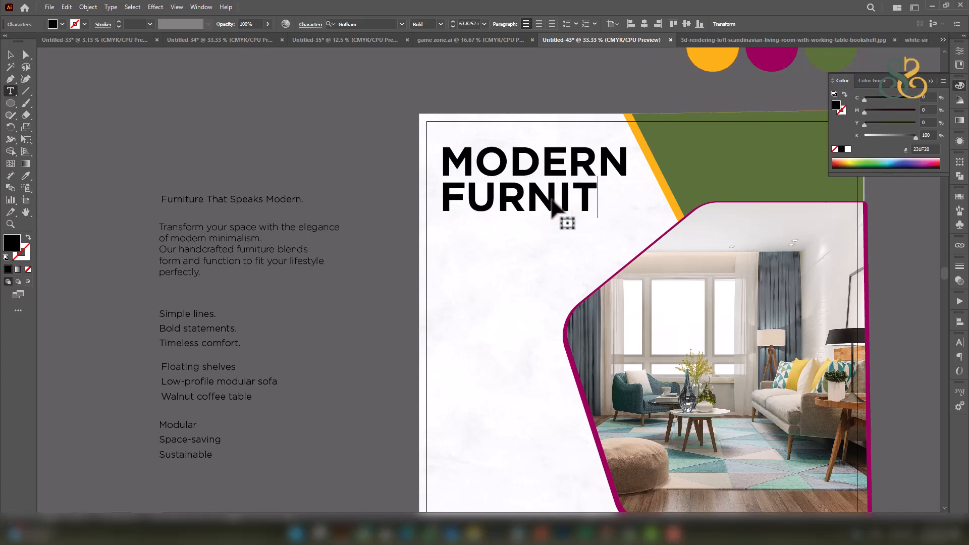
pyautogui.write('URE')
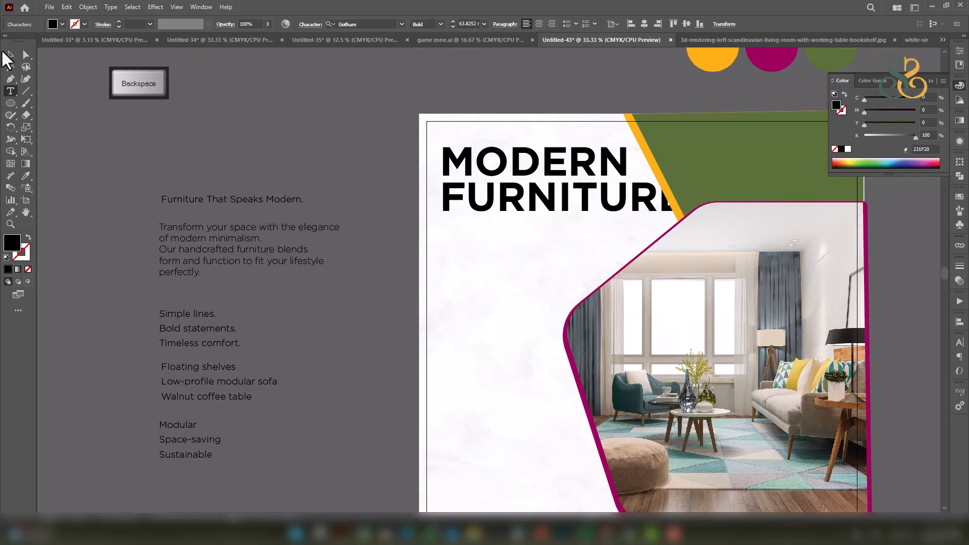
pyautogui.click(10, 54)
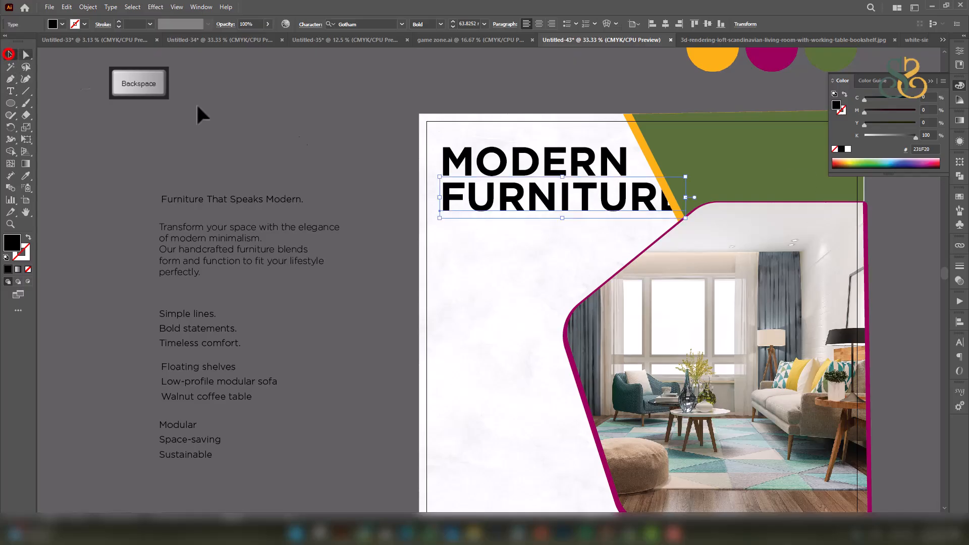
# Set FURNITURE to the Book weight and shrink it to MODERN's width.
pyautogui.click(440, 24)
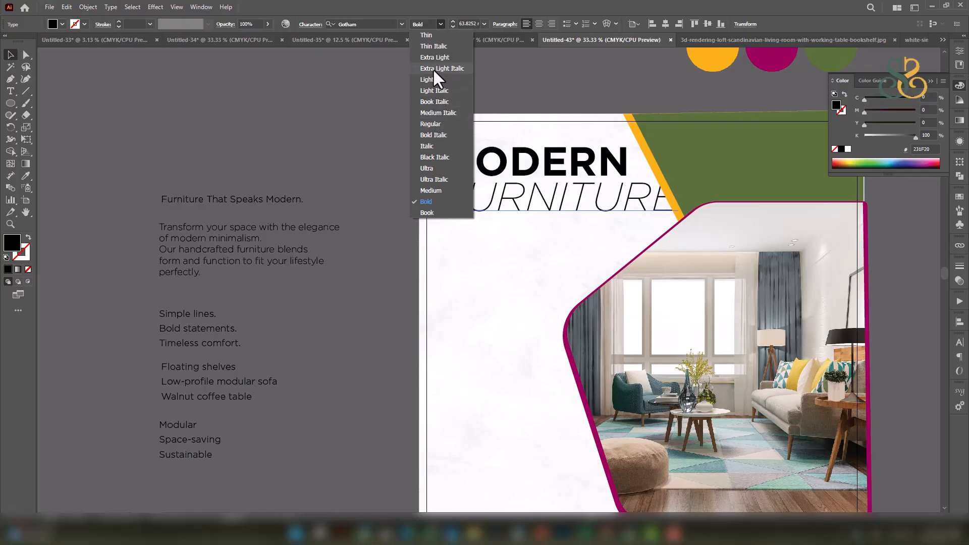
pyautogui.click(427, 213)
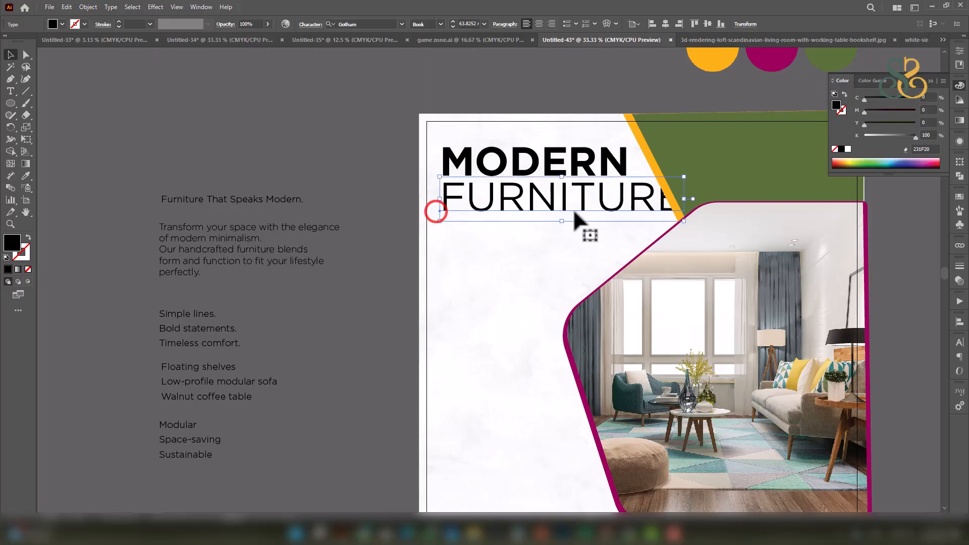
pyautogui.hotkey('ctrl', 't')
pyautogui.moveTo(685, 204); pyautogui.dragTo(628, 200)
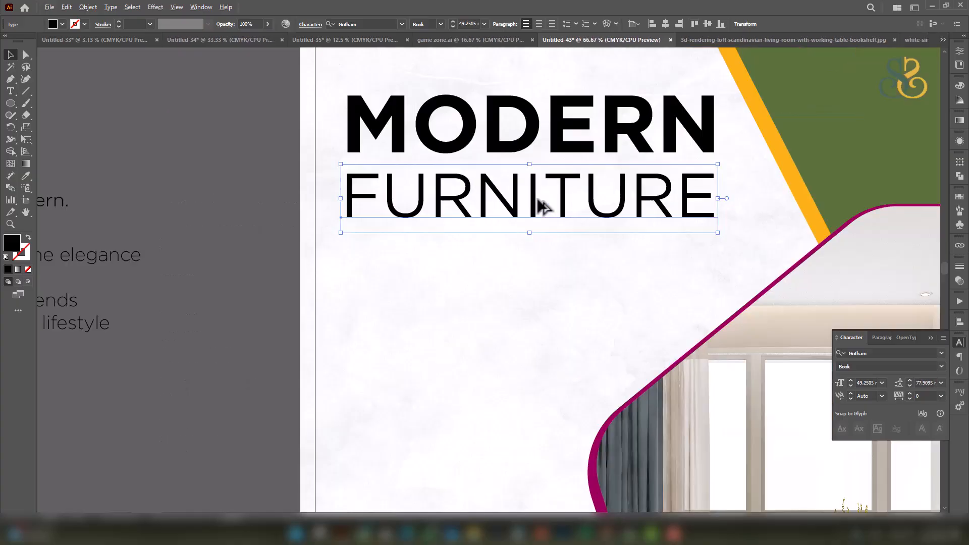
# Tuck FURNITURE just beneath MODERN and raise both lines toward the top-left corner.
pyautogui.scroll(2, 534, 201)
pyautogui.moveTo(535, 207); pyautogui.dragTo(536, 190)
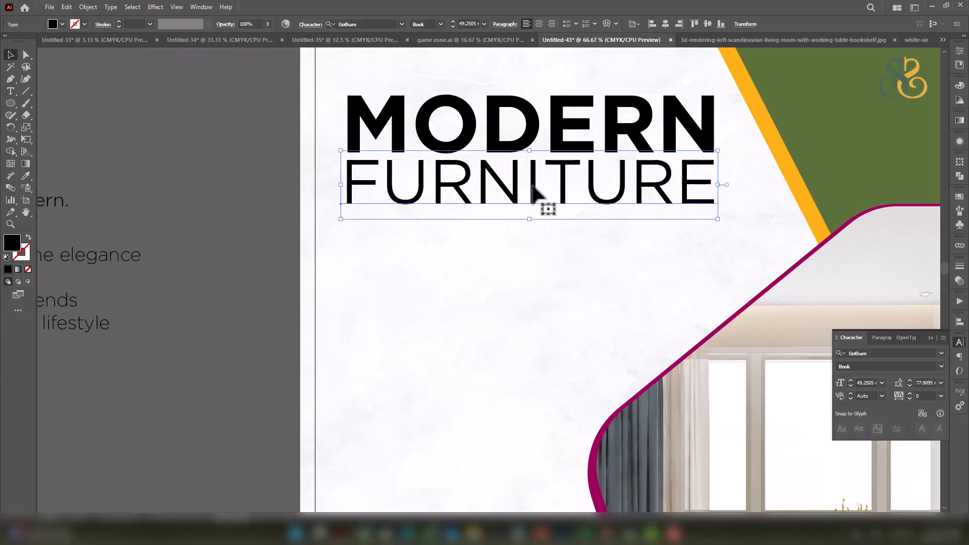
pyautogui.scroll(-4, 536, 191)
pyautogui.moveTo(591, 162); pyautogui.dragTo(542, 147)
pyautogui.scroll(2, 483, 185)
pyautogui.keyDown('shift'); pyautogui.click(498, 172); pyautogui.keyUp('shift')
pyautogui.click(776, 161)
pyautogui.scroll(-1, 777, 161)
pyautogui.moveTo(804, 186); pyautogui.dragTo(715, 181)
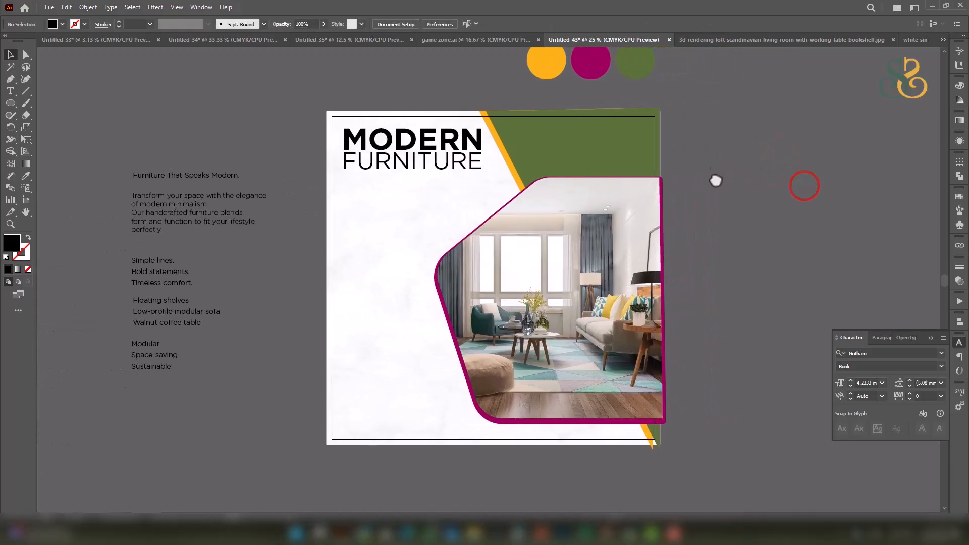
# Draw a 1920 px square and centre it on the artboard.
pyautogui.click(42, 99)
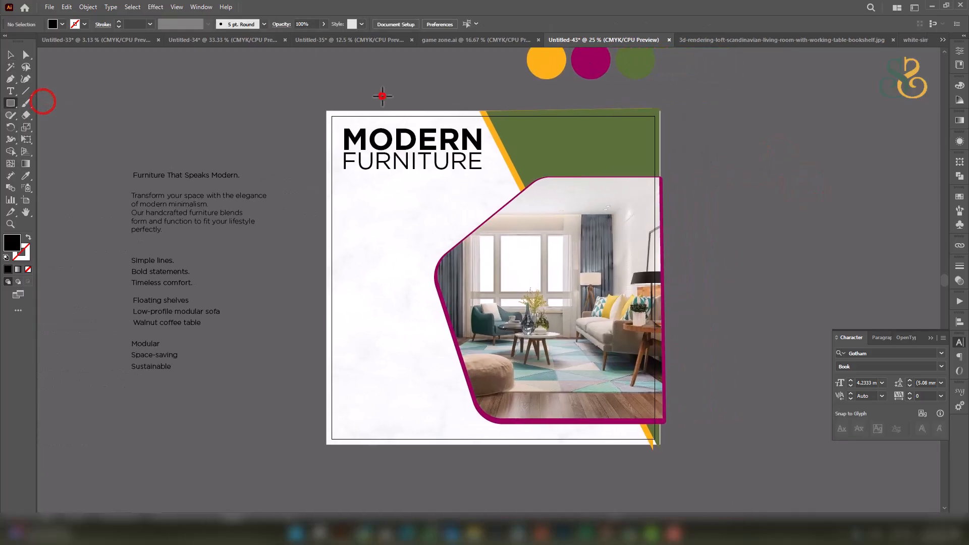
pyautogui.click(381, 96)
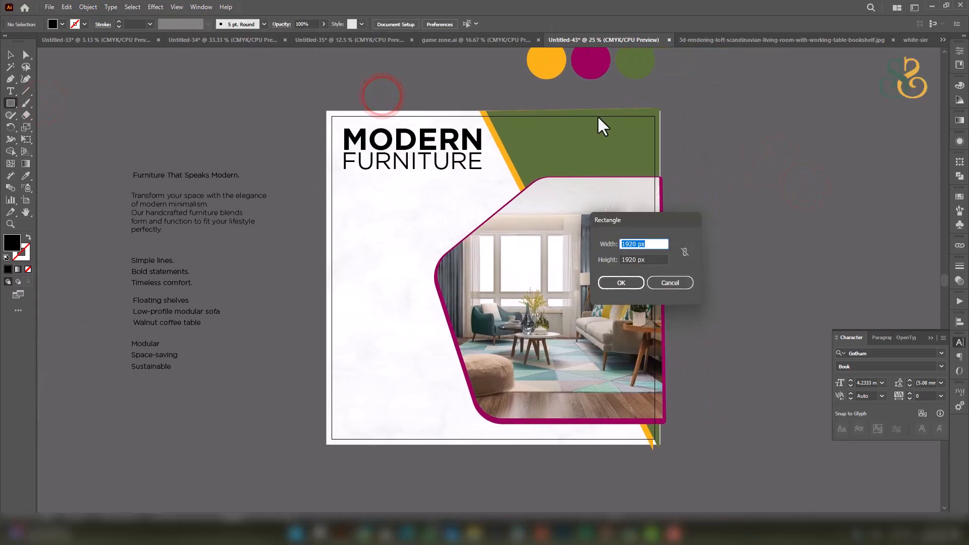
pyautogui.click(622, 282)
pyautogui.click(683, 281)
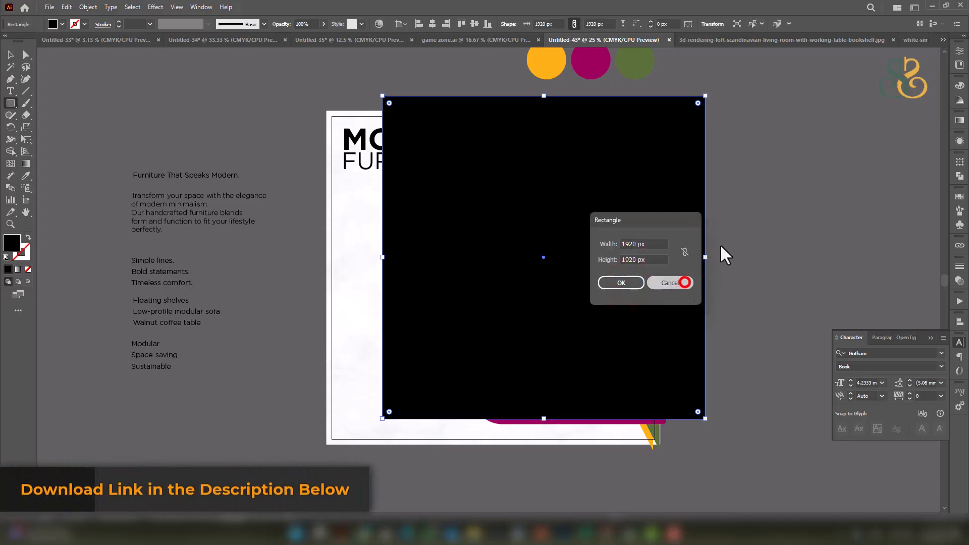
pyautogui.click(10, 56)
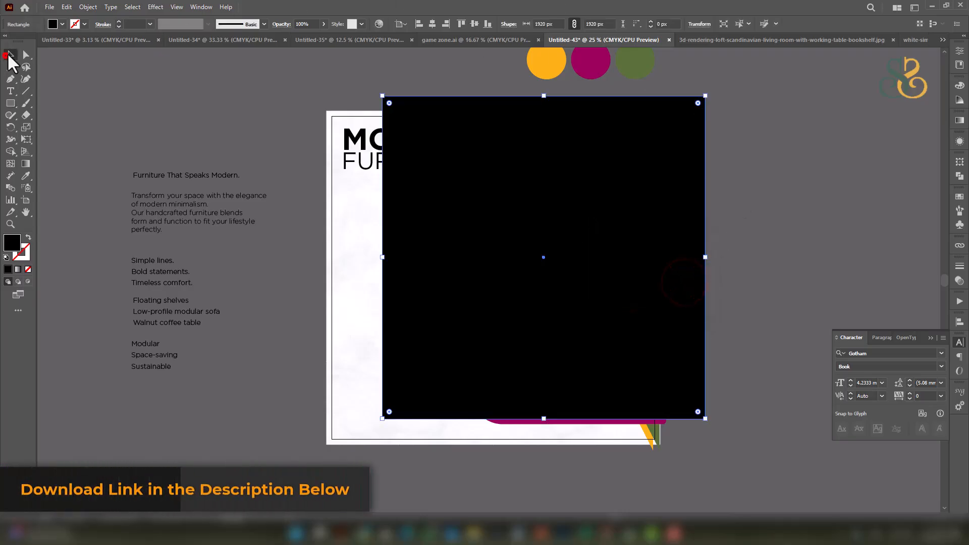
pyautogui.click(433, 24)
pyautogui.click(472, 24)
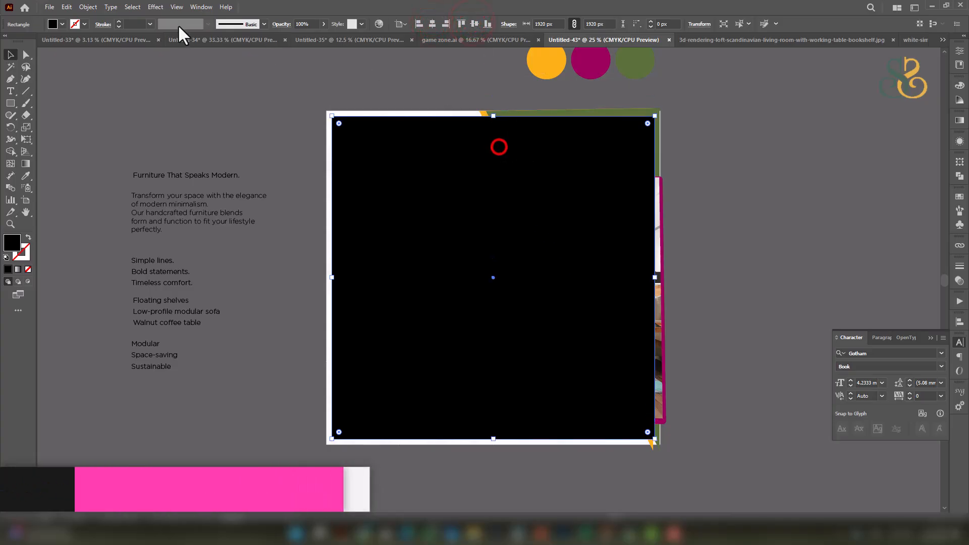
# Offset the square's path by -79 px to create an inner square.
pyautogui.click(86, 7)
pyautogui.click(124, 264)
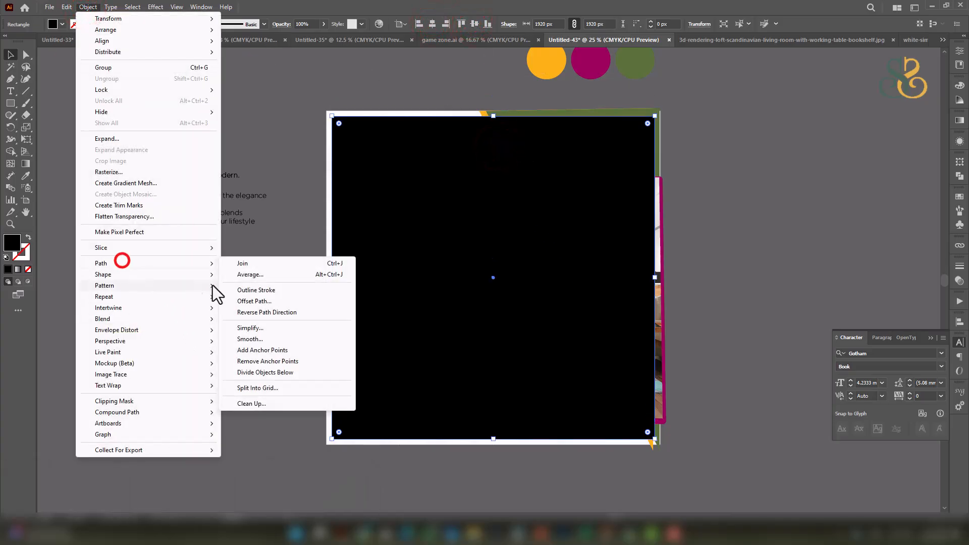
pyautogui.click(253, 301)
pyautogui.scroll(-11, 638, 236)
pyautogui.scroll(-20, 638, 236)
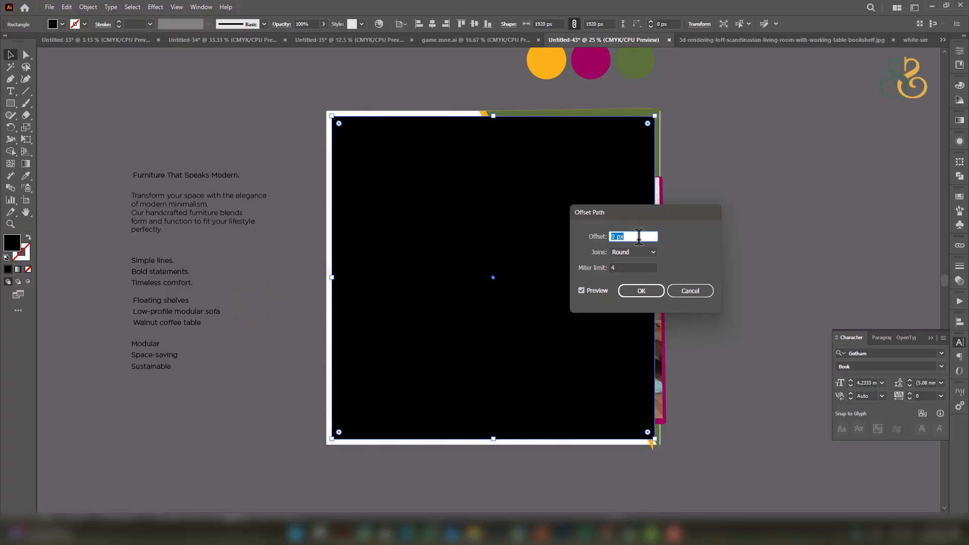
pyautogui.scroll(-20, 638, 235)
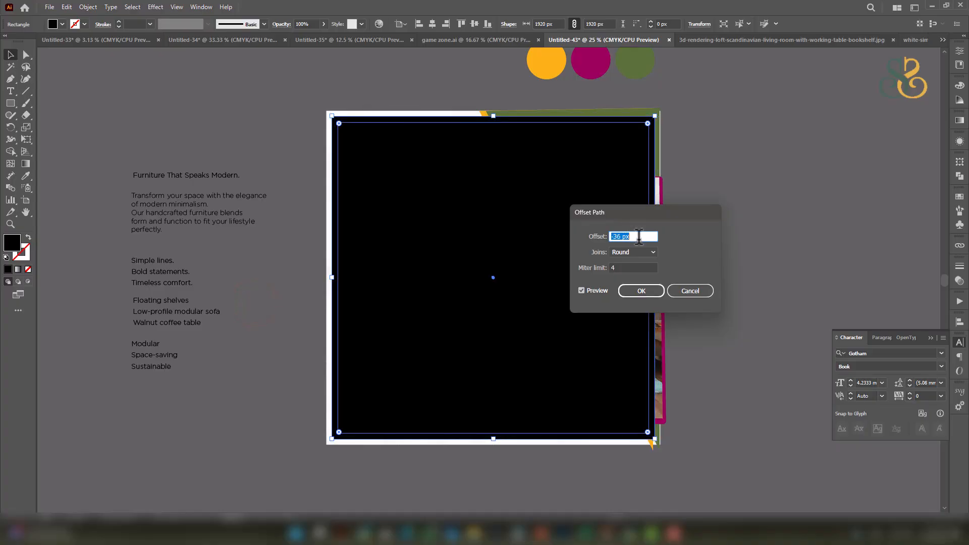
pyautogui.scroll(-20, 639, 235)
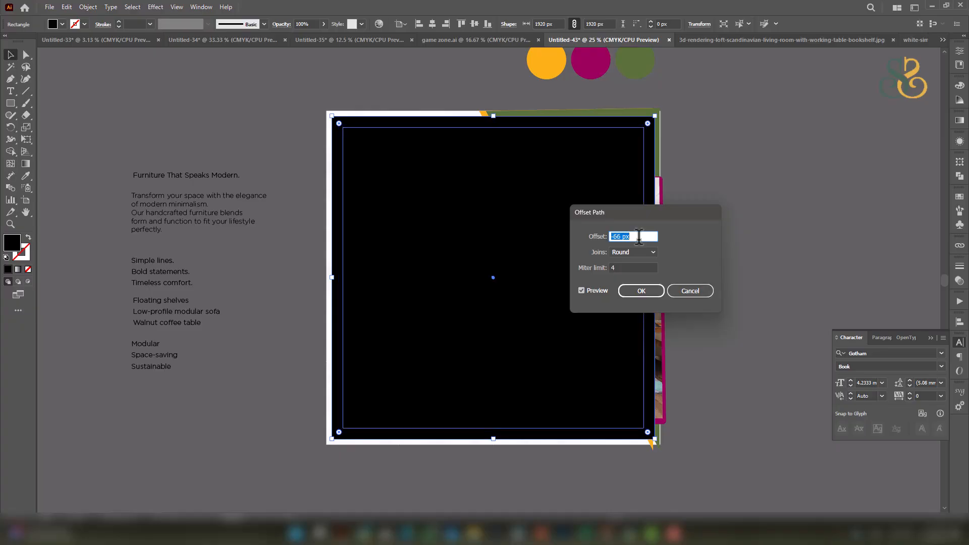
pyautogui.click(638, 291)
# Make the outer square an outline and turn the inner square into guides.
pyautogui.click(650, 117)
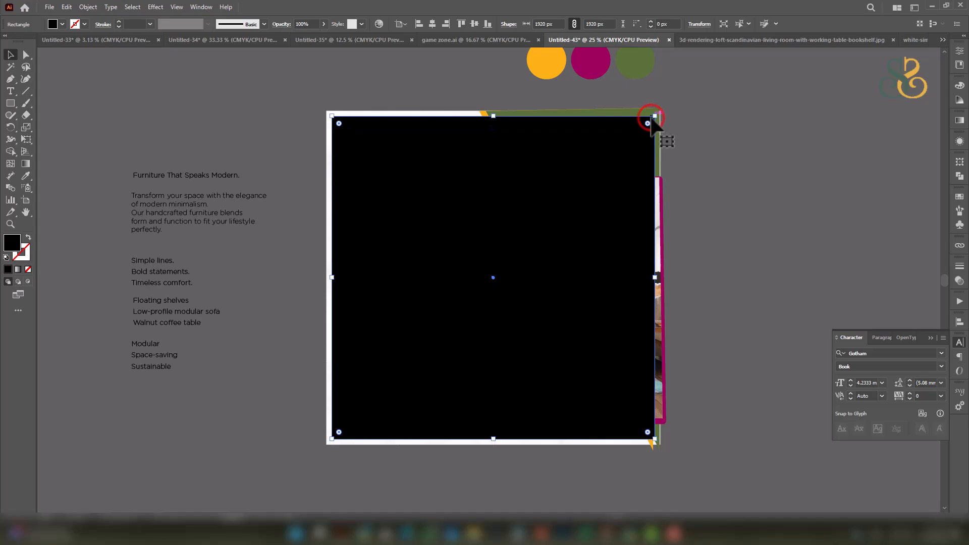
pyautogui.click(27, 237)
pyautogui.click(500, 205)
pyautogui.rightClick(501, 204)
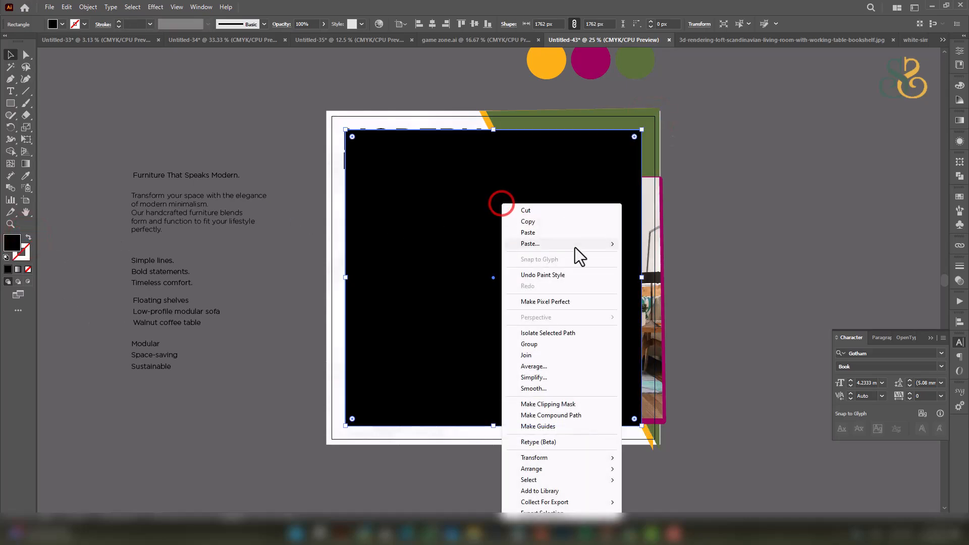
pyautogui.click(538, 427)
pyautogui.click(753, 222)
# Lock the margin guides with Ctrl+2 and snap the MODERN FURNITURE title to their corner.
pyautogui.scroll(4, 404, 156)
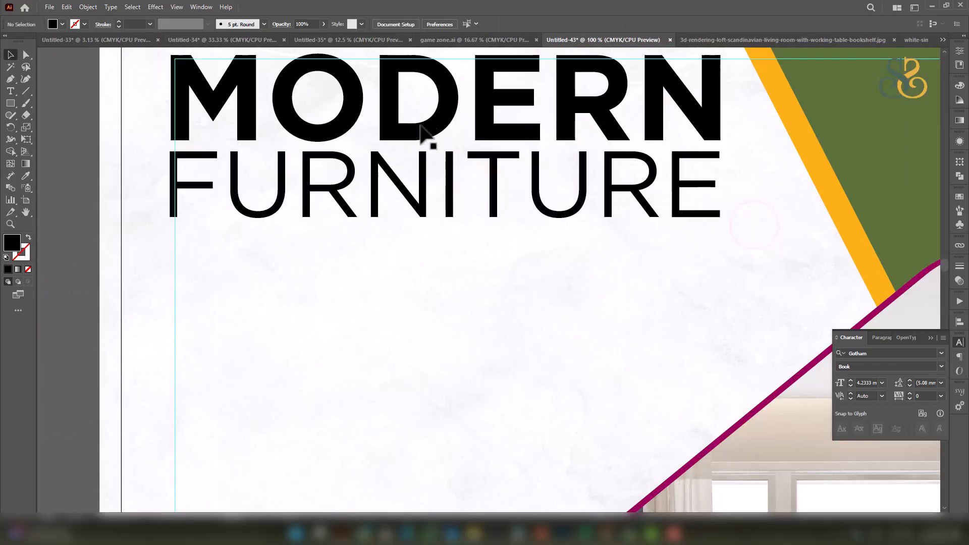
pyautogui.click(346, 80)
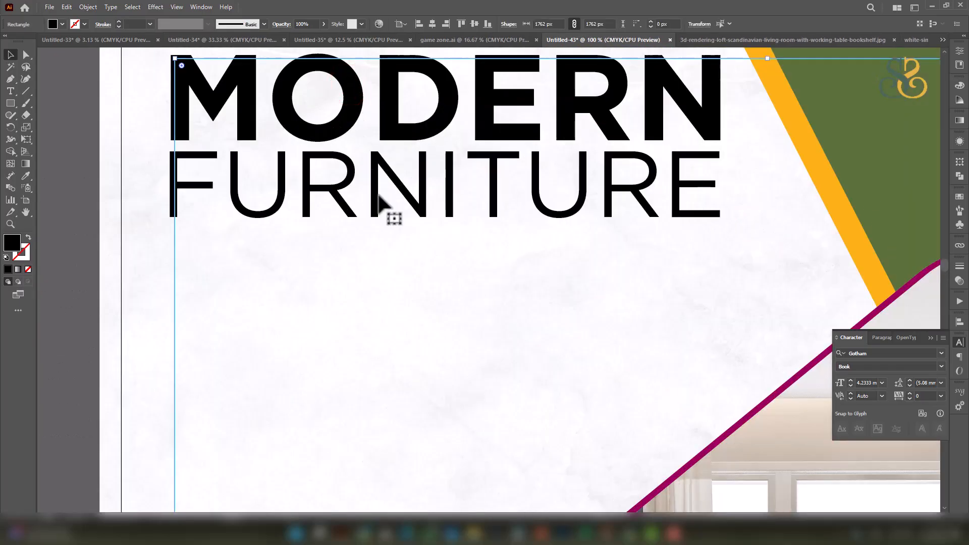
pyautogui.hotkey('ctrl', '2')
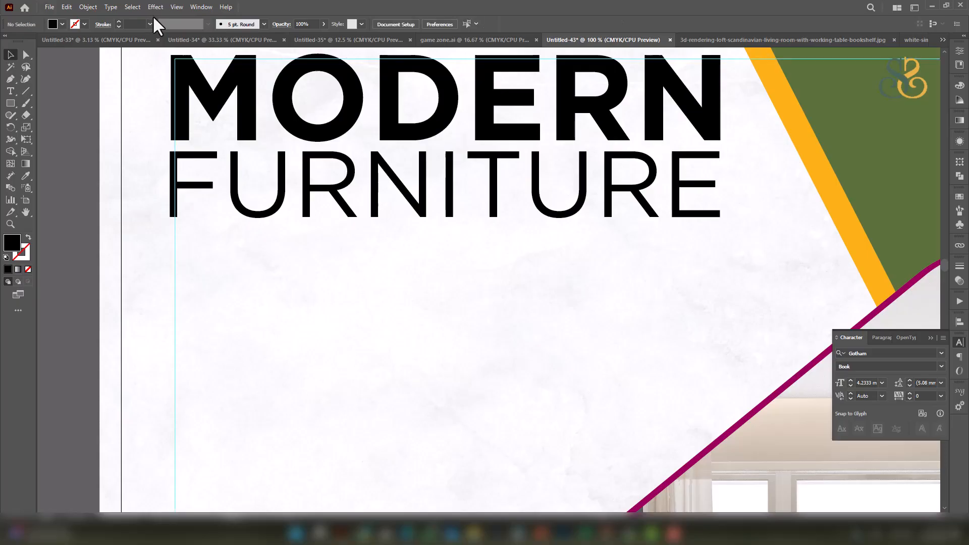
pyautogui.click(233, 181)
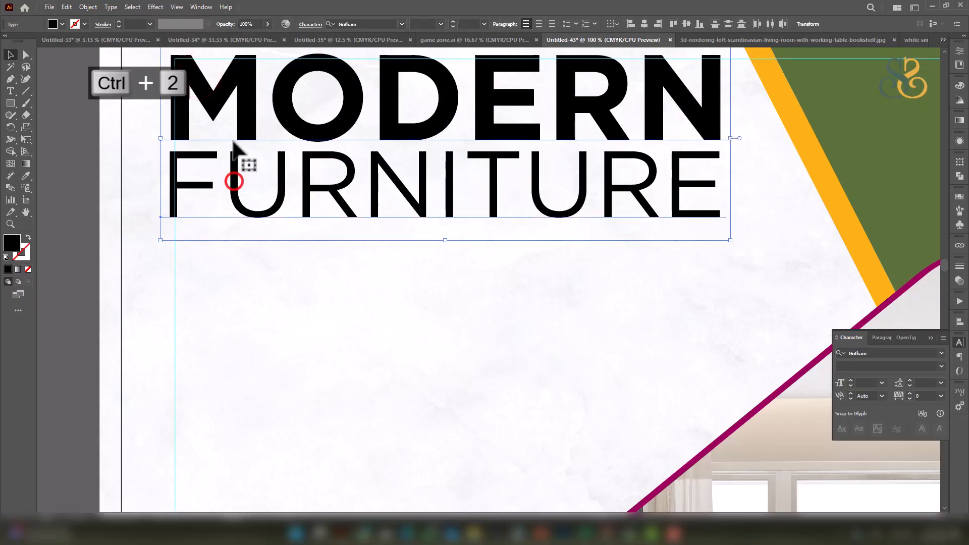
pyautogui.moveTo(223, 83); pyautogui.dragTo(228, 87)
# Move the 'Transform your space…' body paragraph onto the post beneath the title.
pyautogui.scroll(-2, 375, 129)
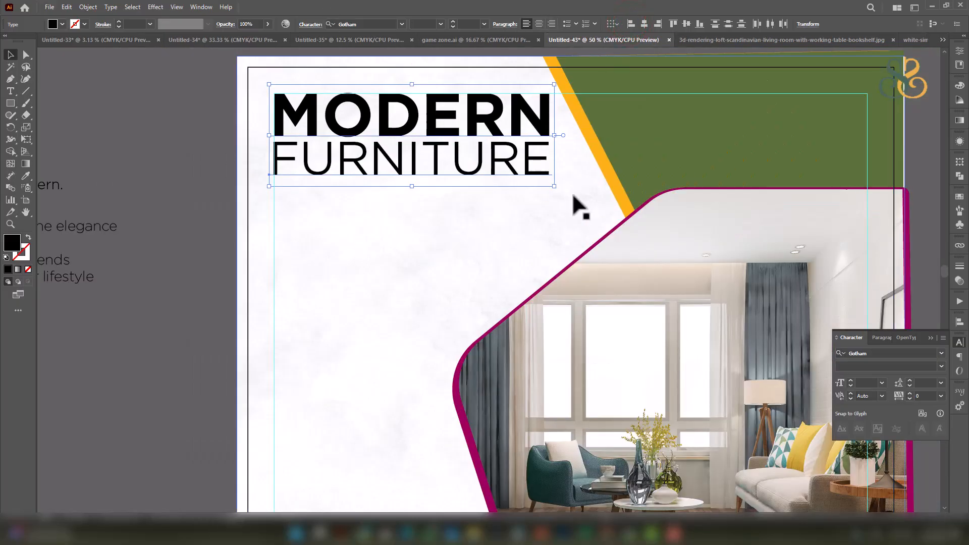
pyautogui.scroll(-1, 575, 194)
pyautogui.moveTo(431, 216); pyautogui.dragTo(428, 157)
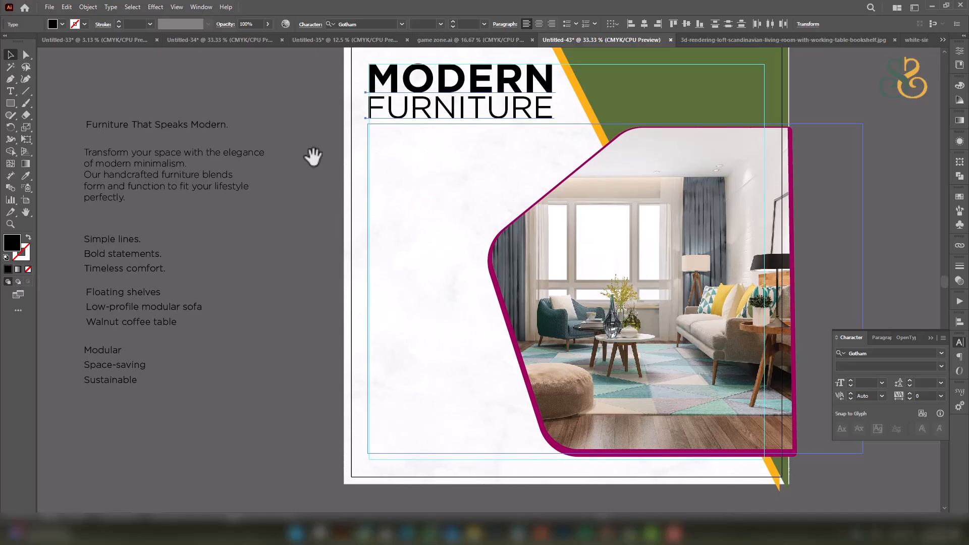
pyautogui.moveTo(161, 172); pyautogui.dragTo(432, 162)
# Set the paragraph below the title and place the left-aligned feature list beneath it.
pyautogui.click(251, 226)
pyautogui.moveTo(264, 279); pyautogui.dragTo(267, 259)
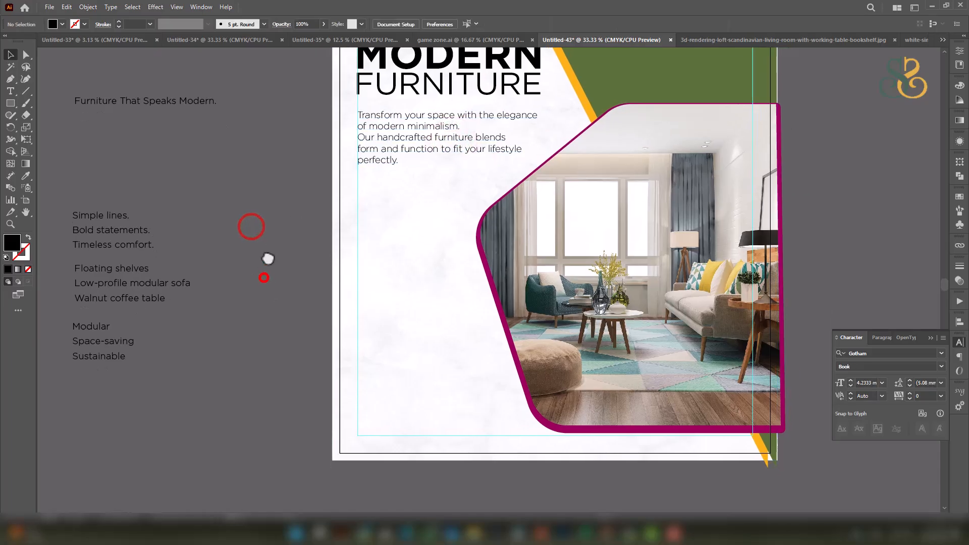
pyautogui.moveTo(191, 392); pyautogui.dragTo(191, 392)
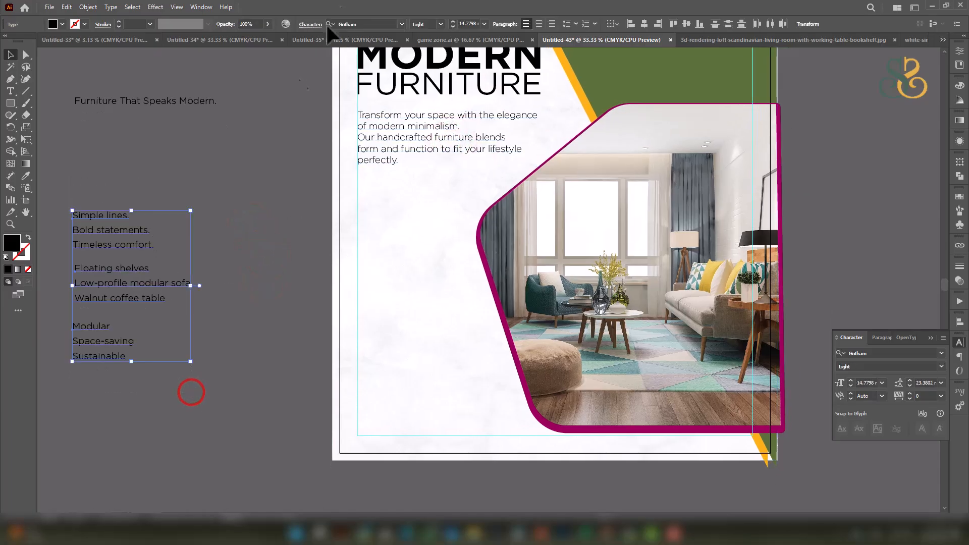
pyautogui.click(632, 24)
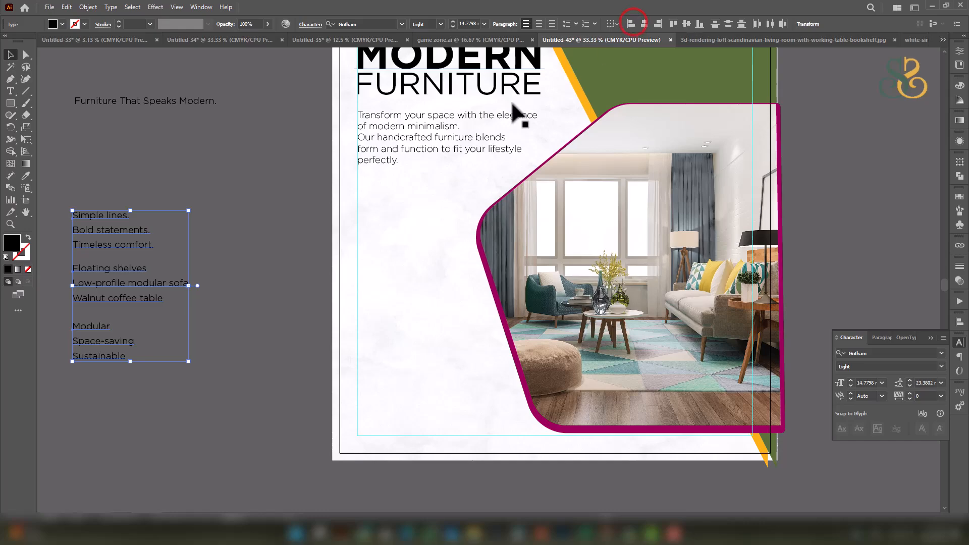
pyautogui.moveTo(104, 221); pyautogui.dragTo(396, 207)
pyautogui.moveTo(364, 275); pyautogui.dragTo(404, 258)
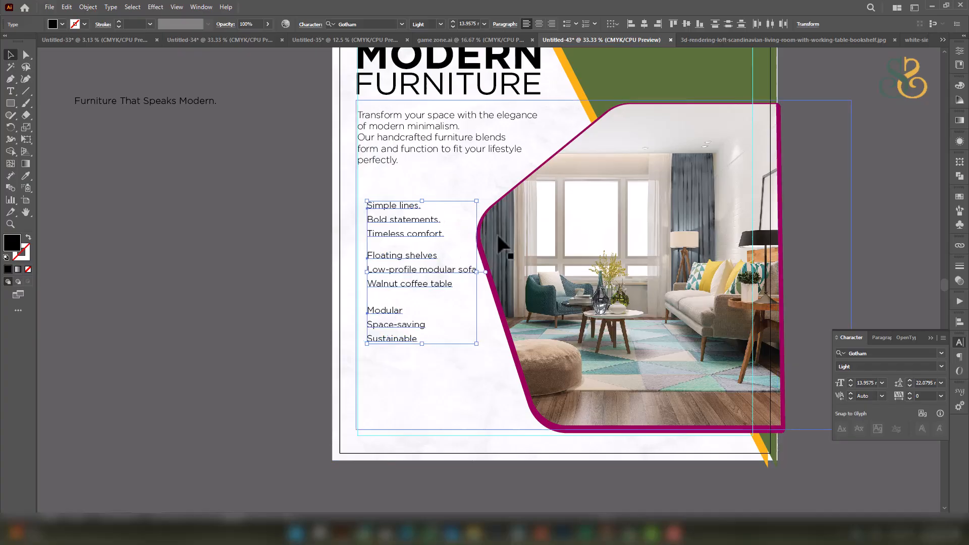
# Bring the pasteboard beside the list into view for drawing a small 41.5 px square.
pyautogui.scroll(1, 412, 234)
pyautogui.scroll(1, 412, 234)
pyautogui.hscroll(-2, 349, 192)
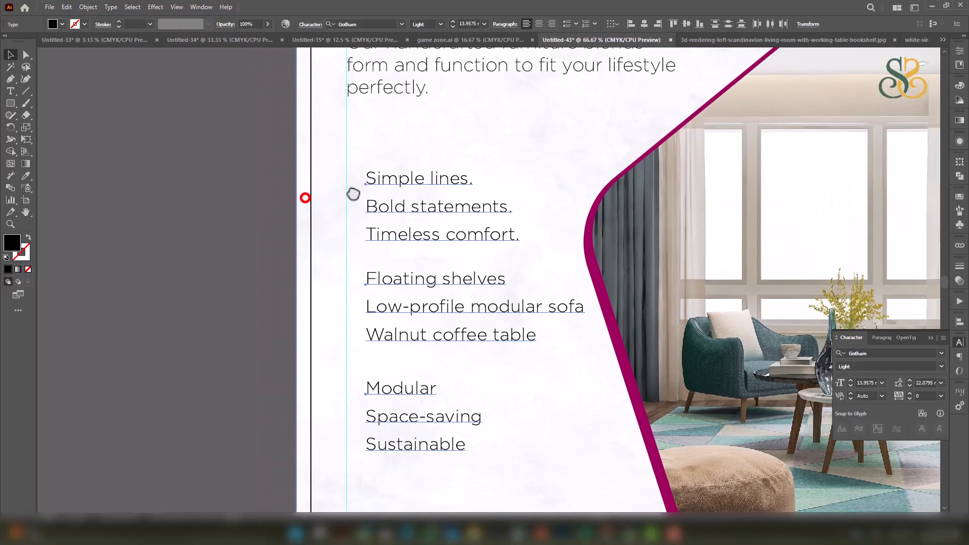
pyautogui.scroll(1, 247, 184)
pyautogui.moveTo(294, 190); pyautogui.dragTo(301, 230)
pyautogui.scroll(1, 85, 121)
pyautogui.click(11, 103)
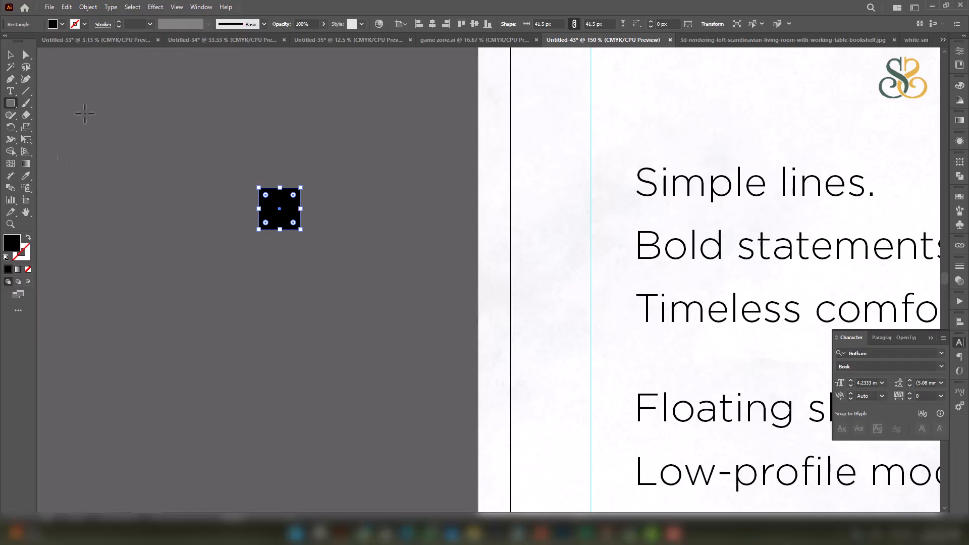
# Make the small square an unfilled black outline, outline its stroke, and scale it to 38 px.
pyautogui.click(27, 237)
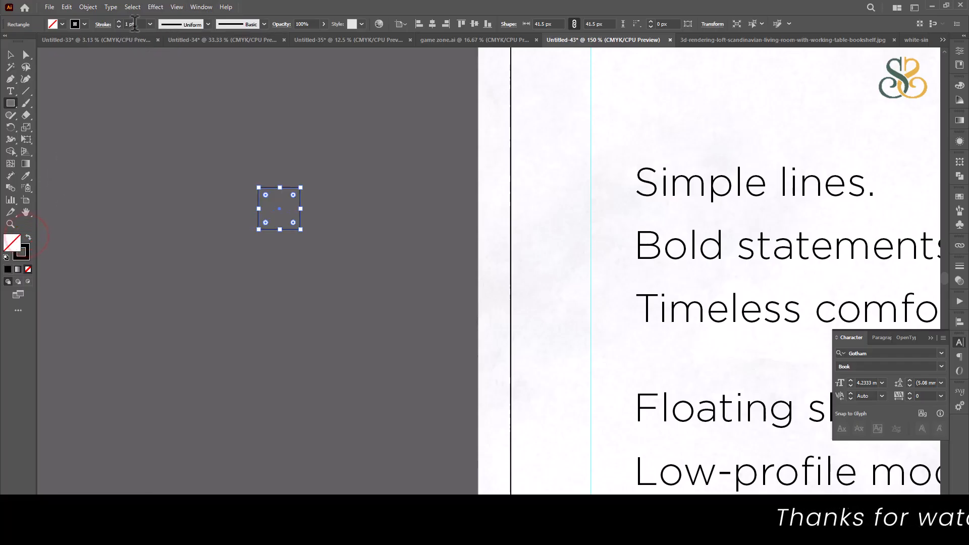
pyautogui.scroll(5, 135, 24)
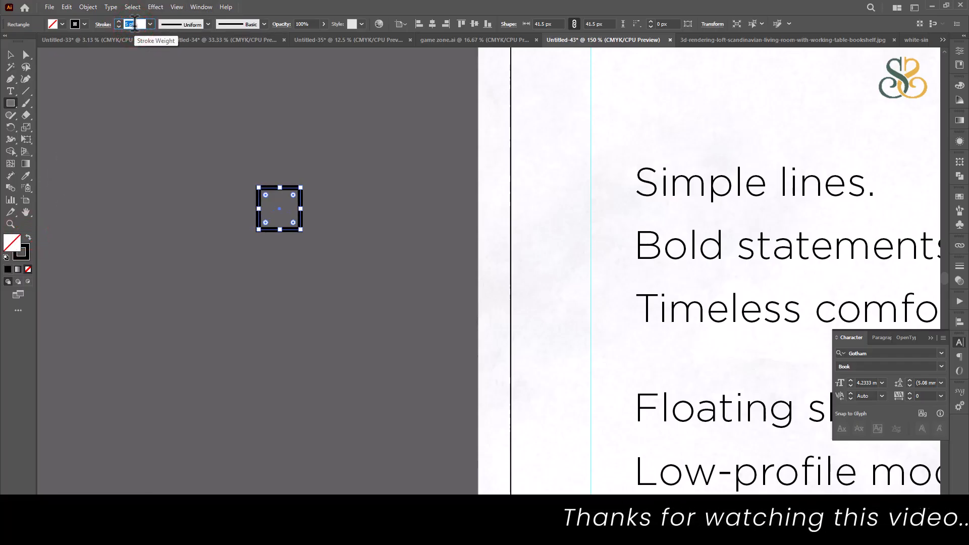
pyautogui.click(10, 55)
pyautogui.click(88, 7)
pyautogui.click(101, 263)
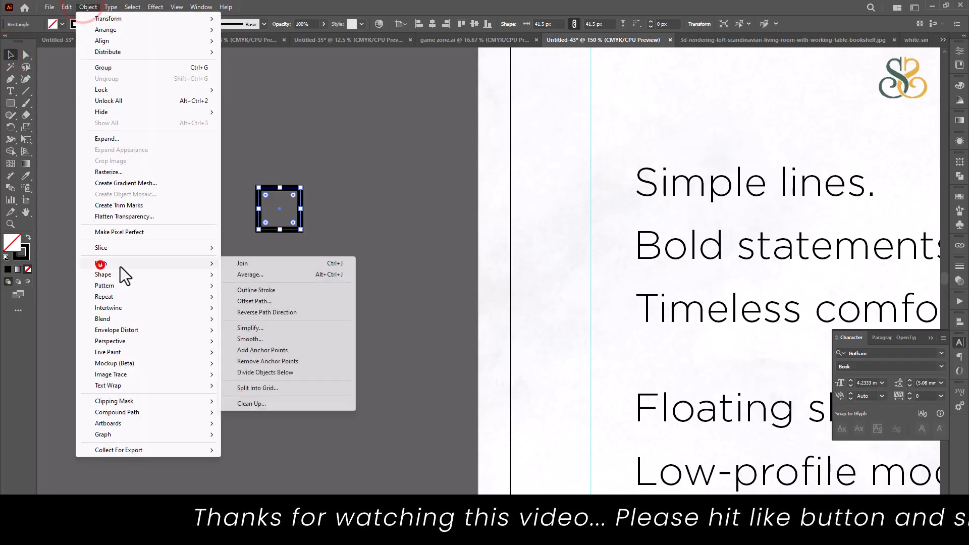
pyautogui.click(277, 295)
pyautogui.moveTo(303, 231); pyautogui.dragTo(340, 186)
# Start a pen path with the first anchor inside the square frame.
pyautogui.scroll(3, 298, 207)
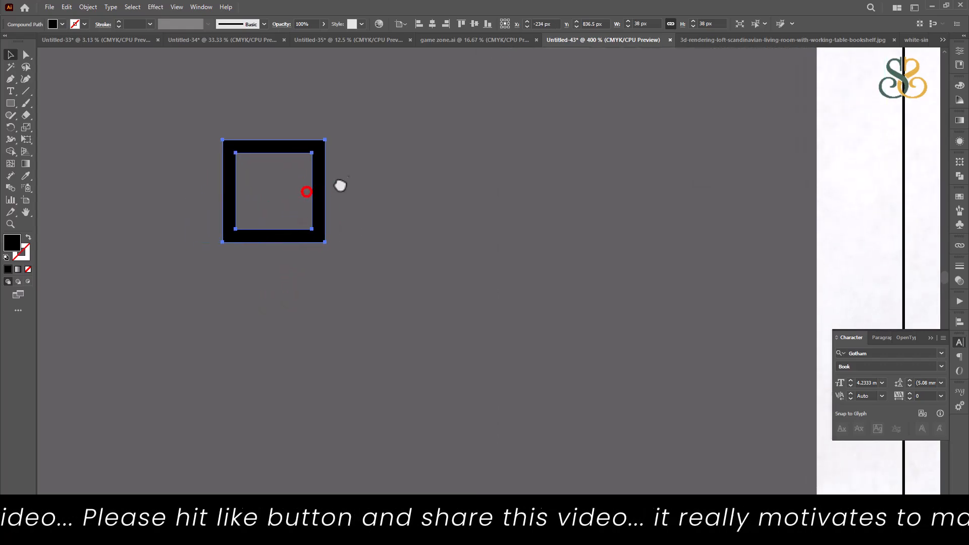
pyautogui.click(10, 79)
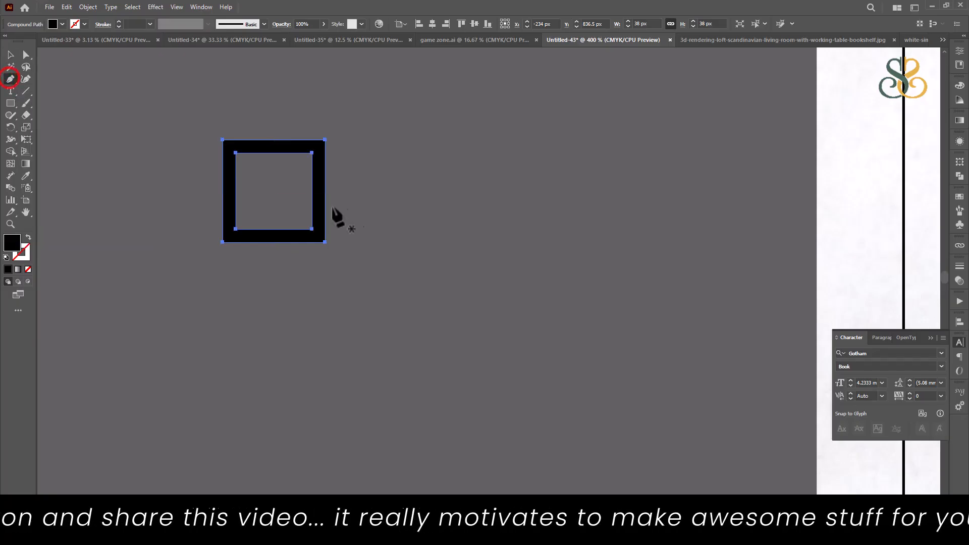
pyautogui.click(248, 173)
# Finish the check-mark path and swap fill and stroke so it becomes a line.
pyautogui.click(273, 212)
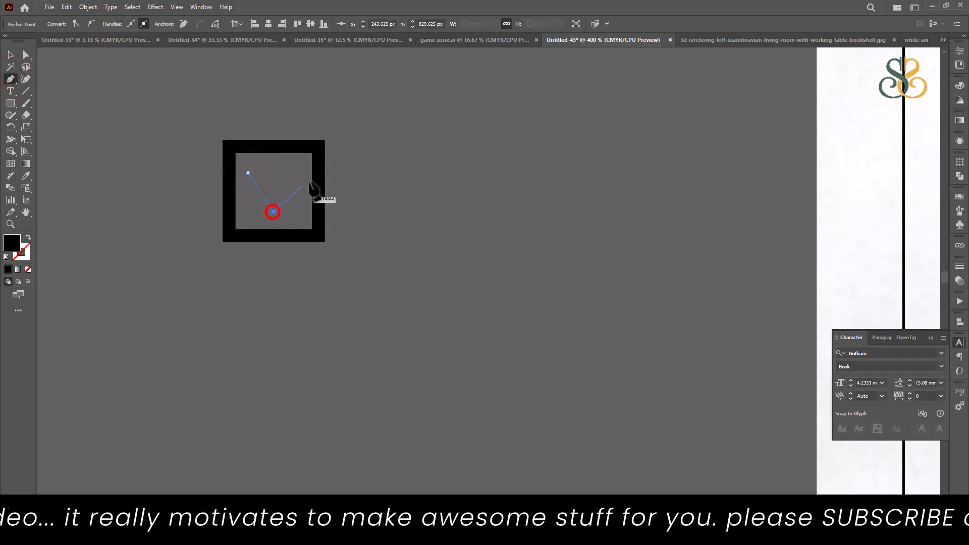
pyautogui.click(385, 128)
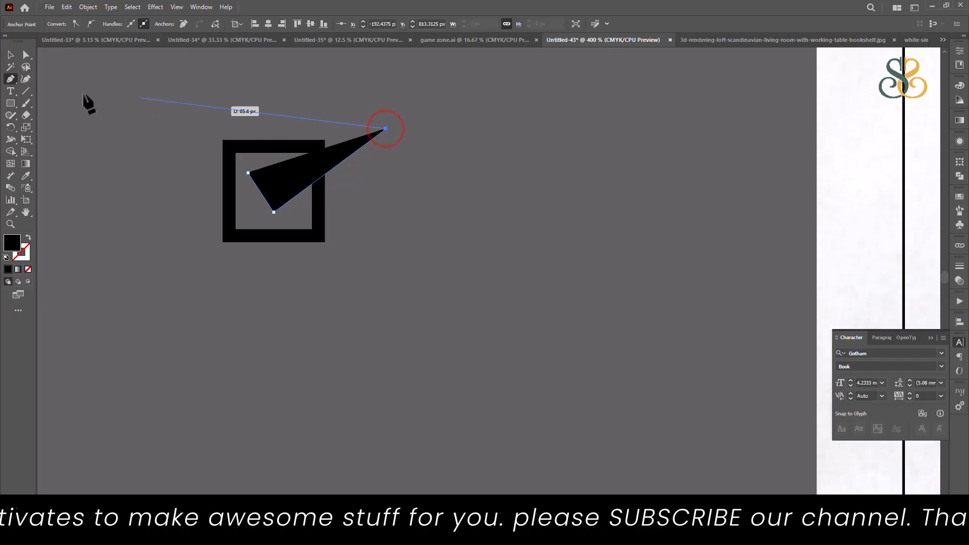
pyautogui.click(10, 55)
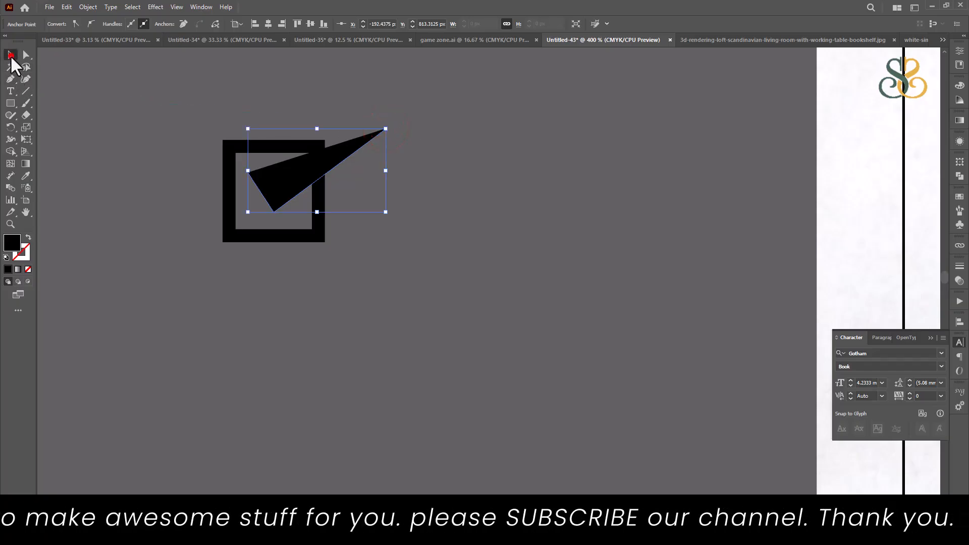
pyautogui.click(27, 236)
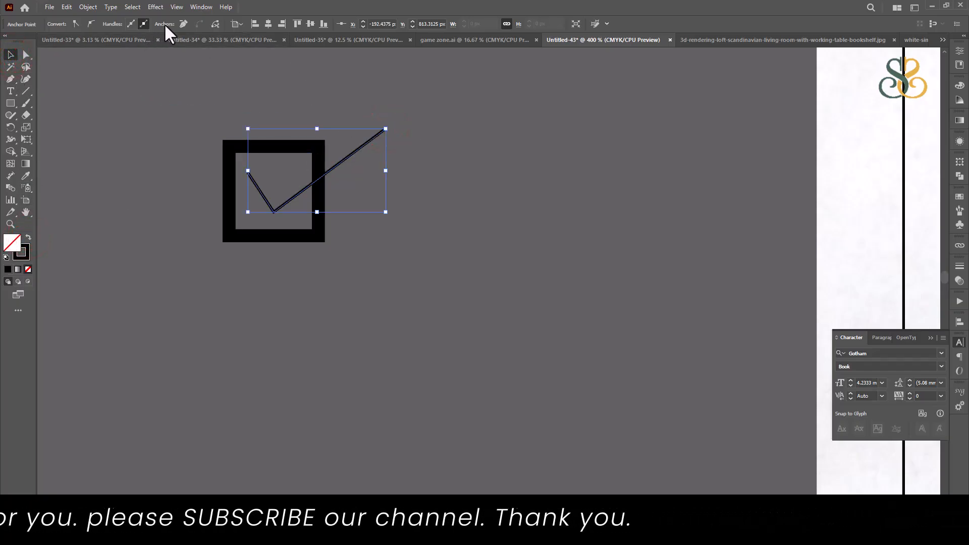
# Give the check mark a tapered width profile and a 5 pt stroke weight.
pyautogui.click(71, 103)
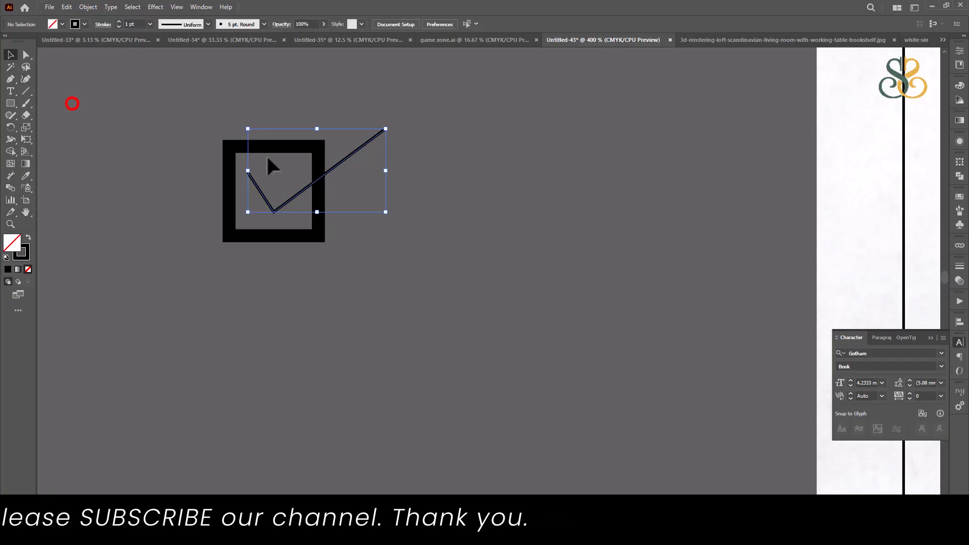
pyautogui.click(344, 158)
pyautogui.click(196, 24)
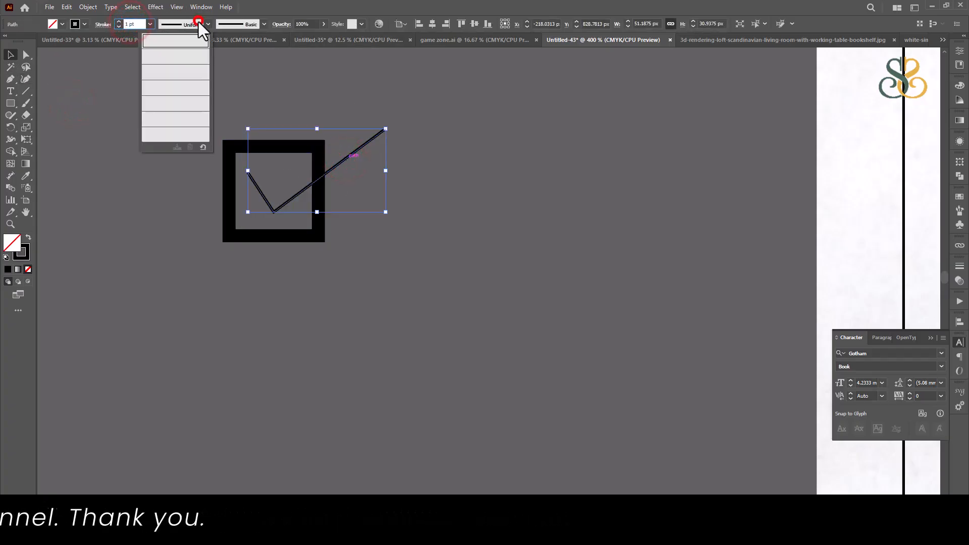
pyautogui.click(185, 59)
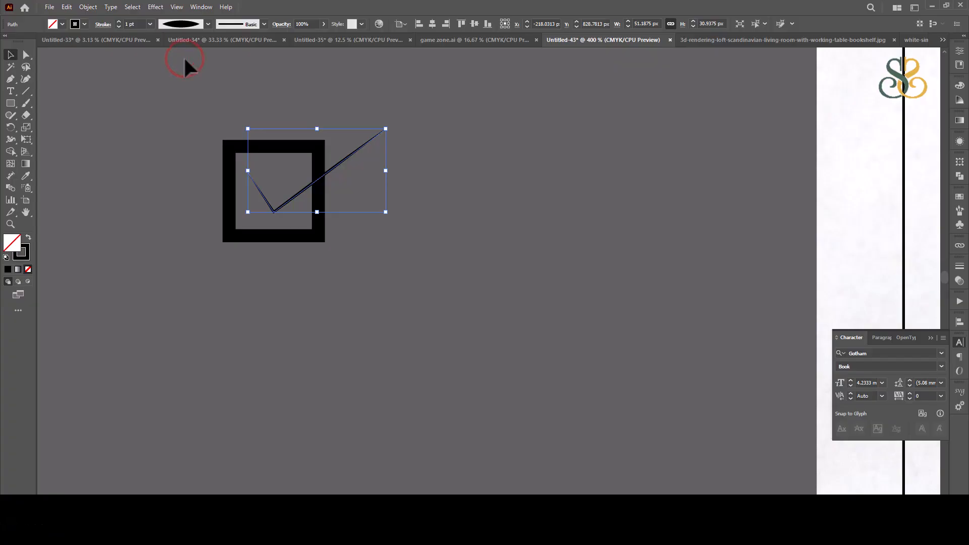
pyautogui.click(132, 24)
pyautogui.write('4')
pyautogui.press('Return')
pyautogui.press('Up')
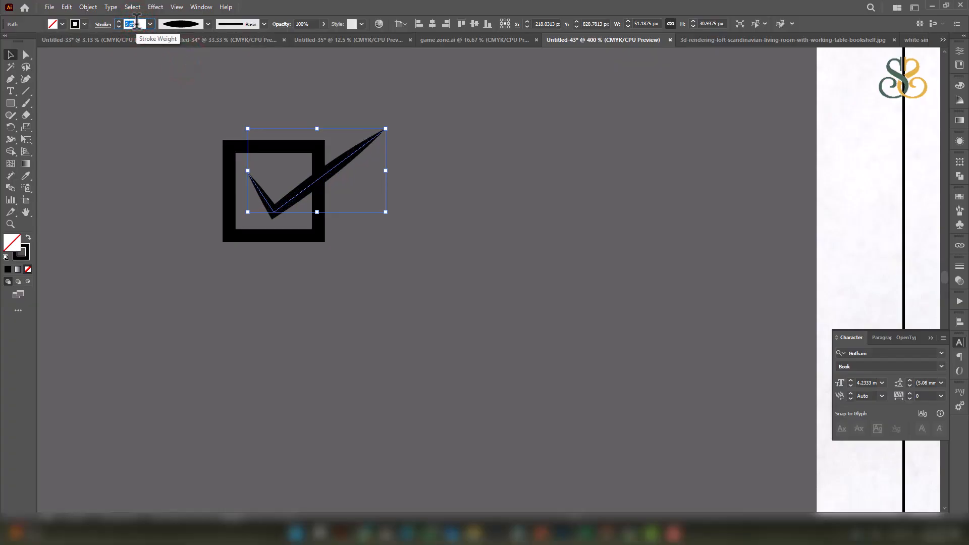
# Try other width profiles and settle on the arc-shaped profile for the check mark.
pyautogui.click(188, 25)
pyautogui.click(183, 117)
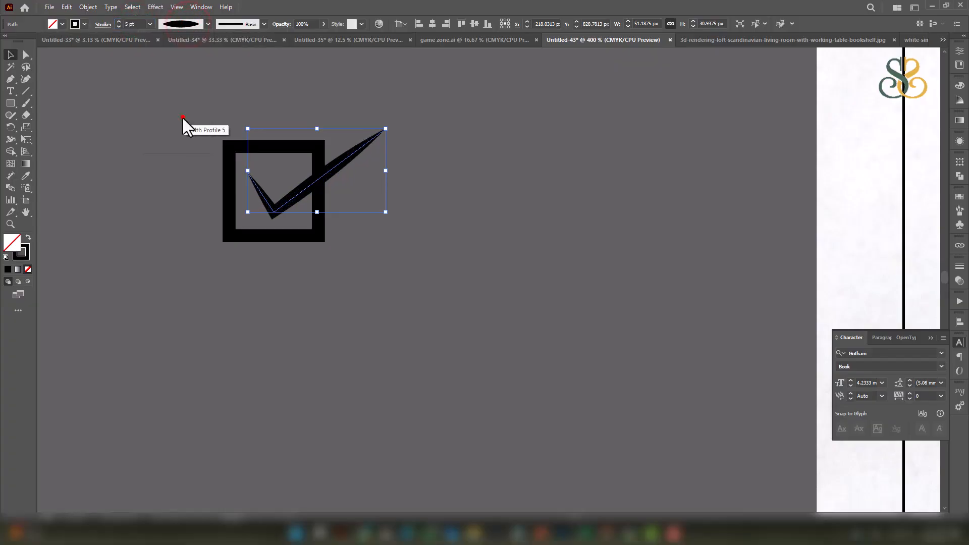
pyautogui.click(183, 24)
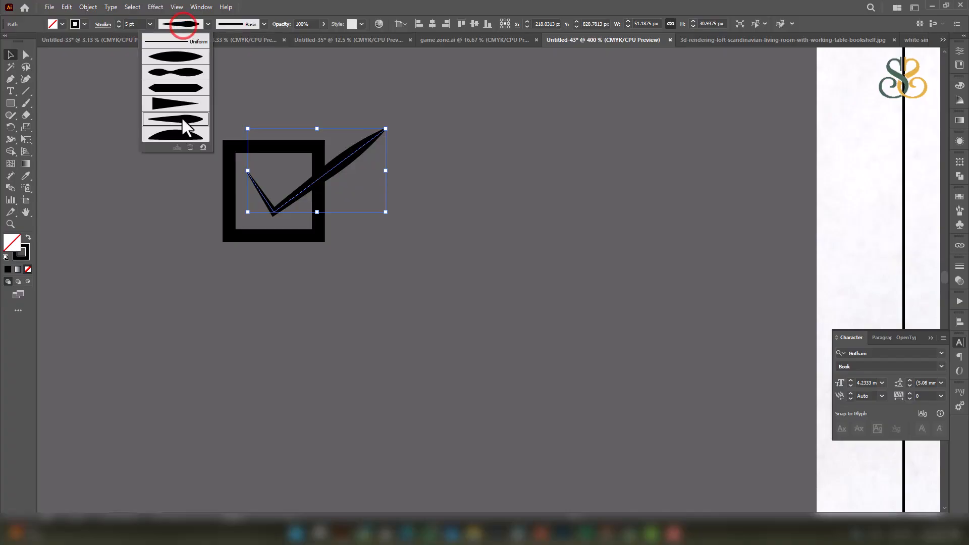
pyautogui.click(177, 134)
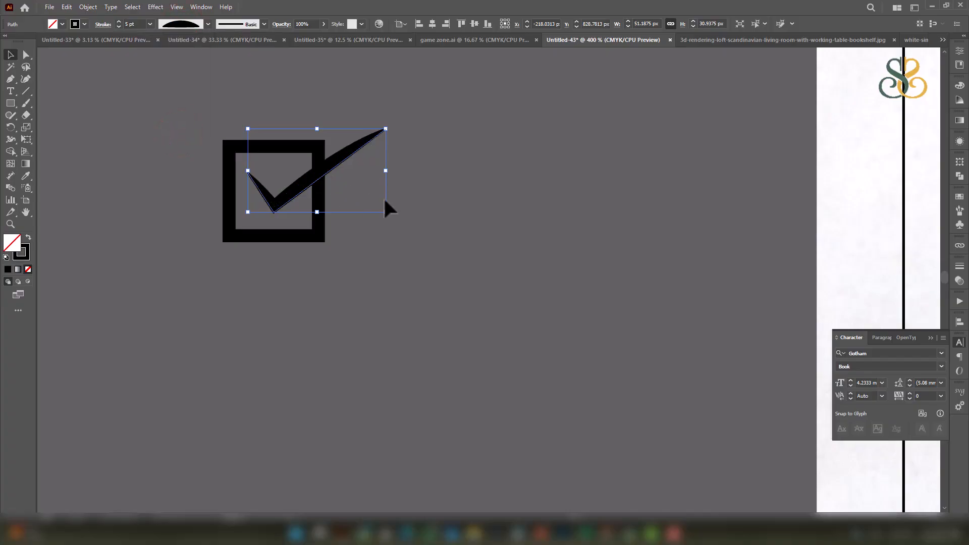
pyautogui.click(419, 209)
pyautogui.click(335, 165)
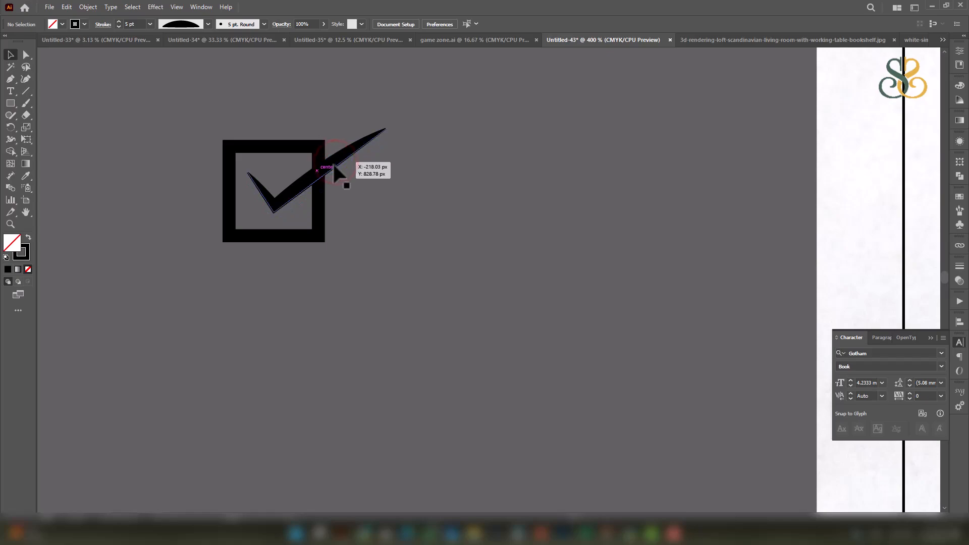
pyautogui.click(437, 171)
pyautogui.click(346, 155)
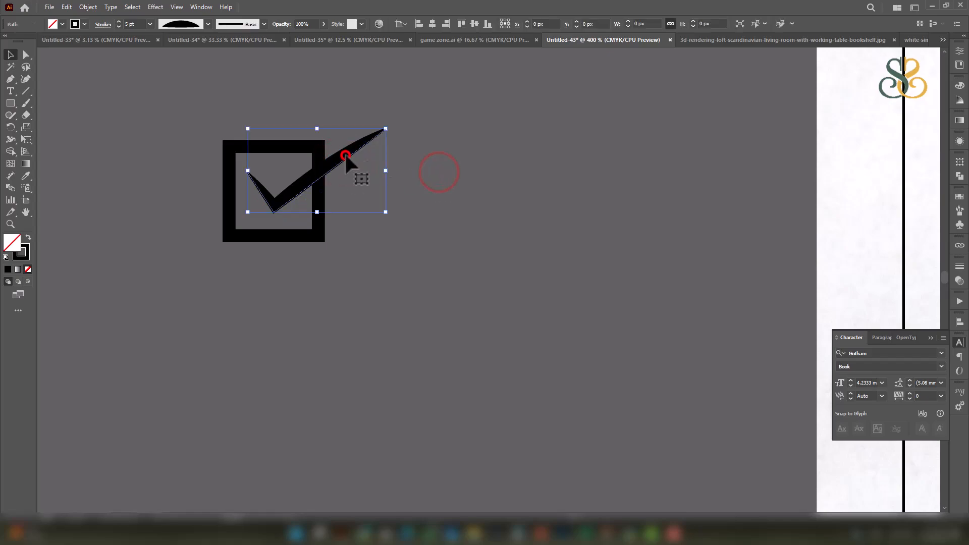
pyautogui.click(85, 6)
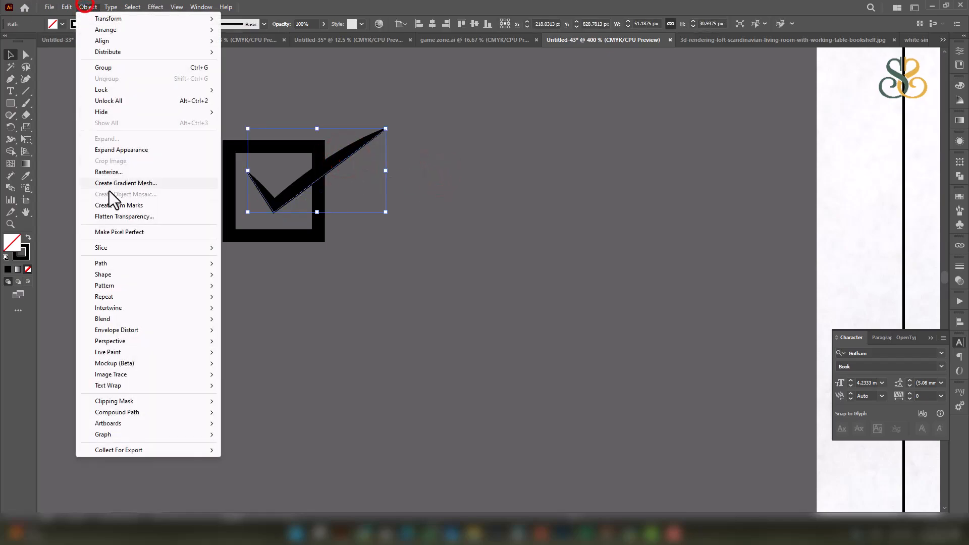
# Outline the check-mark stroke into a filled shape and nudge it slightly lower.
pyautogui.click(116, 261)
pyautogui.click(256, 290)
pyautogui.click(460, 203)
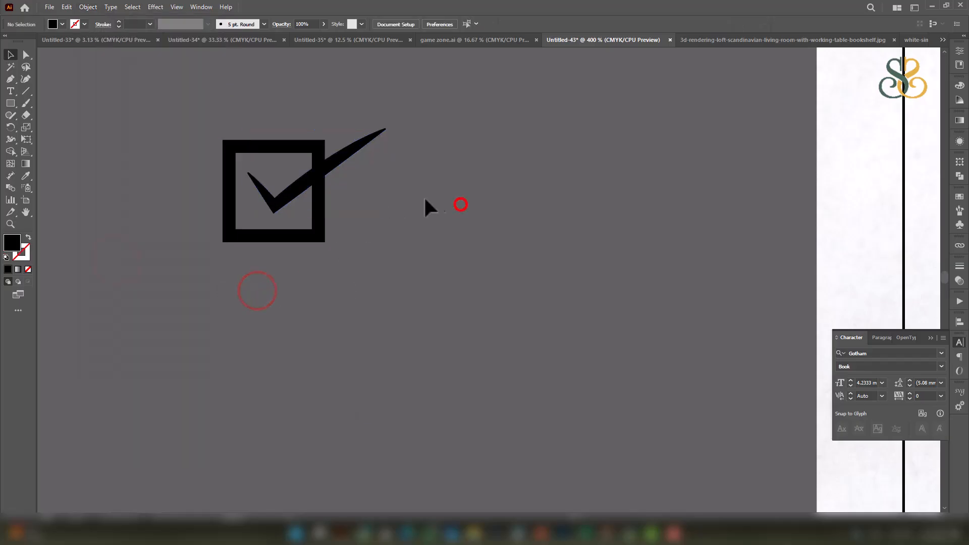
pyautogui.click(297, 187)
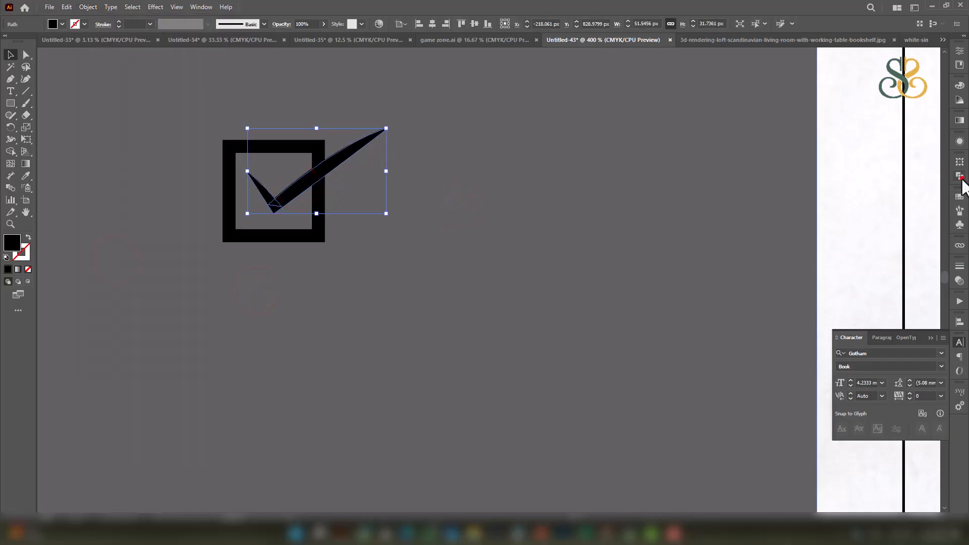
pyautogui.click(959, 177)
pyautogui.click(600, 229)
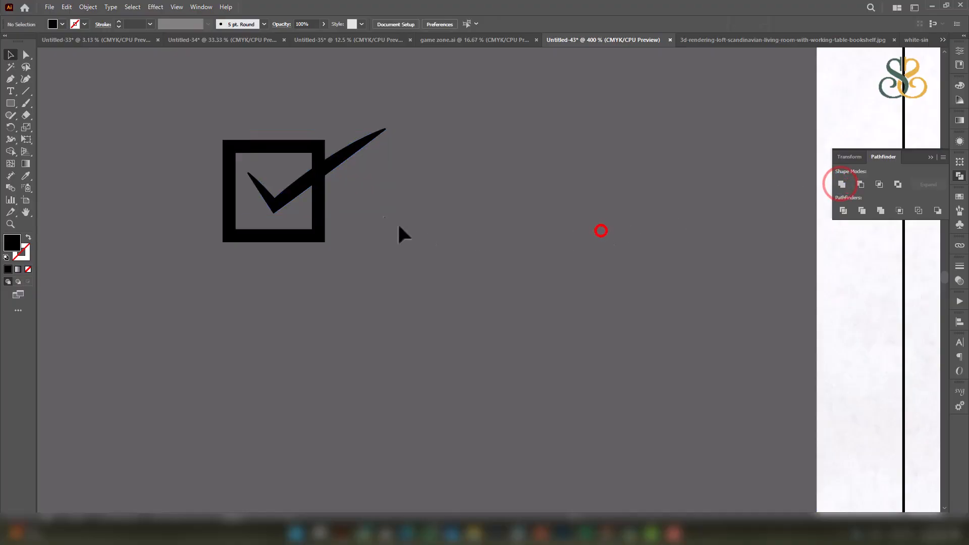
pyautogui.scroll(1, 326, 170)
pyautogui.moveTo(322, 165); pyautogui.dragTo(321, 171)
pyautogui.moveTo(450, 181); pyautogui.dragTo(464, 188)
pyautogui.click(371, 154)
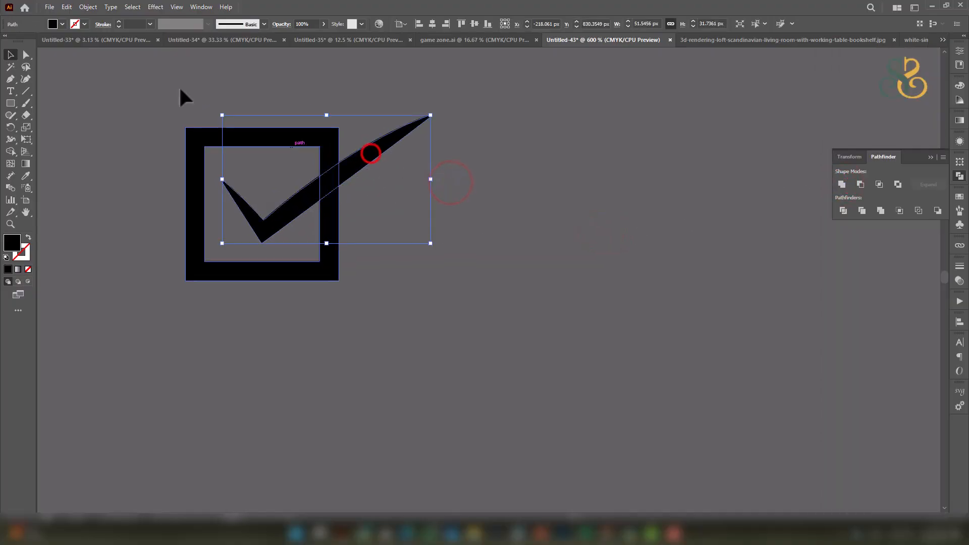
# Offset the outlined check mark's path by 2 px.
pyautogui.click(88, 7)
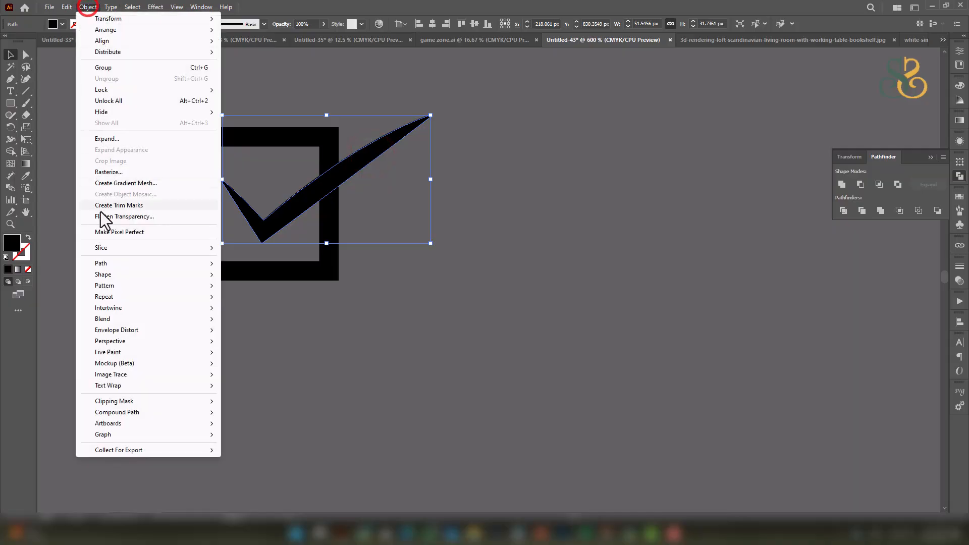
pyautogui.click(105, 264)
pyautogui.click(253, 301)
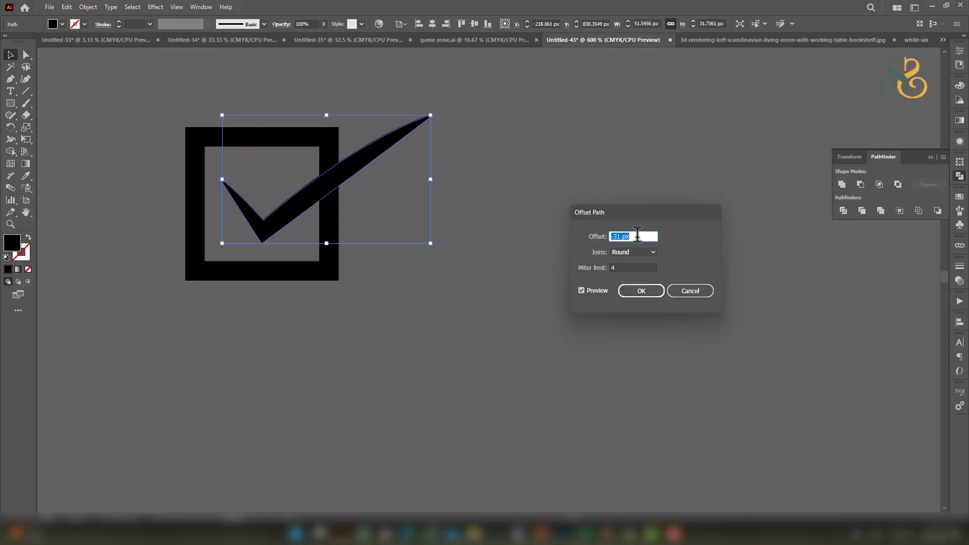
pyautogui.write('0')
pyautogui.press('Up')
pyautogui.press('Up')
pyautogui.press('Up')
pyautogui.press('Up')
pyautogui.press('Up')
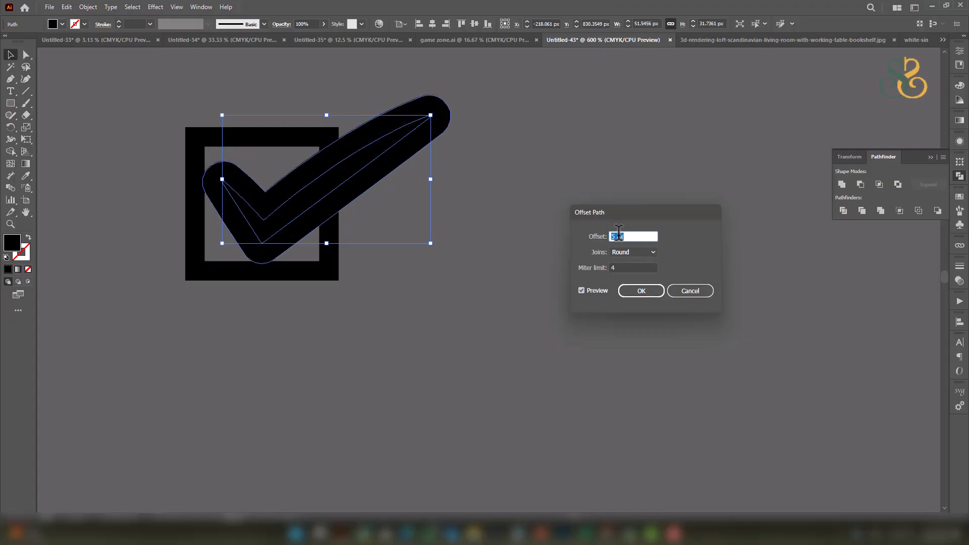
pyautogui.press('Down')
pyautogui.press('Down')
pyautogui.press('Down')
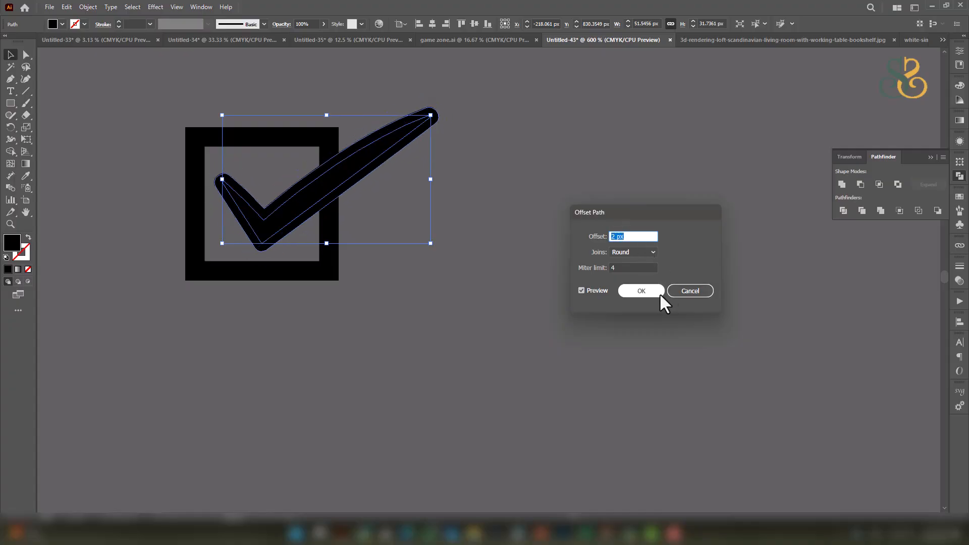
pyautogui.click(641, 291)
# Use Shape Builder to delete overlapping regions, cutting a gap in the square, then select both shapes.
pyautogui.keyDown('shift'); pyautogui.click(255, 135); pyautogui.keyUp('shift')
pyautogui.click(9, 151)
pyautogui.keyDown('alt'); pyautogui.click(277, 205); pyautogui.keyUp('alt')
pyautogui.keyDown('alt'); pyautogui.click(358, 158); pyautogui.keyUp('alt')
pyautogui.keyDown('alt'); pyautogui.click(332, 167); pyautogui.keyUp('alt')
pyautogui.click(10, 54)
pyautogui.click(464, 256)
pyautogui.moveTo(442, 323); pyautogui.dragTo(158, 69)
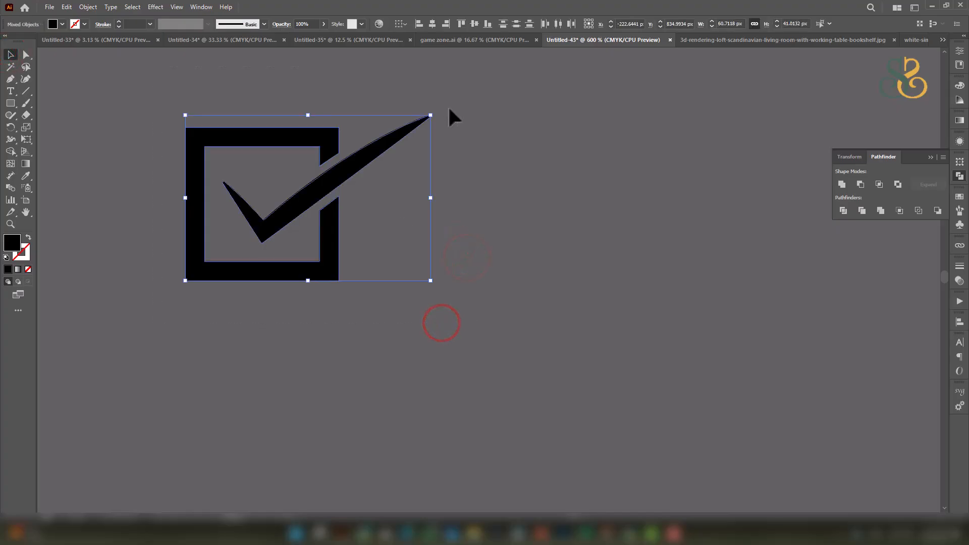
# Resize the checkbox icon, place it beside 'Simple lines.' and group it with Ctrl+G.
pyautogui.moveTo(431, 114); pyautogui.dragTo(353, 167)
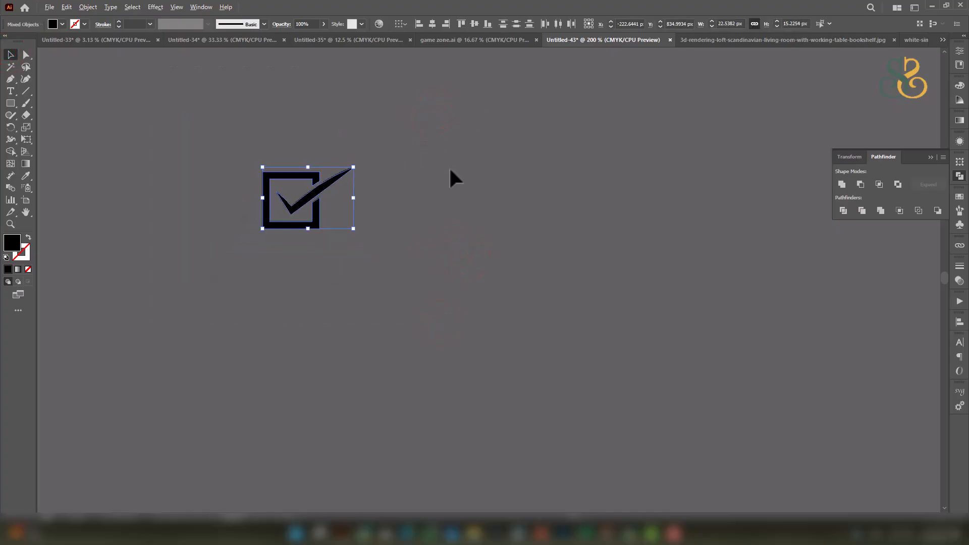
pyautogui.scroll(-5, 449, 167)
pyautogui.moveTo(564, 181); pyautogui.dragTo(469, 189)
pyautogui.moveTo(331, 176); pyautogui.dragTo(545, 160)
pyautogui.scroll(4, 560, 162)
pyautogui.moveTo(517, 190)
pyautogui.mouseDown()
pyautogui.moveTo(577, 257)
pyautogui.moveTo(528, 181)
pyautogui.mouseUp()
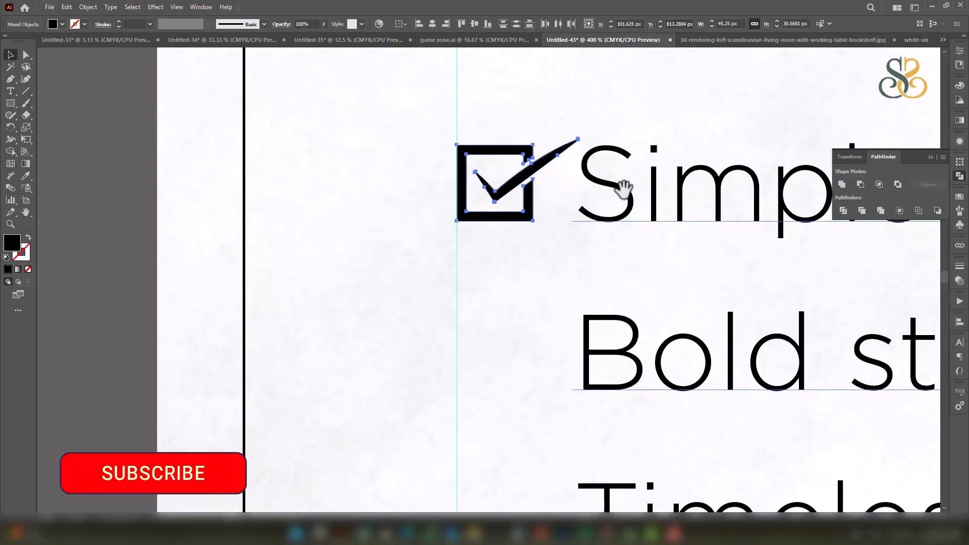
pyautogui.moveTo(593, 176); pyautogui.dragTo(333, 101)
pyautogui.scroll(-3, 422, 151)
pyautogui.hotkey('ctrl', 'g')
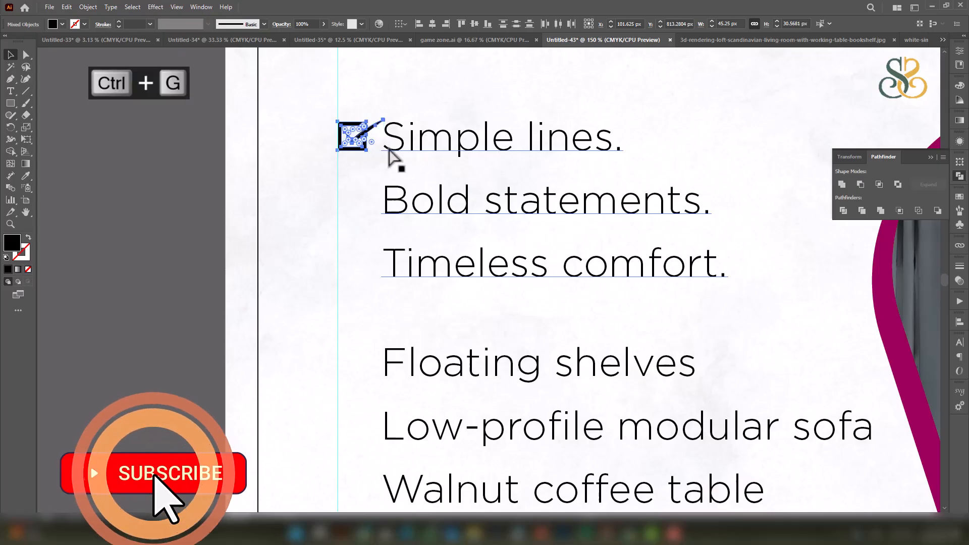
# Copy the icon down the list beside Bold statements., Timeless comfort., Floating shelves and remaining lines.
pyautogui.moveTo(363, 131); pyautogui.dragTo(374, 200)
pyautogui.hotkey('ctrl', 'd')
pyautogui.scroll(-3, 389, 202)
pyautogui.moveTo(392, 140); pyautogui.dragTo(388, 233)
pyautogui.scroll(-3, 389, 232)
pyautogui.moveTo(376, 130); pyautogui.dragTo(385, 229)
pyautogui.scroll(-3, 384, 202)
pyautogui.scroll(-3, 382, 180)
pyautogui.scroll(-3, 391, 172)
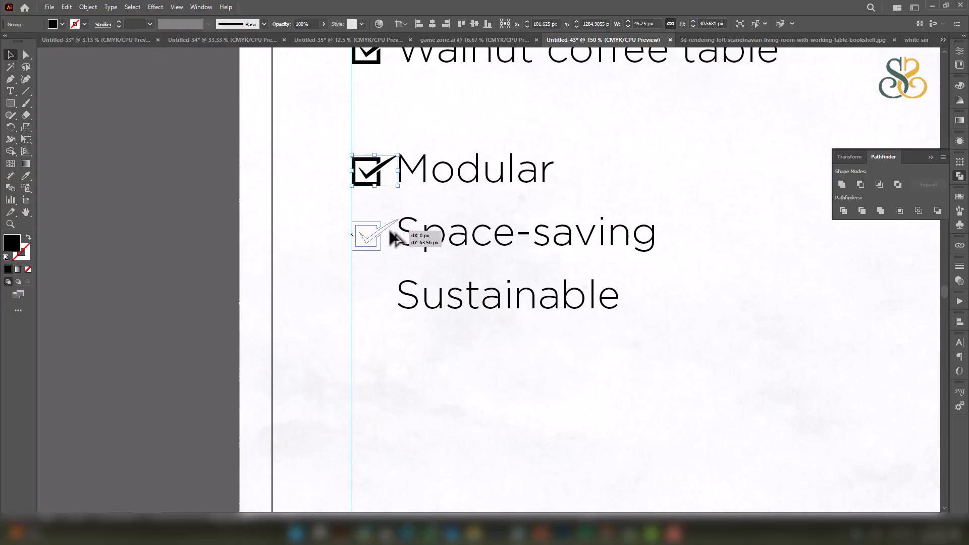
pyautogui.moveTo(390, 232); pyautogui.dragTo(383, 235)
pyautogui.scroll(-3, 383, 235)
pyautogui.moveTo(378, 164); pyautogui.dragTo(382, 218)
pyautogui.scroll(-2, 415, 162)
pyautogui.moveTo(445, 146); pyautogui.dragTo(446, 253)
# Colour all nine checkbox icons magenta by sampling the photo's magenta border with the Eyedropper.
pyautogui.keyDown('shift'); pyautogui.click(393, 268); pyautogui.keyUp('shift')
pyautogui.keyDown('shift'); pyautogui.click(394, 239); pyautogui.keyUp('shift')
pyautogui.keyDown('shift'); pyautogui.click(391, 186); pyautogui.keyUp('shift')
pyautogui.keyDown('shift'); pyautogui.click(393, 158); pyautogui.keyUp('shift')
pyautogui.keyDown('shift'); pyautogui.click(393, 130); pyautogui.keyUp('shift')
pyautogui.moveTo(395, 80); pyautogui.dragTo(406, 199)
pyautogui.click(407, 204)
pyautogui.keyDown('shift'); pyautogui.click(407, 149); pyautogui.keyUp('shift')
pyautogui.keyDown('shift'); pyautogui.click(372, 150); pyautogui.keyUp('shift')
pyautogui.moveTo(525, 209); pyautogui.dragTo(501, 207)
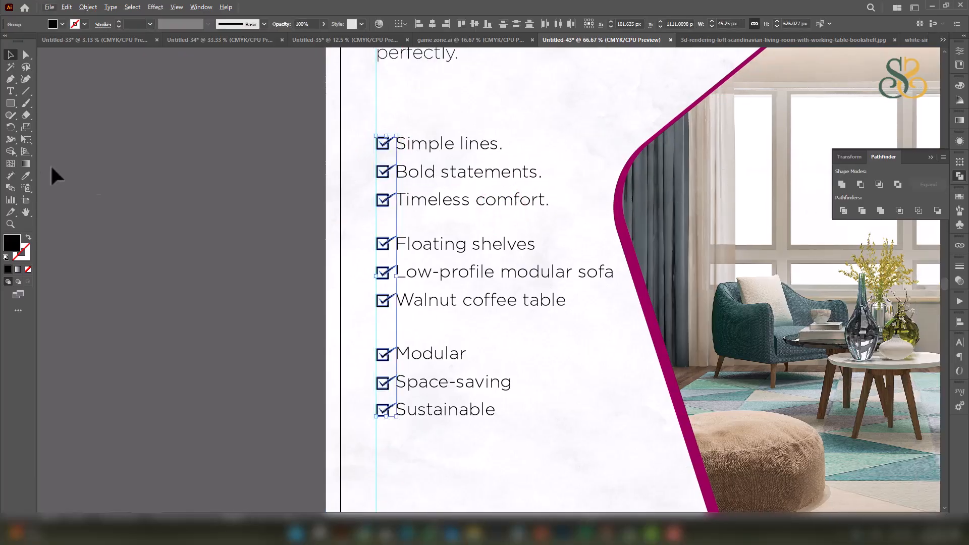
pyautogui.click(26, 175)
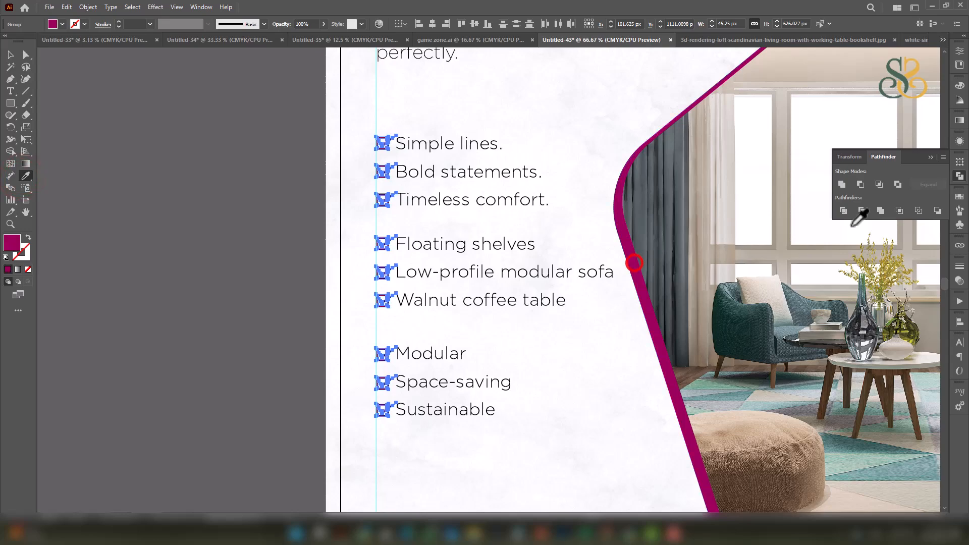
# Shift all nine feature-list text lines slightly to the right of their checkboxes.
pyautogui.click(11, 54)
pyautogui.moveTo(469, 150); pyautogui.dragTo(479, 158)
pyautogui.hotkey('ctrl', 'z')
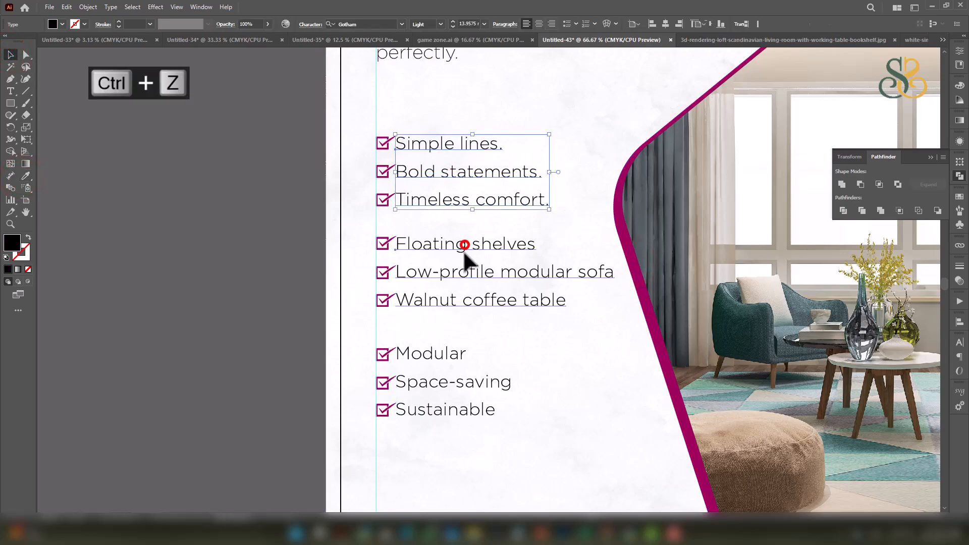
pyautogui.keyDown('shift'); pyautogui.click(462, 246); pyautogui.keyUp('shift')
pyautogui.keyDown('shift'); pyautogui.click(450, 351); pyautogui.keyUp('shift')
pyautogui.moveTo(459, 301); pyautogui.dragTo(467, 303)
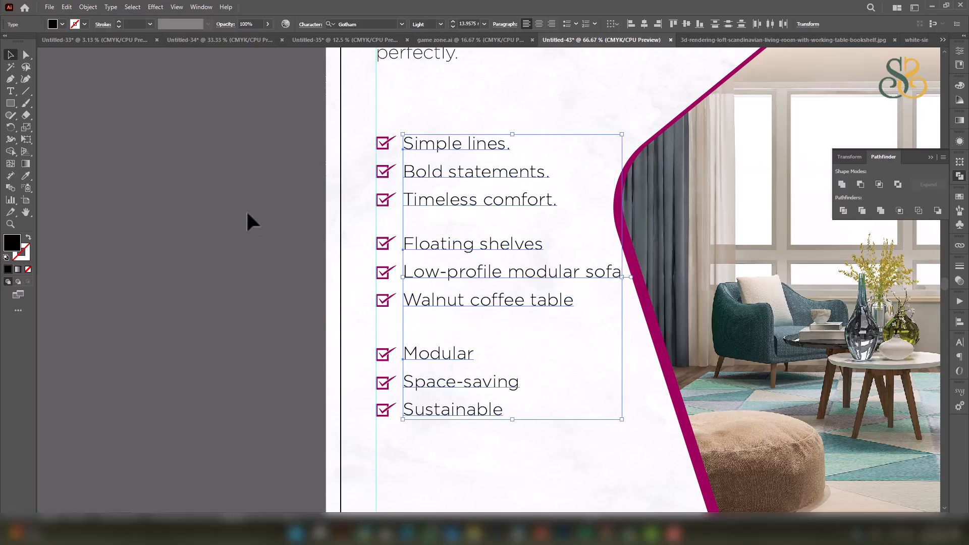
pyautogui.click(229, 207)
pyautogui.scroll(-2, 380, 236)
pyautogui.moveTo(472, 228); pyautogui.dragTo(324, 238)
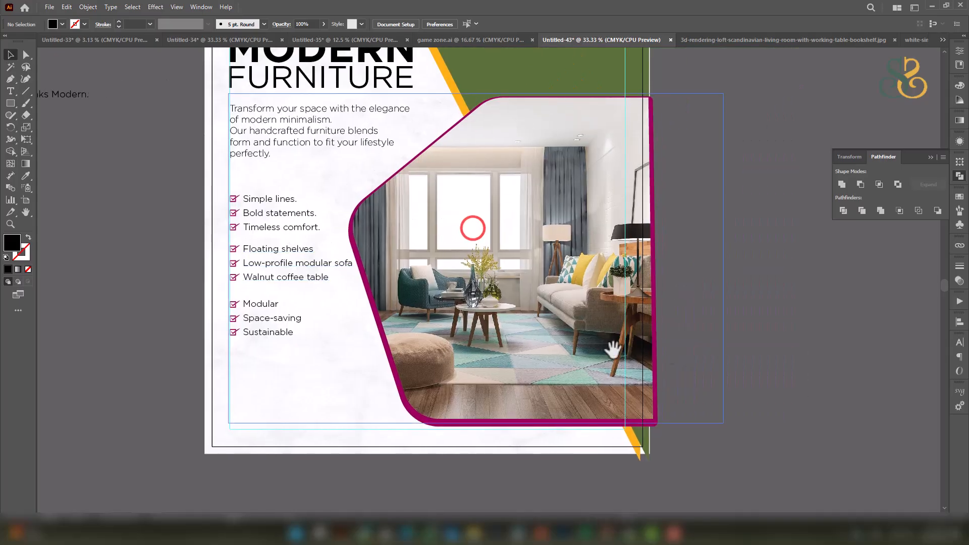
# Draw a 256.5 × 58.5 px black button rectangle below the checklists.
pyautogui.click(794, 366)
pyautogui.moveTo(641, 201); pyautogui.dragTo(669, 266)
pyautogui.moveTo(492, 289); pyautogui.dragTo(653, 261)
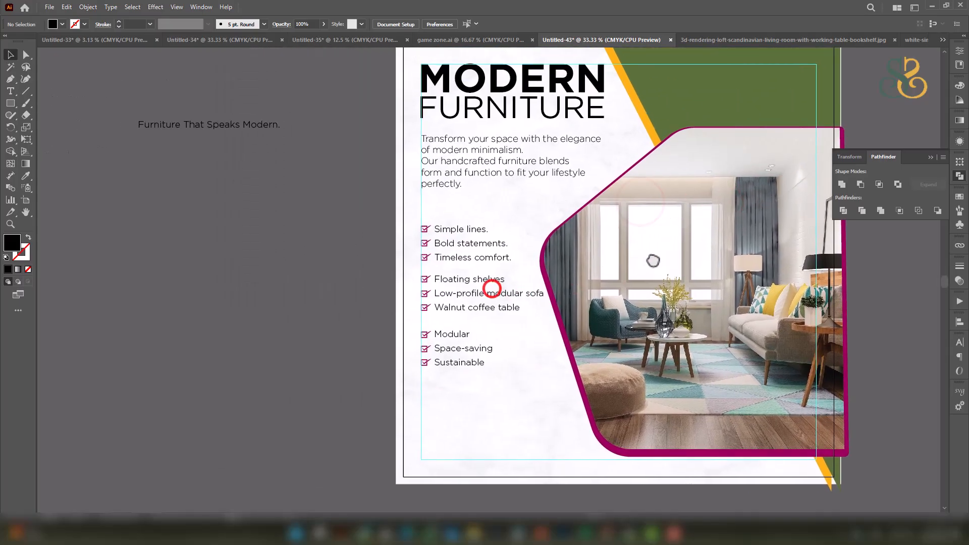
pyautogui.moveTo(294, 171); pyautogui.dragTo(311, 143)
pyautogui.moveTo(560, 333); pyautogui.dragTo(547, 261)
pyautogui.scroll(1, 546, 279)
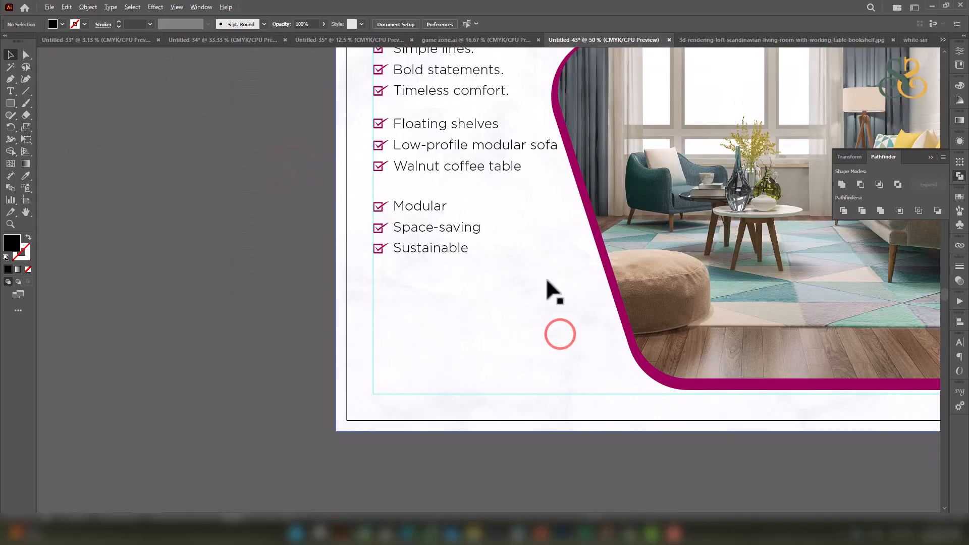
pyautogui.scroll(2, 544, 296)
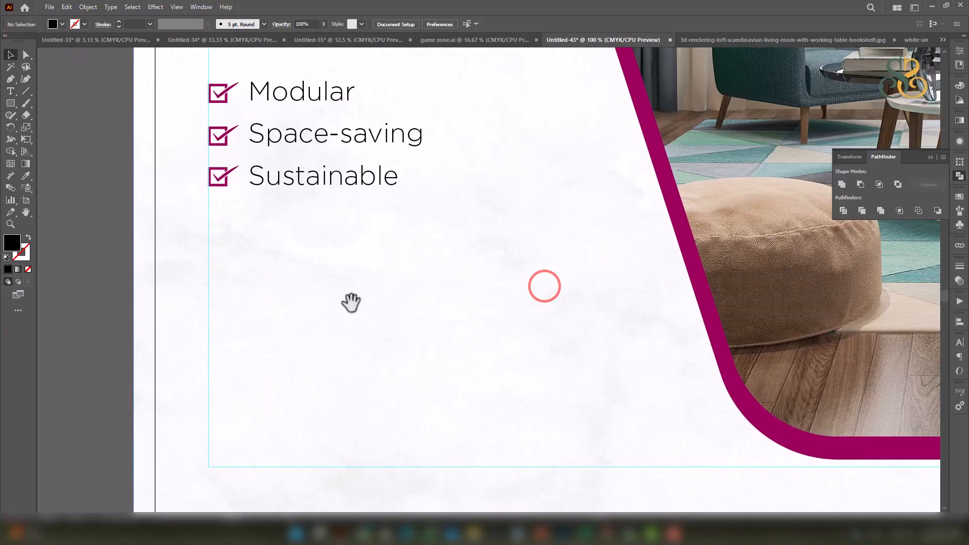
pyautogui.moveTo(350, 305); pyautogui.dragTo(392, 248)
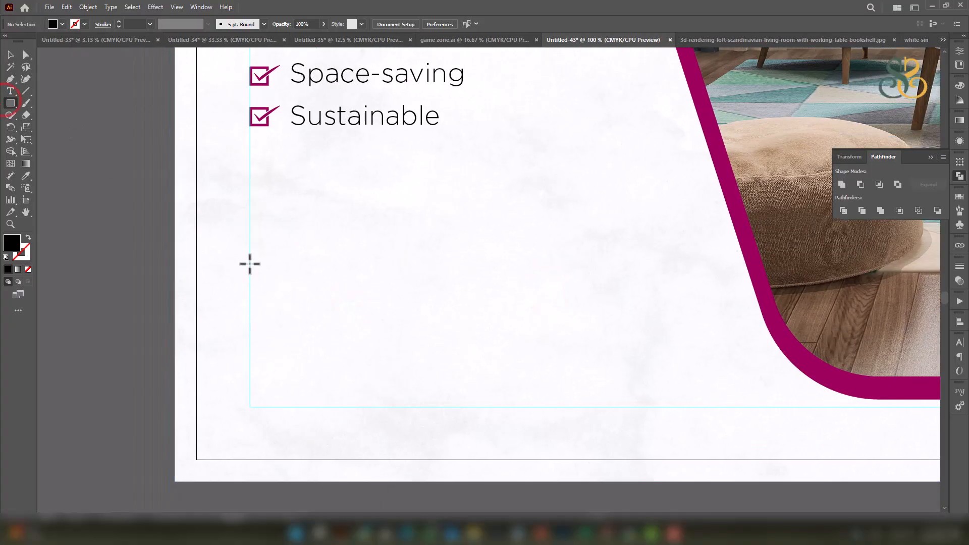
pyautogui.moveTo(249, 263); pyautogui.dragTo(422, 303)
pyautogui.moveTo(287, 263); pyautogui.dragTo(408, 255)
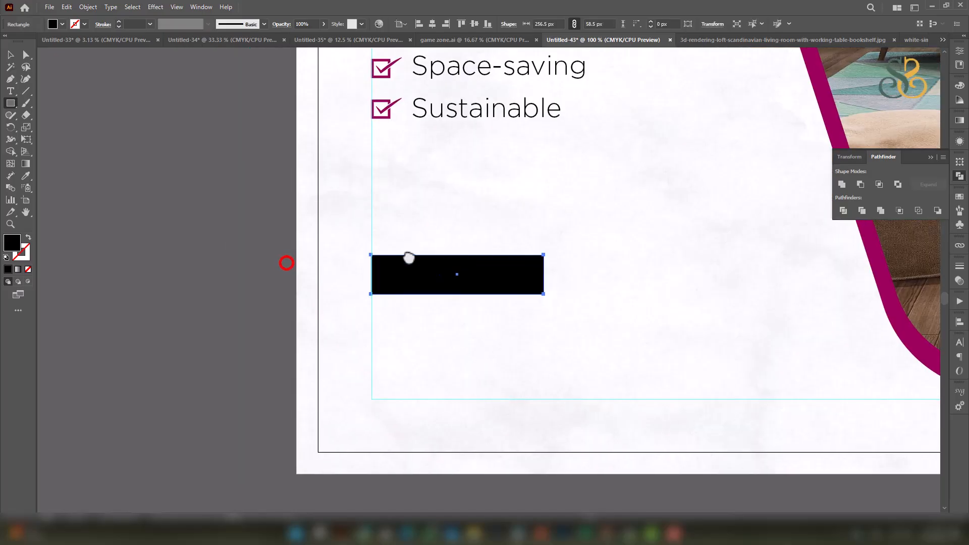
# Type 'Shop Now' in Bold beside the artboard and place a copy on the button.
pyautogui.click(10, 92)
pyautogui.click(197, 292)
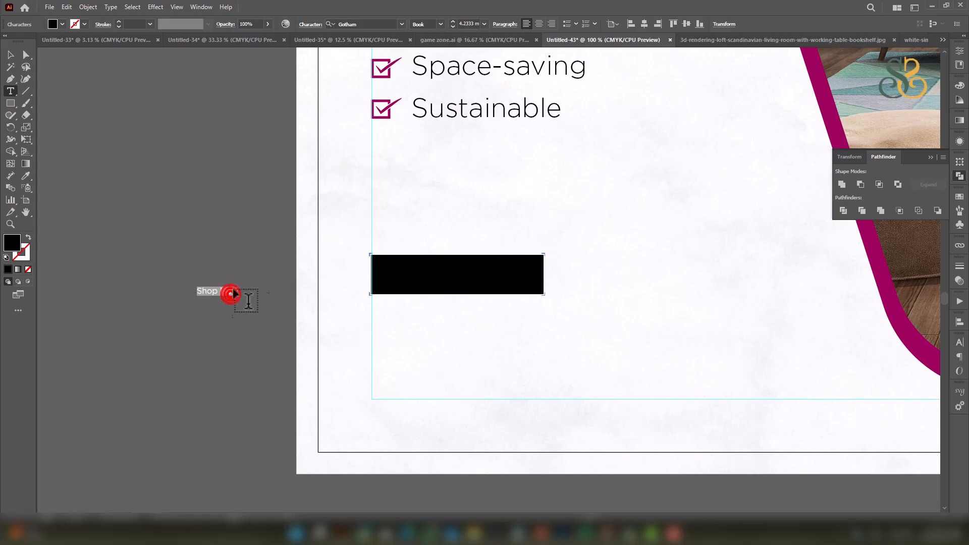
pyautogui.click(440, 24)
pyautogui.click(427, 200)
pyautogui.click(11, 54)
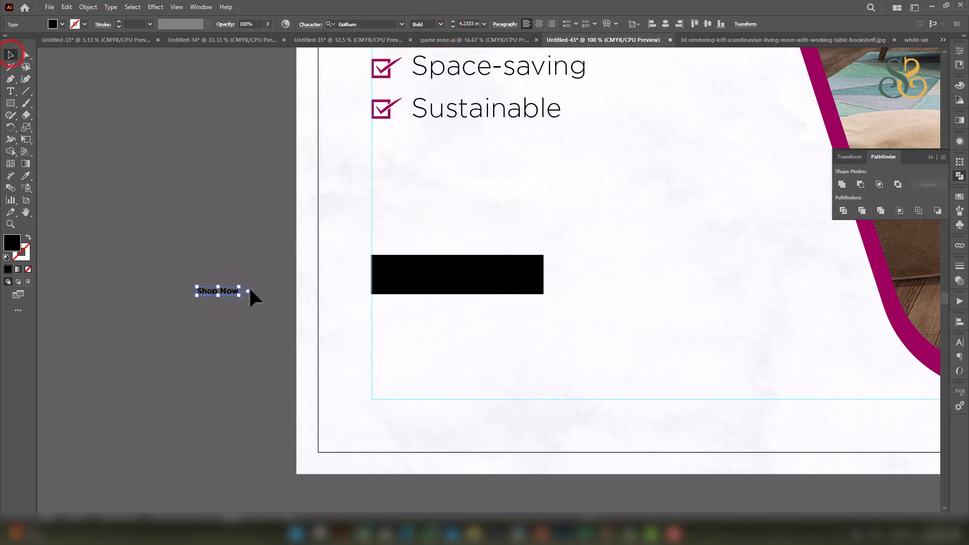
pyautogui.moveTo(242, 293); pyautogui.dragTo(521, 247)
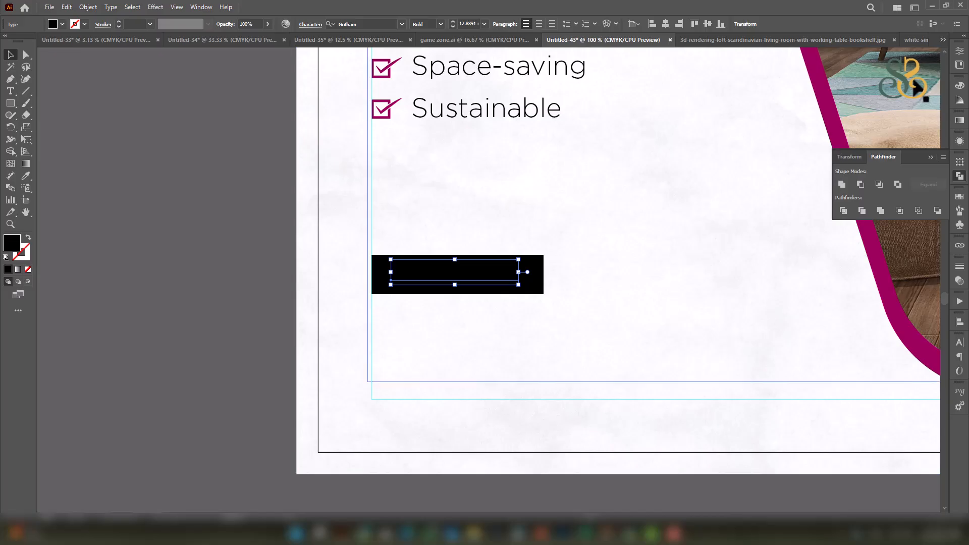
pyautogui.scroll(-3, 529, 267)
pyautogui.moveTo(642, 191); pyautogui.dragTo(464, 349)
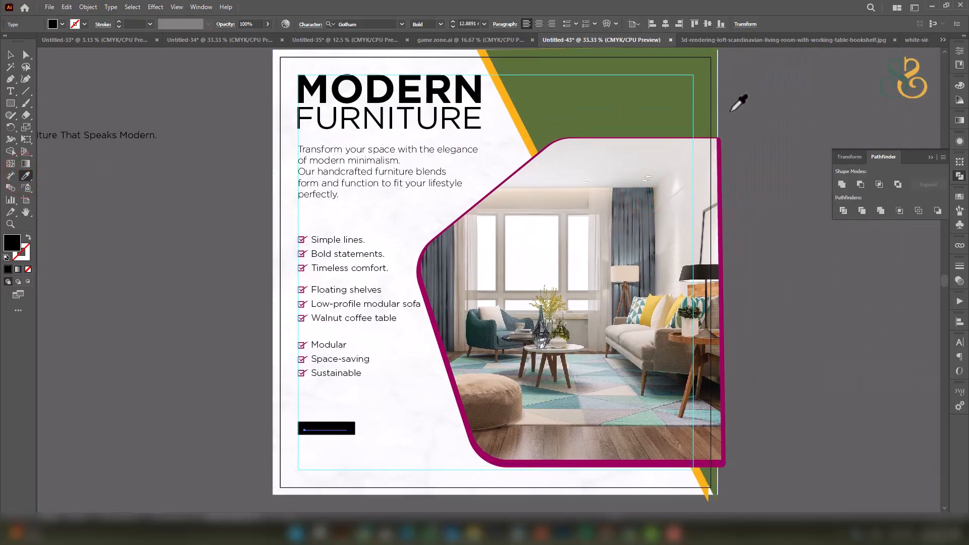
# Set the Shop Now text fill to white.
pyautogui.click(960, 86)
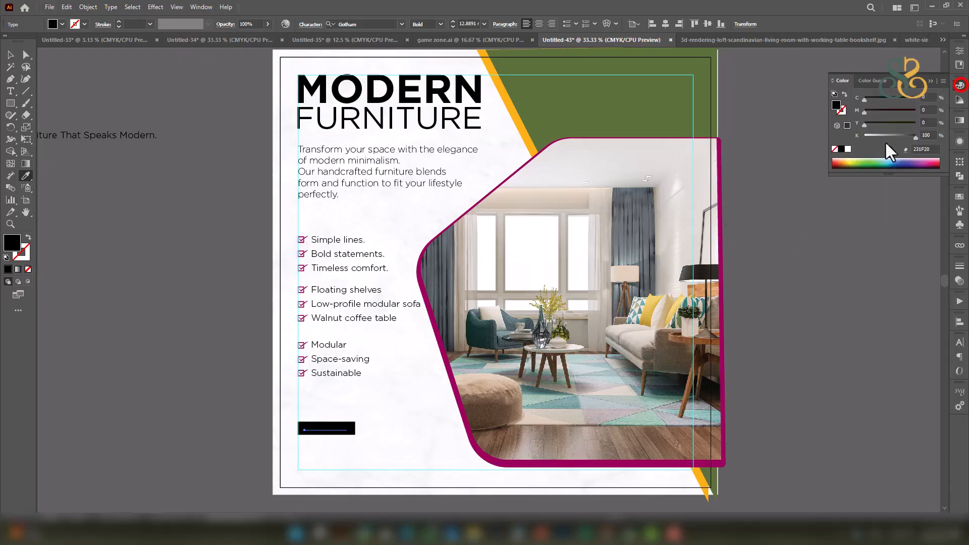
pyautogui.click(847, 149)
pyautogui.press('v')
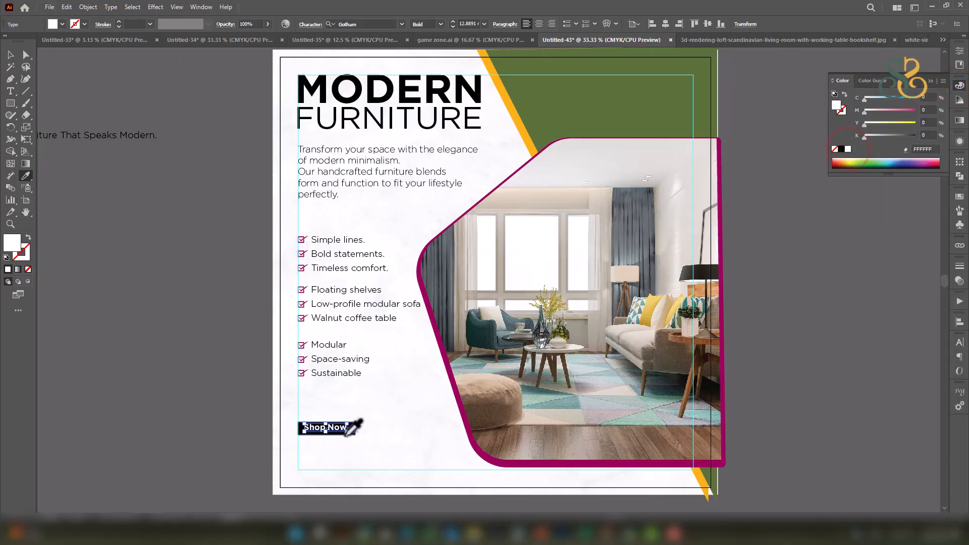
pyautogui.scroll(3, 353, 435)
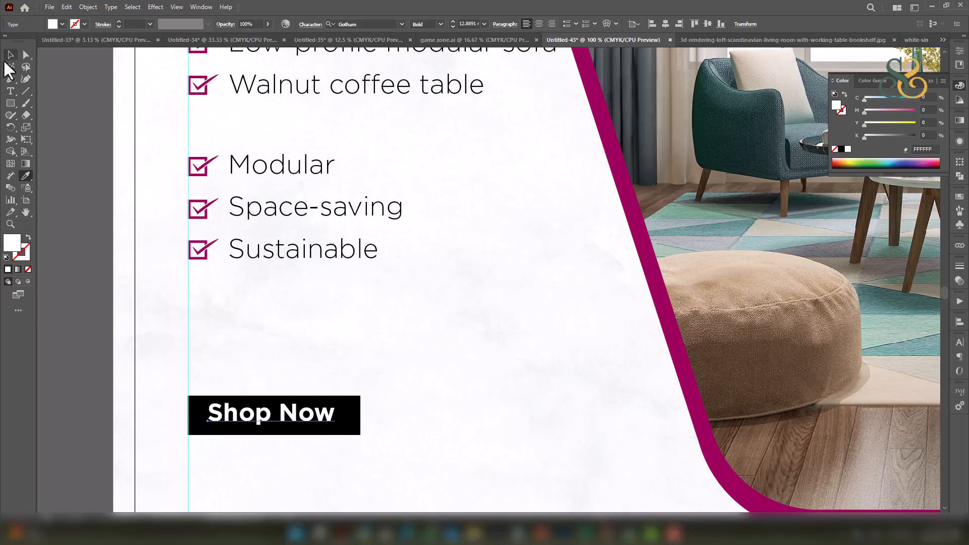
# Fill the button rectangle with the photo border's magenta using the Eyedropper.
pyautogui.click(349, 398)
pyautogui.scroll(-4, 427, 373)
pyautogui.click(30, 174)
pyautogui.click(567, 137)
pyautogui.scroll(2, 408, 386)
pyautogui.scroll(2, 408, 386)
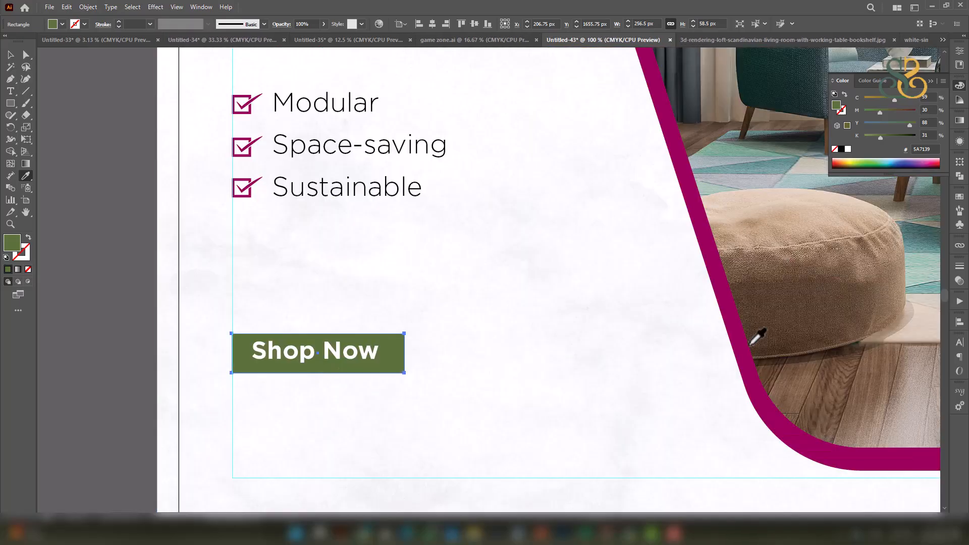
pyautogui.click(737, 337)
# Nudge the Shop Now text to centre it on the button.
pyautogui.click(10, 54)
pyautogui.moveTo(372, 334); pyautogui.dragTo(427, 193)
pyautogui.click(119, 236)
pyautogui.moveTo(354, 208); pyautogui.dragTo(359, 219)
# Select the Floating shelves, Simple lines and Modular checklists.
pyautogui.scroll(-2, 477, 150)
pyautogui.moveTo(489, 136); pyautogui.dragTo(488, 354)
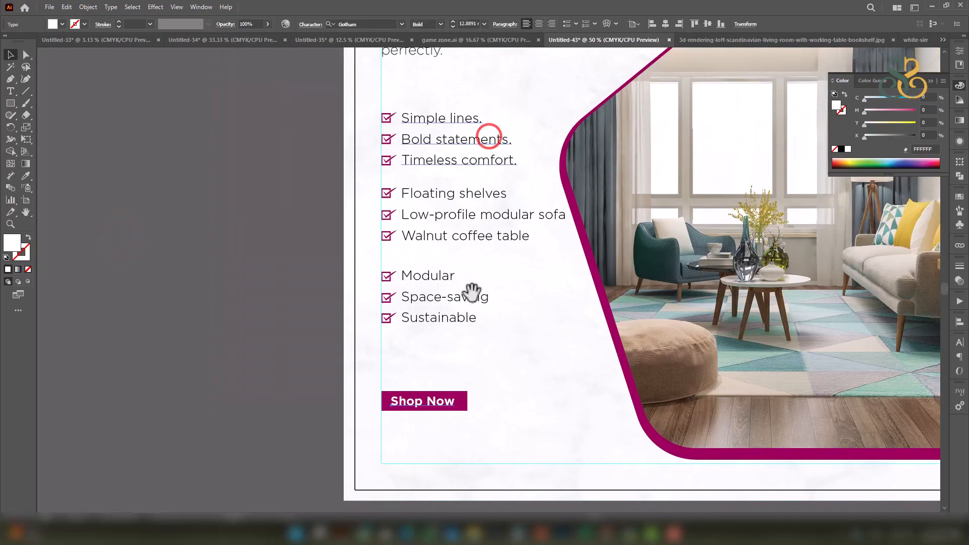
pyautogui.click(472, 234)
pyautogui.keyDown('shift'); pyautogui.click(473, 160); pyautogui.keyUp('shift')
pyautogui.keyDown('shift'); pyautogui.click(465, 299); pyautogui.keyUp('shift')
# Recolour the checklists and the intro paragraph with the background green via the Eyedropper.
pyautogui.moveTo(548, 157); pyautogui.dragTo(412, 315)
pyautogui.click(24, 175)
pyautogui.click(642, 88)
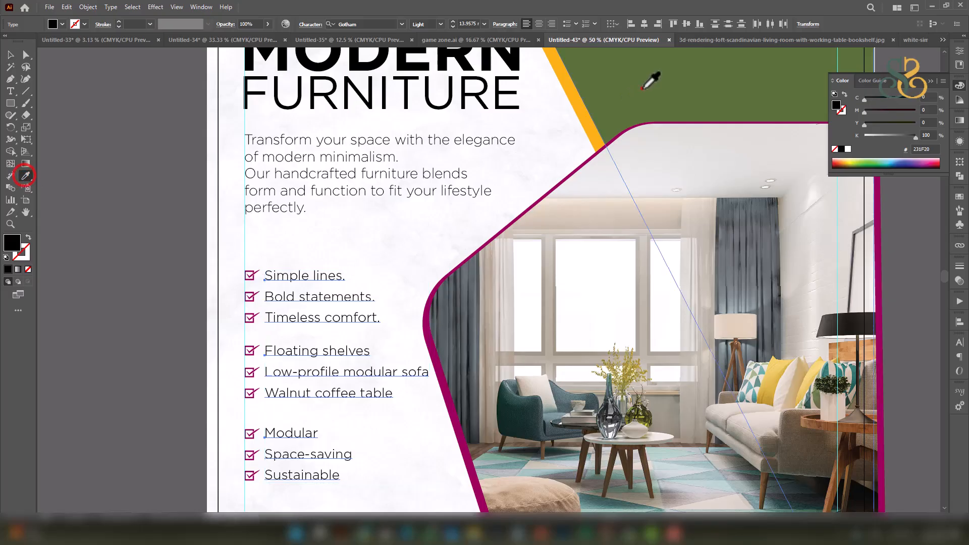
pyautogui.keyDown('ctrl'); pyautogui.click(367, 154); pyautogui.keyUp('ctrl')
pyautogui.click(703, 87)
pyautogui.scroll(-1, 457, 155)
# Make MODERN the background green and FURNITURE the diagonal stripe's orange.
pyautogui.keyDown('ctrl'); pyautogui.click(482, 93); pyautogui.keyUp('ctrl')
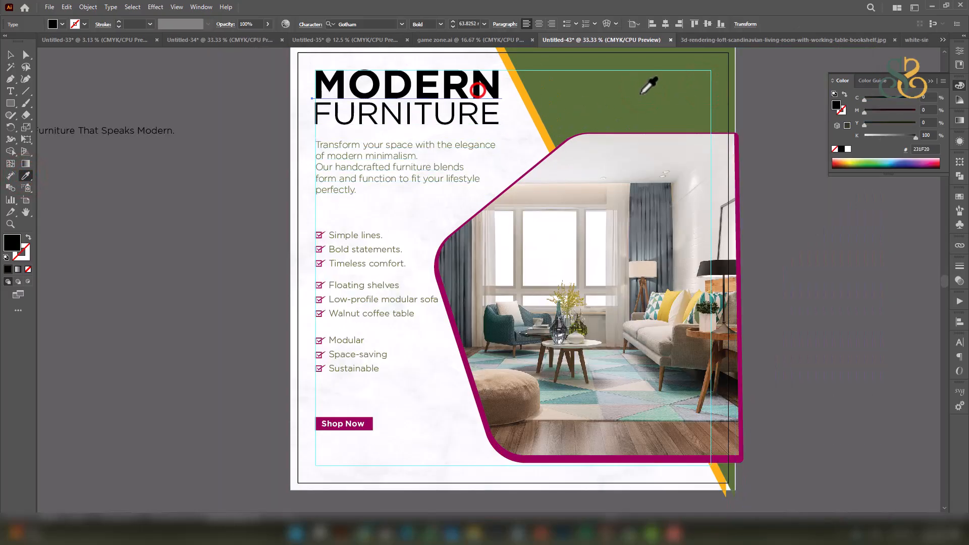
pyautogui.click(639, 92)
pyautogui.keyDown('ctrl'); pyautogui.click(440, 120); pyautogui.keyUp('ctrl')
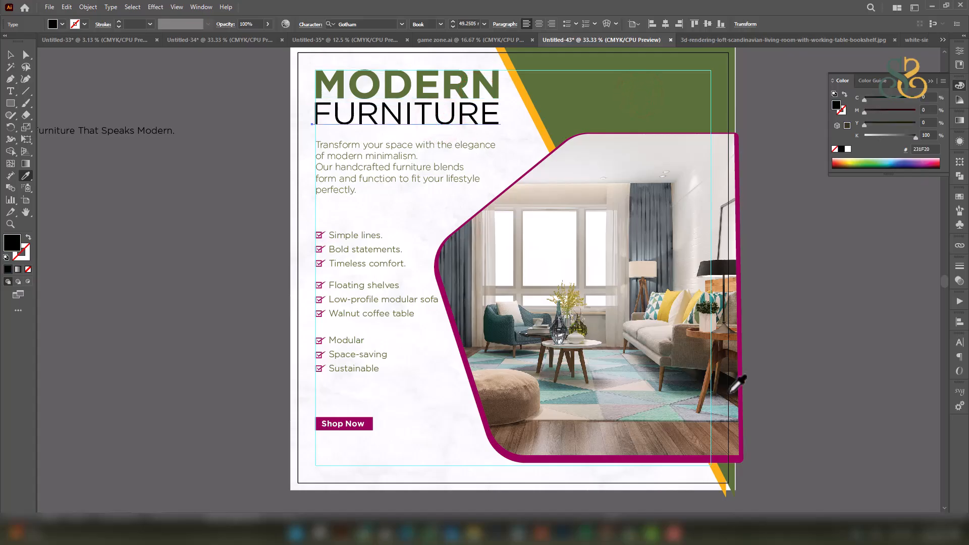
pyautogui.click(528, 107)
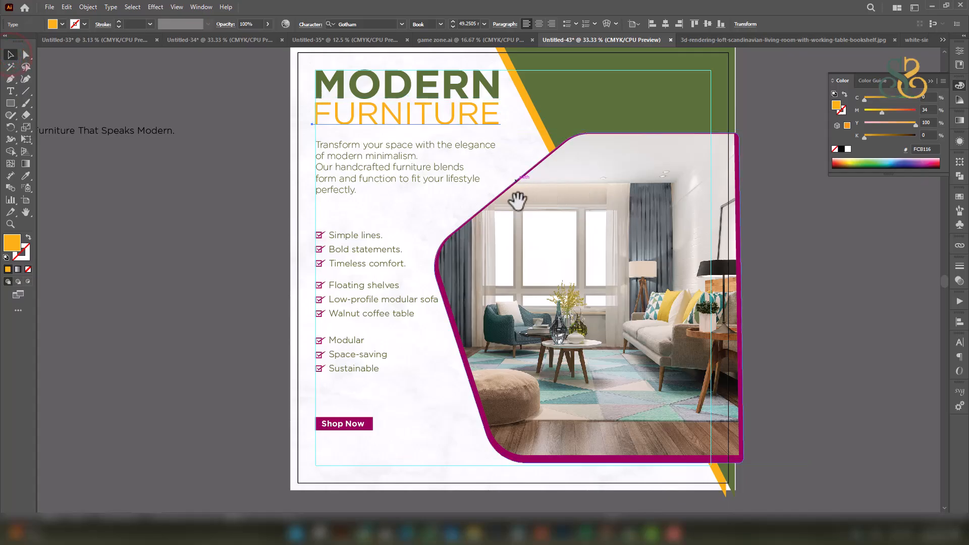
pyautogui.moveTo(516, 200); pyautogui.dragTo(507, 178)
pyautogui.moveTo(361, 399); pyautogui.dragTo(398, 296)
pyautogui.scroll(4, 398, 303)
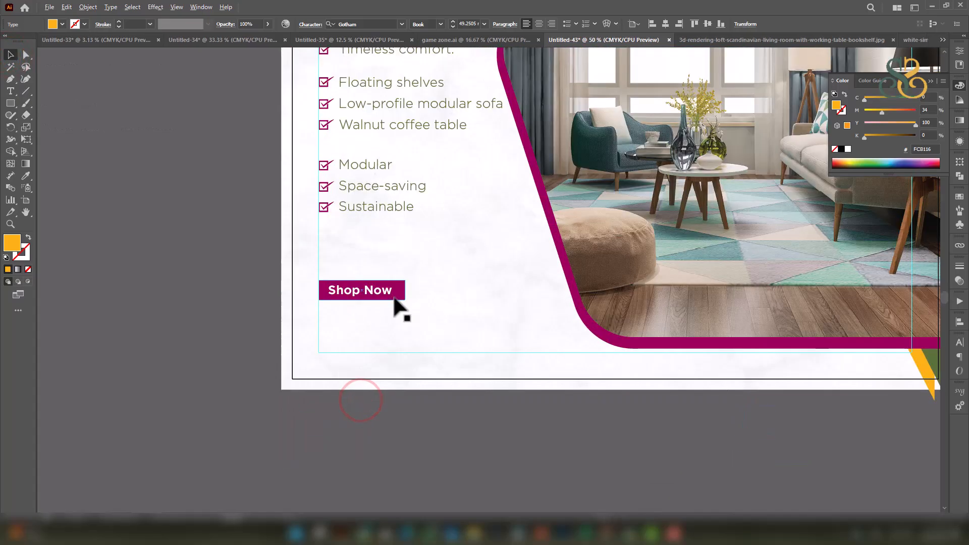
pyautogui.scroll(-4, 419, 282)
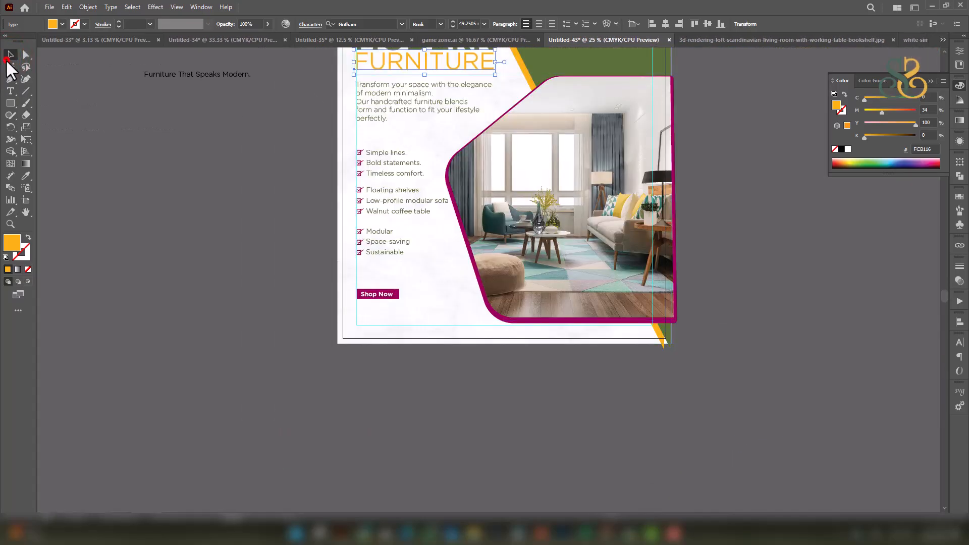
pyautogui.scroll(5, 385, 298)
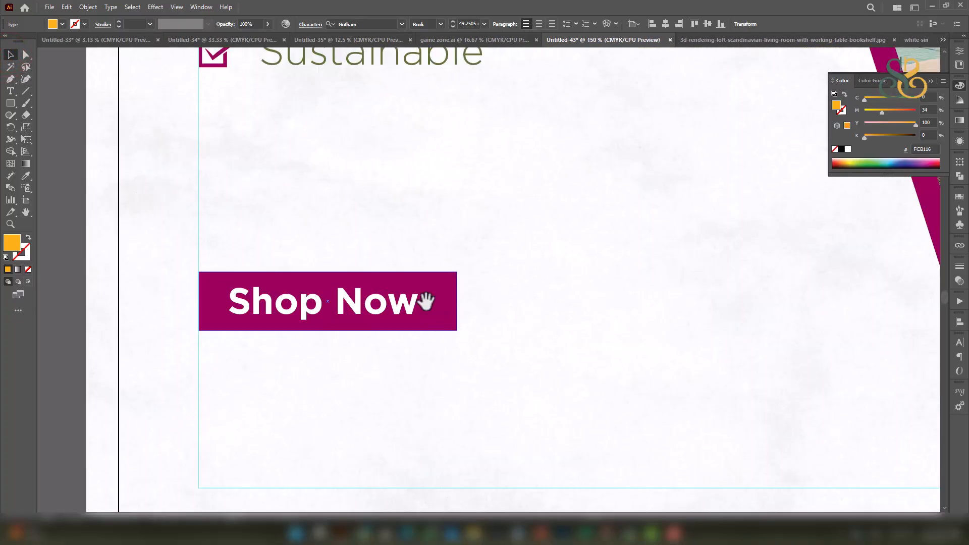
# Duplicate the Shop Now text below the button and colour it magenta.
pyautogui.moveTo(406, 248); pyautogui.dragTo(396, 319)
pyautogui.tripleClick(396, 318)
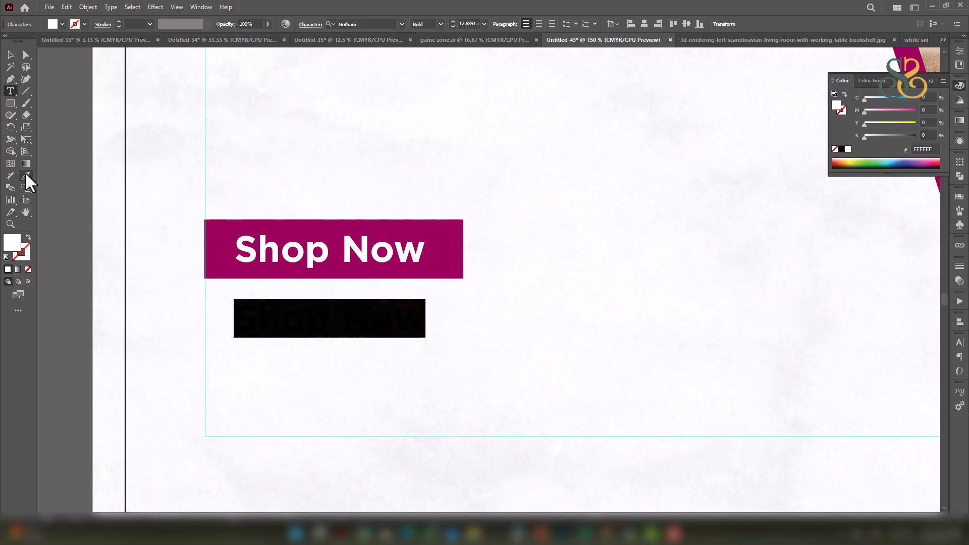
pyautogui.click(217, 229)
pyautogui.click(9, 53)
pyautogui.doubleClick(313, 330)
pyautogui.tripleClick(313, 330)
pyautogui.write('wwwO')
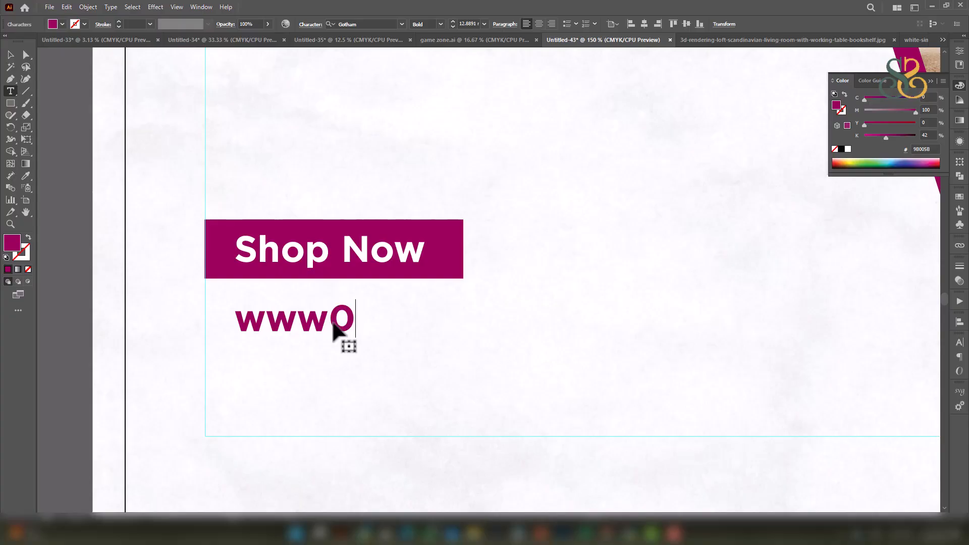
pyautogui.press('BackSpace')
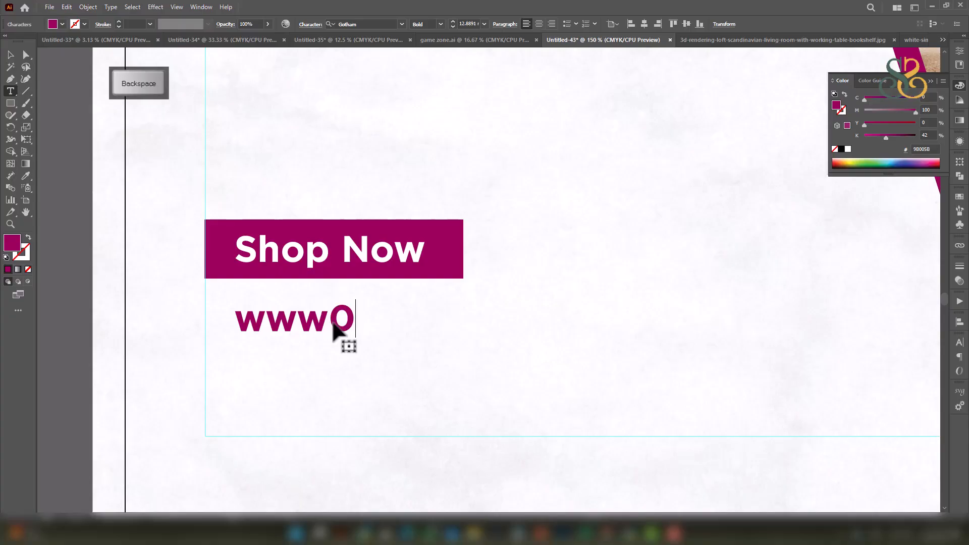
pyautogui.write('w.modern')
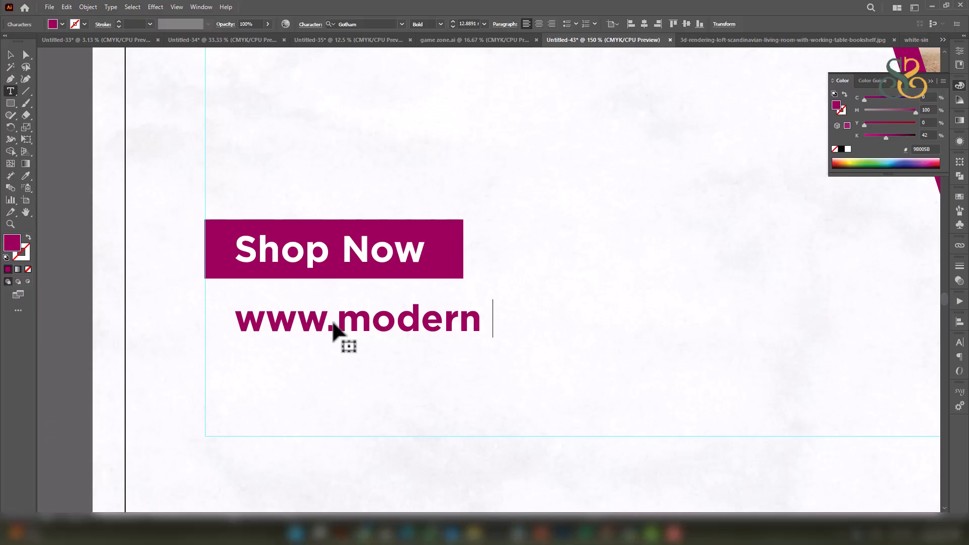
pyautogui.press('BackSpace')
pyautogui.write('fu')
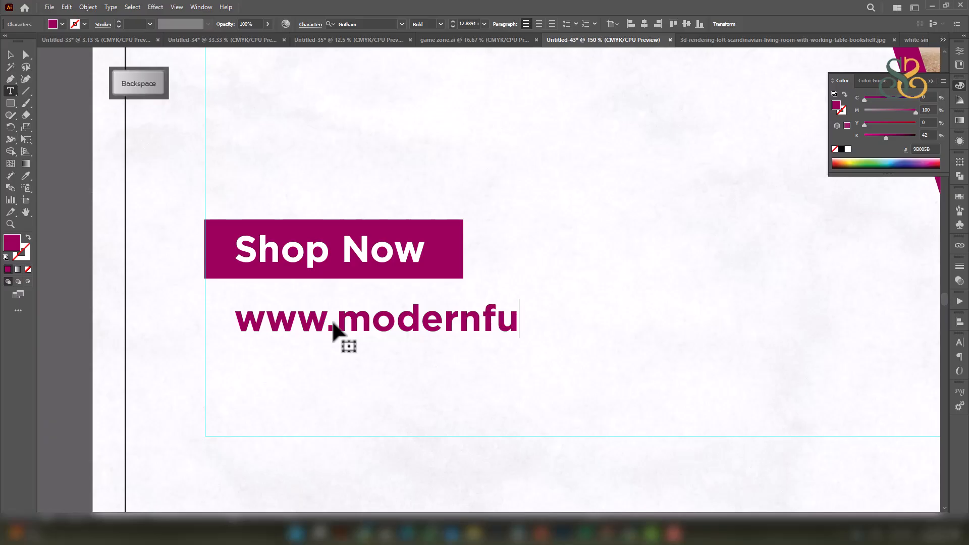
pyautogui.write('rniture')
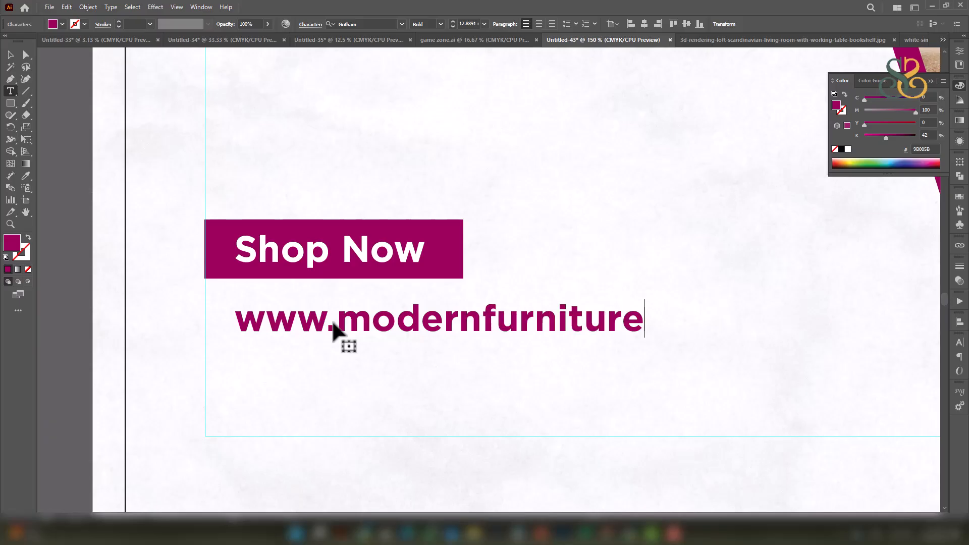
pyautogui.tripleClick(330, 333)
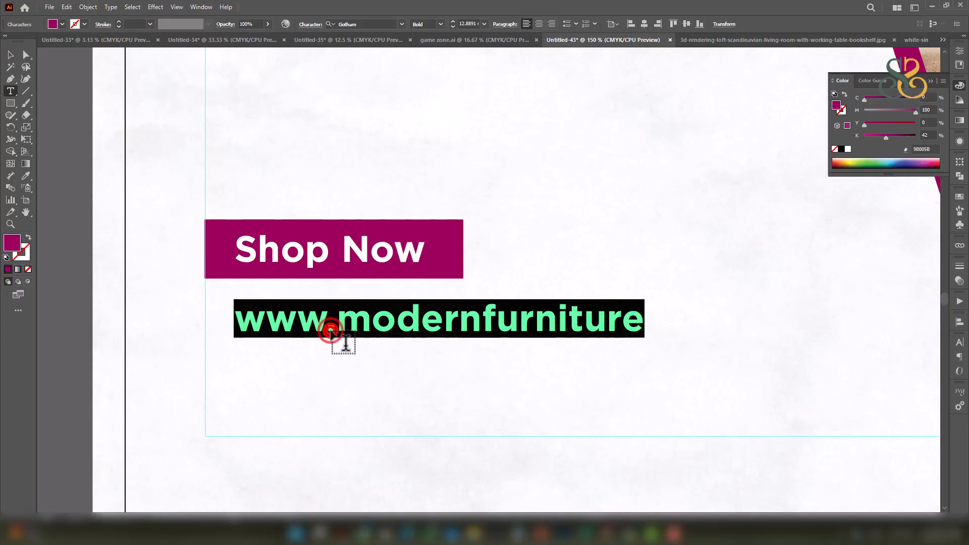
pyautogui.click(440, 24)
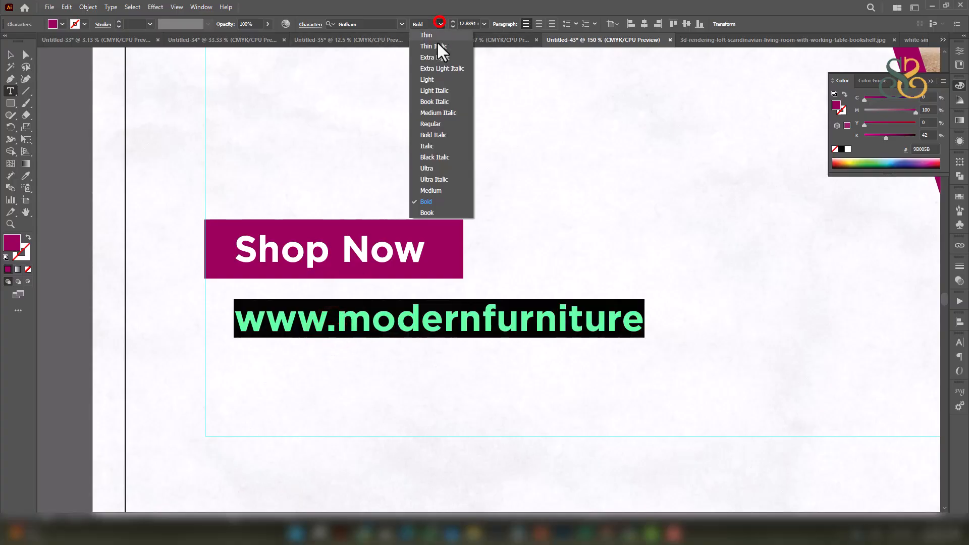
pyautogui.click(428, 212)
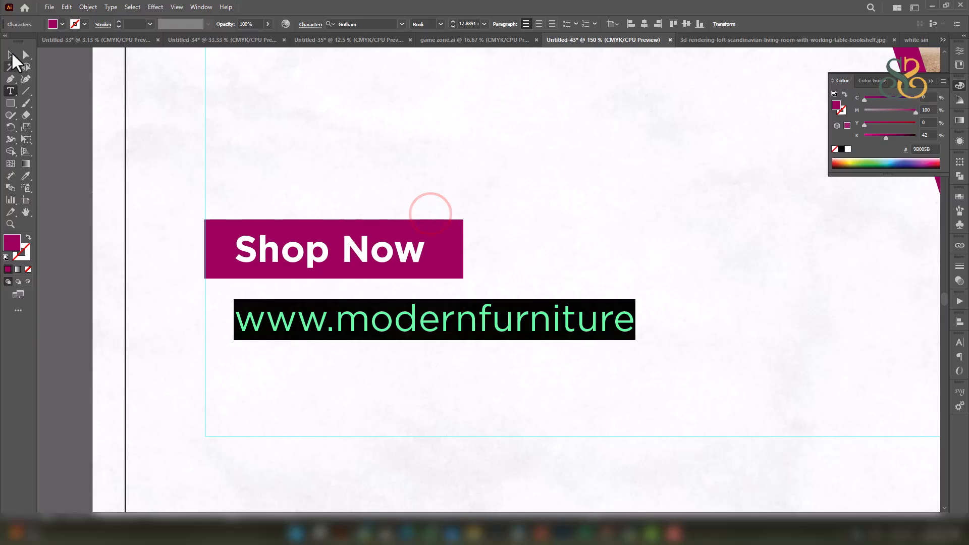
# Place a copy of the address line beneath it and replace it with the contact phone number.
pyautogui.click(11, 54)
pyautogui.moveTo(342, 321); pyautogui.dragTo(318, 353)
pyautogui.tripleClick(318, 353)
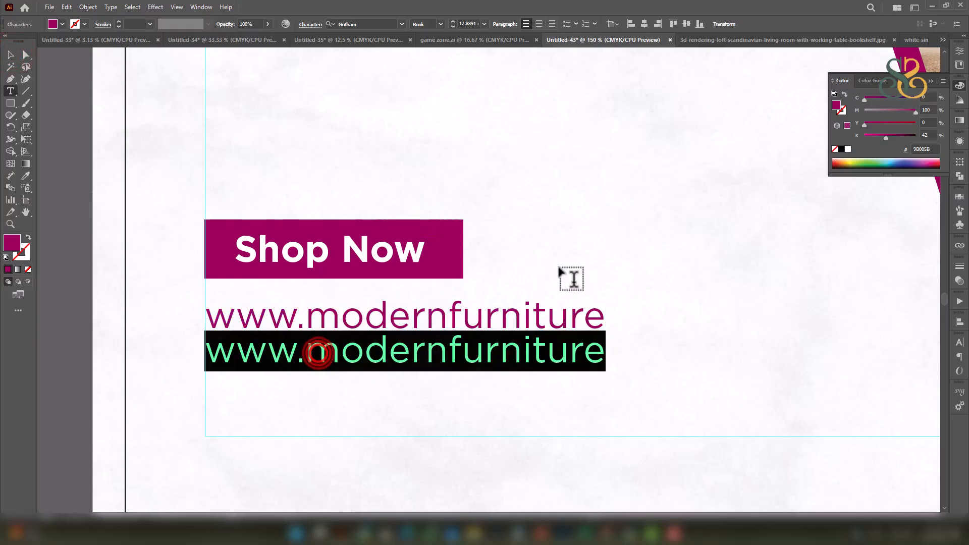
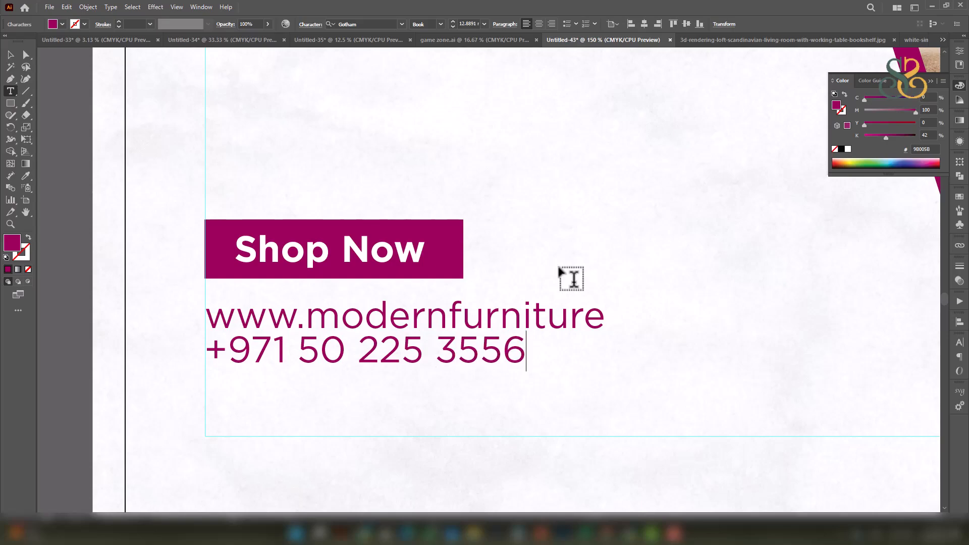
# Set the phone number line in Bold.
pyautogui.tripleClick(413, 358)
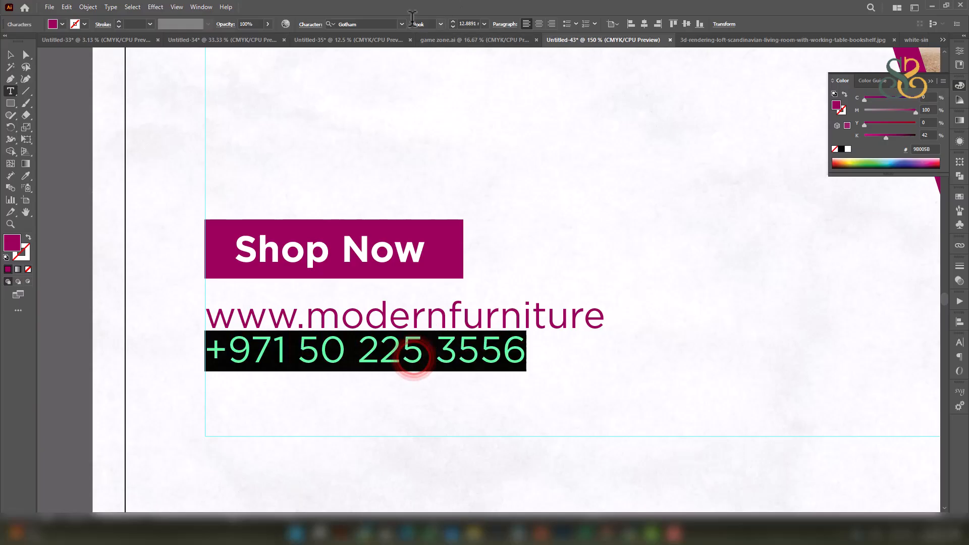
pyautogui.click(439, 23)
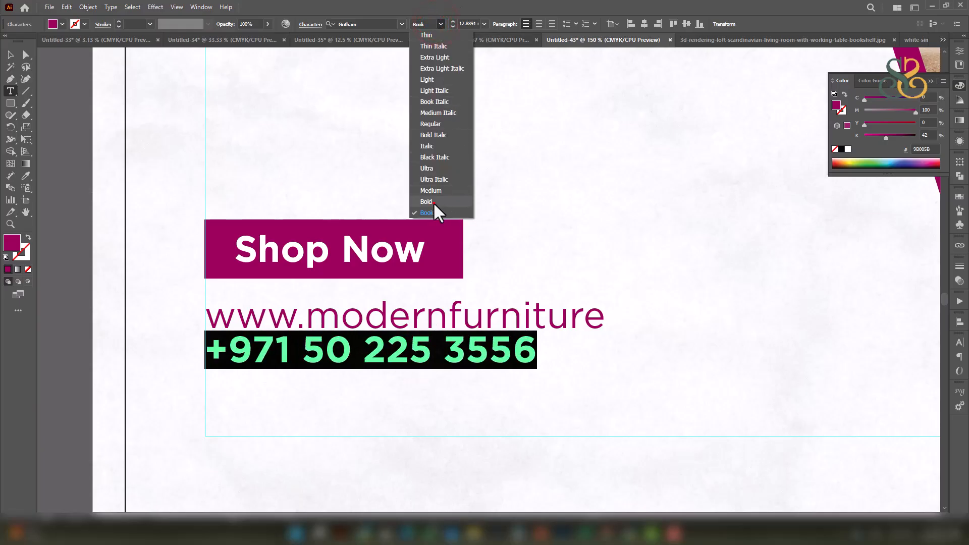
pyautogui.click(434, 203)
pyautogui.click(493, 367)
pyautogui.click(11, 54)
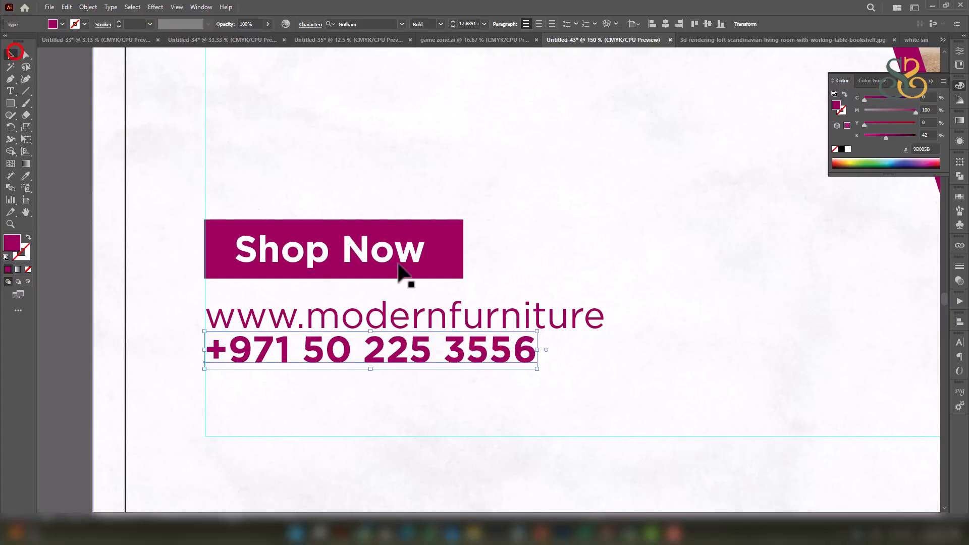
# Enlarge the phone number, then move the Shop Now and contact block lower and scale it up.
pyautogui.moveTo(537, 369); pyautogui.dragTo(608, 415)
pyautogui.scroll(-5, 521, 340)
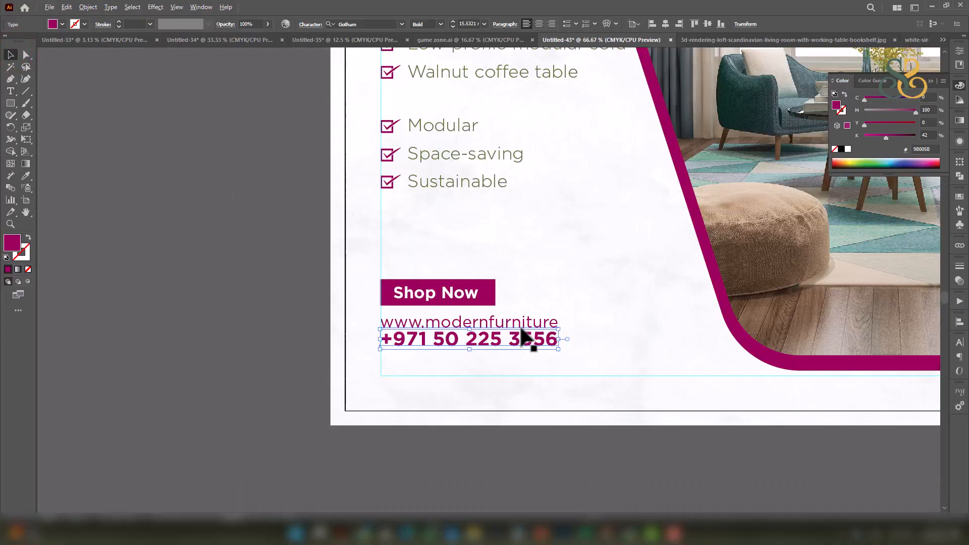
pyautogui.scroll(5, 521, 340)
pyautogui.keyDown('shift'); pyautogui.click(518, 302); pyautogui.keyUp('shift')
pyautogui.keyDown('shift'); pyautogui.click(448, 249); pyautogui.keyUp('shift')
pyautogui.moveTo(433, 236); pyautogui.dragTo(431, 303)
pyautogui.scroll(-5, 523, 293)
pyautogui.moveTo(543, 285); pyautogui.dragTo(595, 261)
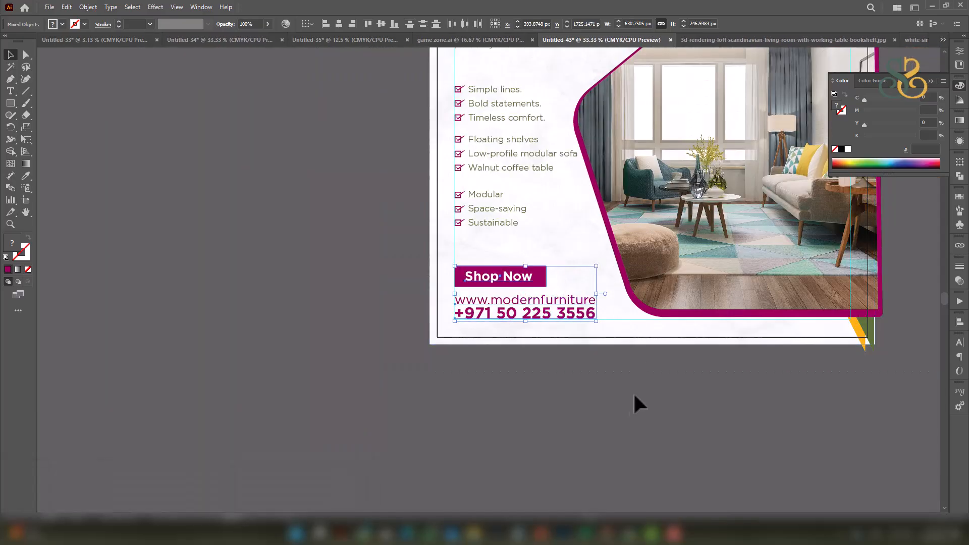
pyautogui.moveTo(603, 399); pyautogui.dragTo(479, 404)
# Duplicate the Shop Now rectangle to its right and narrow it to about 217.5 px.
pyautogui.click(500, 403)
pyautogui.click(417, 276)
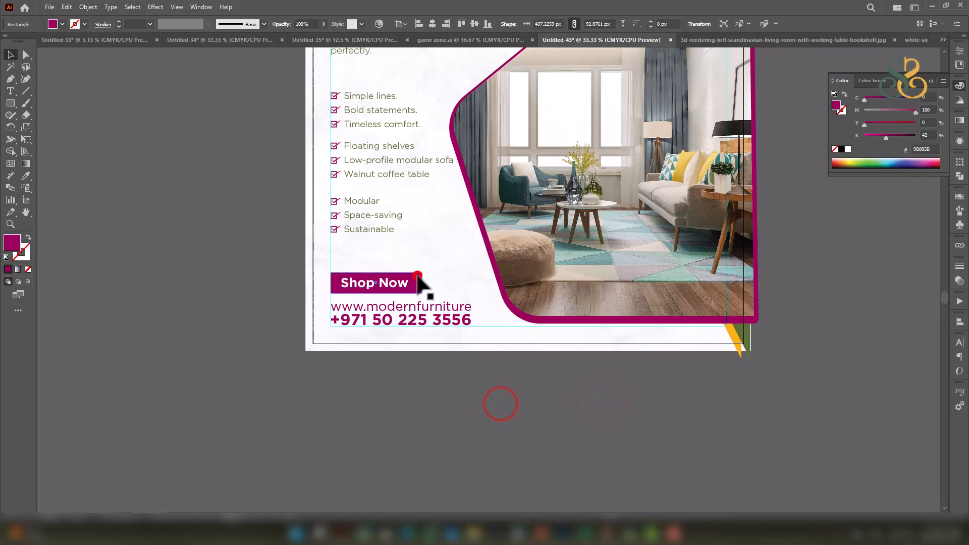
pyautogui.click(443, 371)
pyautogui.scroll(1, 432, 328)
pyautogui.scroll(3, 424, 313)
pyautogui.moveTo(365, 243); pyautogui.dragTo(640, 245)
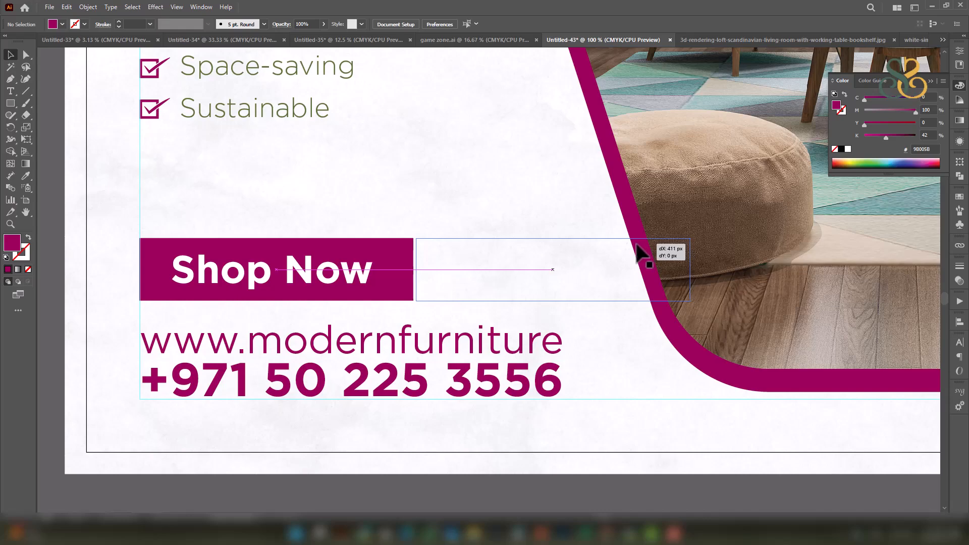
pyautogui.moveTo(730, 284); pyautogui.dragTo(564, 293)
# Fill the new box with the stripe's orange using the Eyedropper.
pyautogui.scroll(-5, 575, 292)
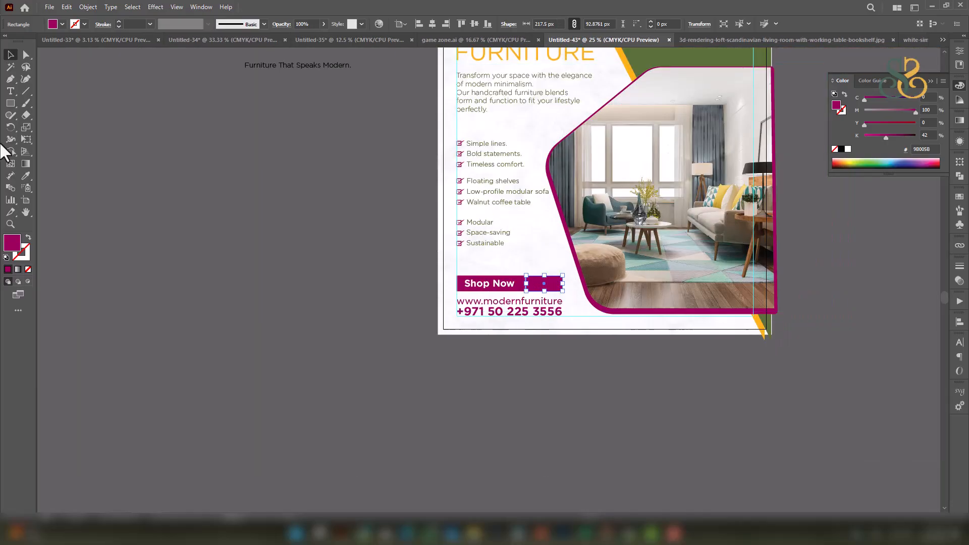
pyautogui.click(26, 176)
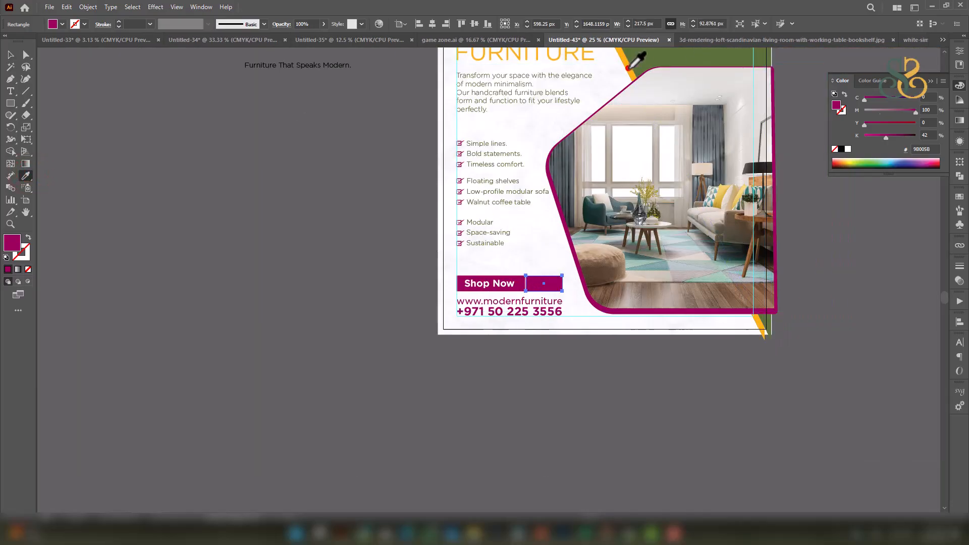
pyautogui.click(628, 67)
pyautogui.click(269, 309)
# Copy the tagline to the right of the poster.
pyautogui.moveTo(607, 289); pyautogui.dragTo(462, 389)
pyautogui.moveTo(671, 197); pyautogui.dragTo(664, 233)
pyautogui.moveTo(153, 200); pyautogui.dragTo(432, 188)
# Cut a copy of the tagline down to just 'Furniture' and make it bold.
pyautogui.scroll(3, 679, 171)
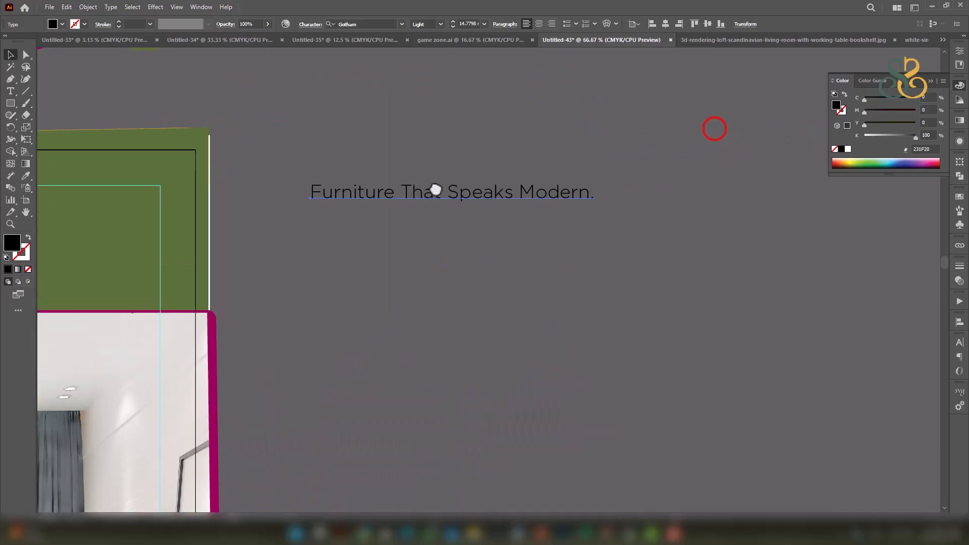
pyautogui.scroll(1, 432, 188)
pyautogui.moveTo(490, 204); pyautogui.dragTo(519, 210)
pyautogui.tripleClick(447, 210)
pyautogui.moveTo(397, 204); pyautogui.dragTo(747, 208)
pyautogui.press('Delete')
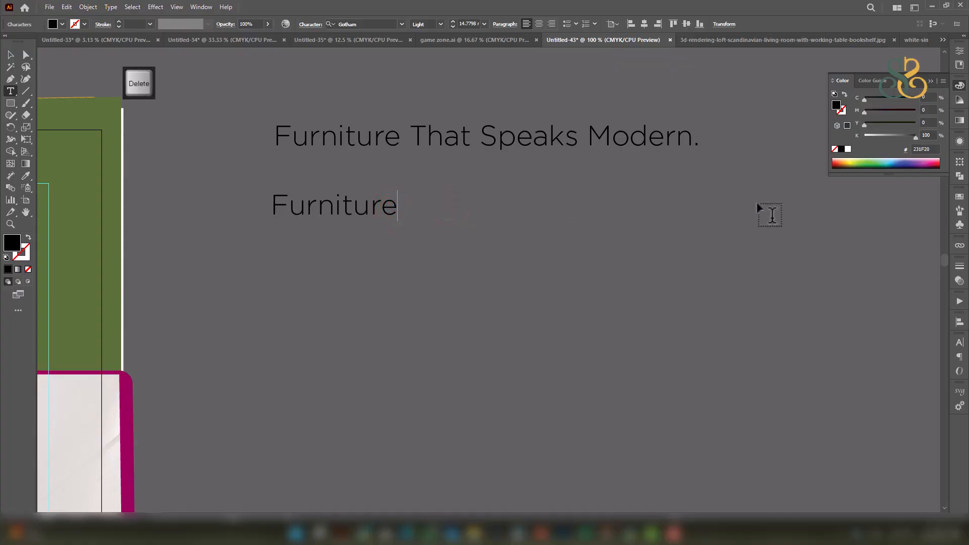
pyautogui.doubleClick(362, 206)
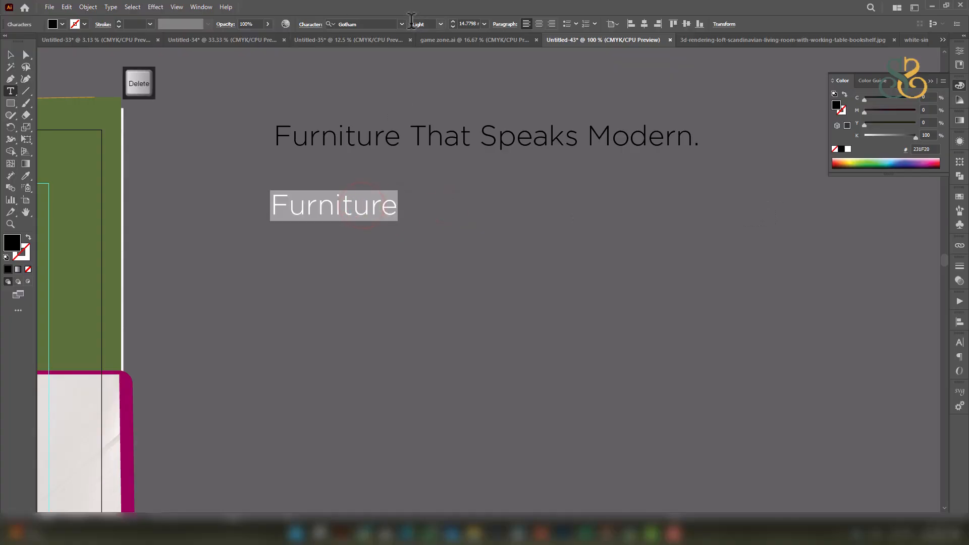
pyautogui.click(440, 24)
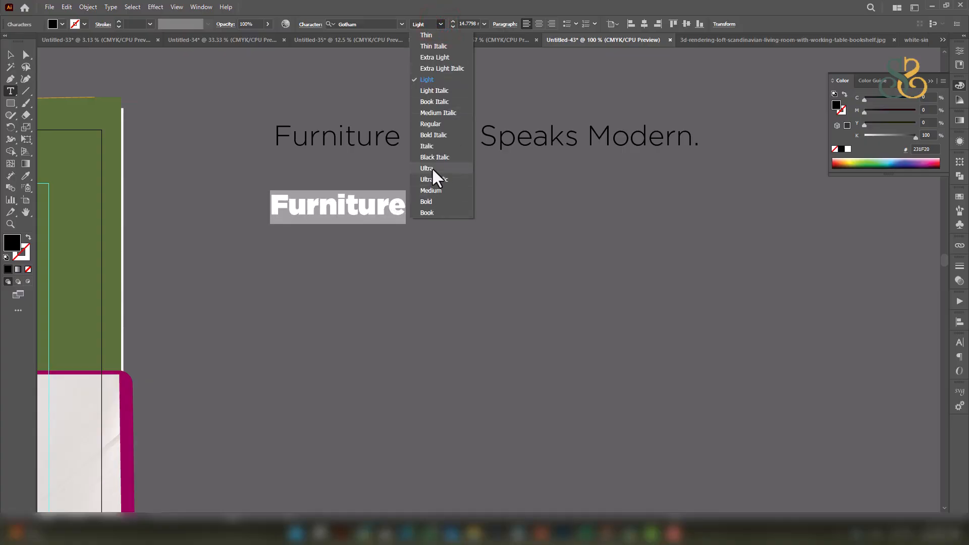
pyautogui.click(432, 200)
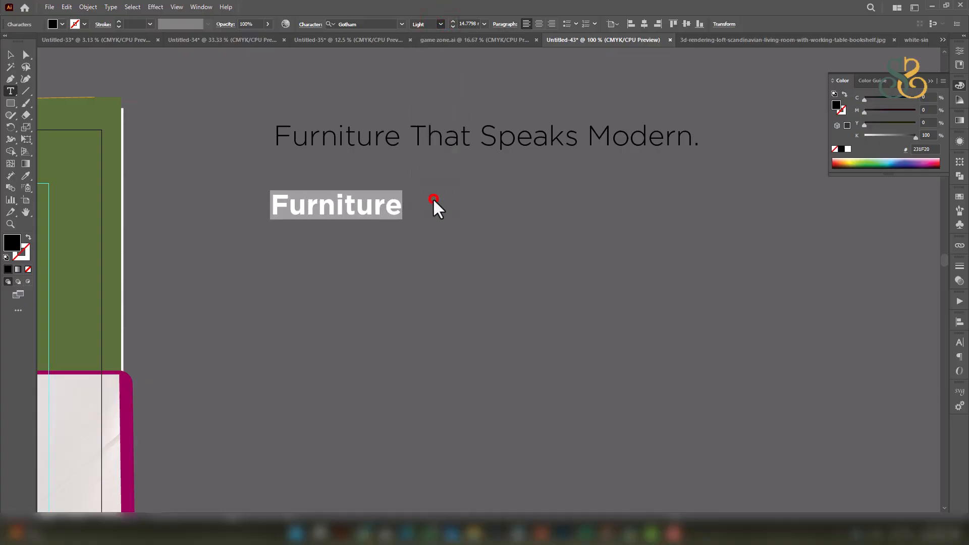
pyautogui.click(380, 205)
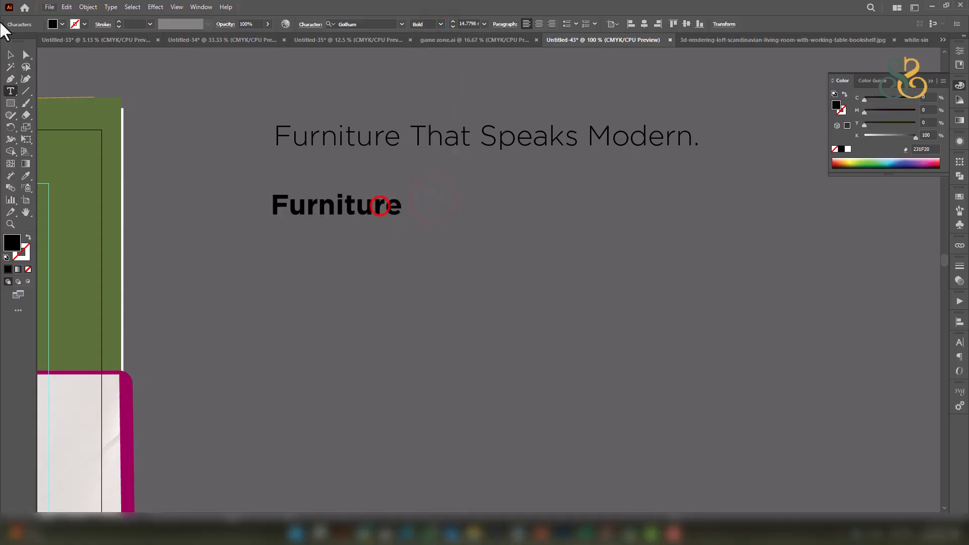
# Add a 'That Speaks' line below Furniture, scaled to Furniture's width.
pyautogui.tripleClick(499, 136)
pyautogui.moveTo(409, 135); pyautogui.dragTo(580, 132)
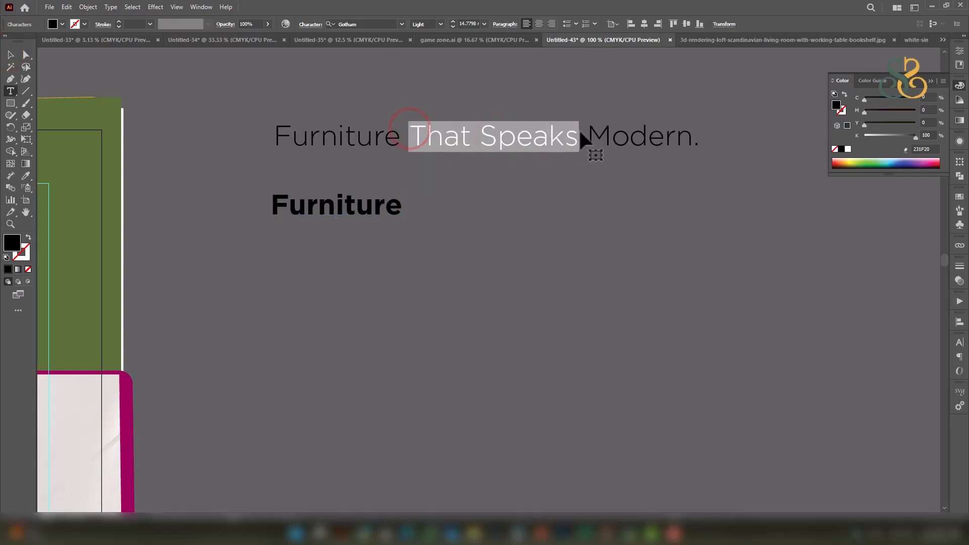
pyautogui.hotkey('ctrl', 'c')
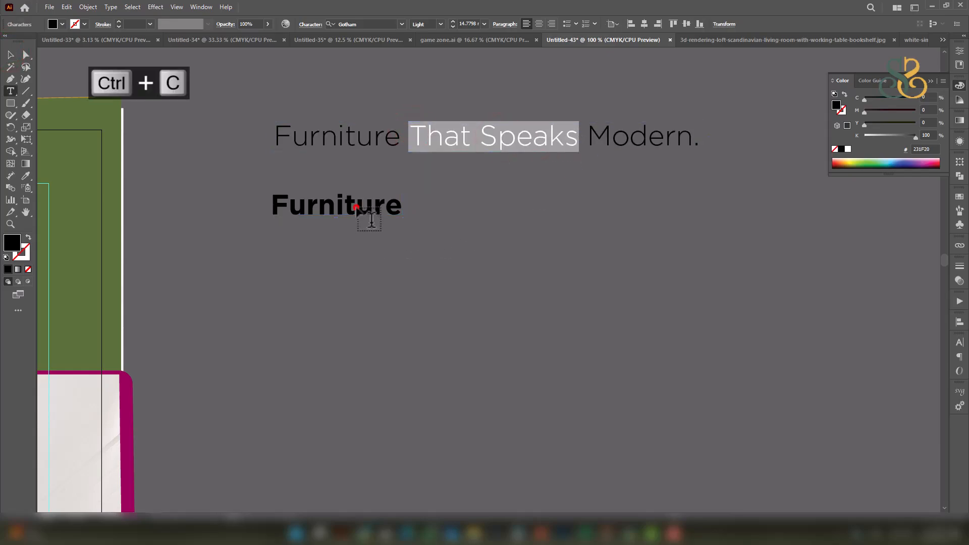
pyautogui.doubleClick(355, 207)
pyautogui.click(10, 55)
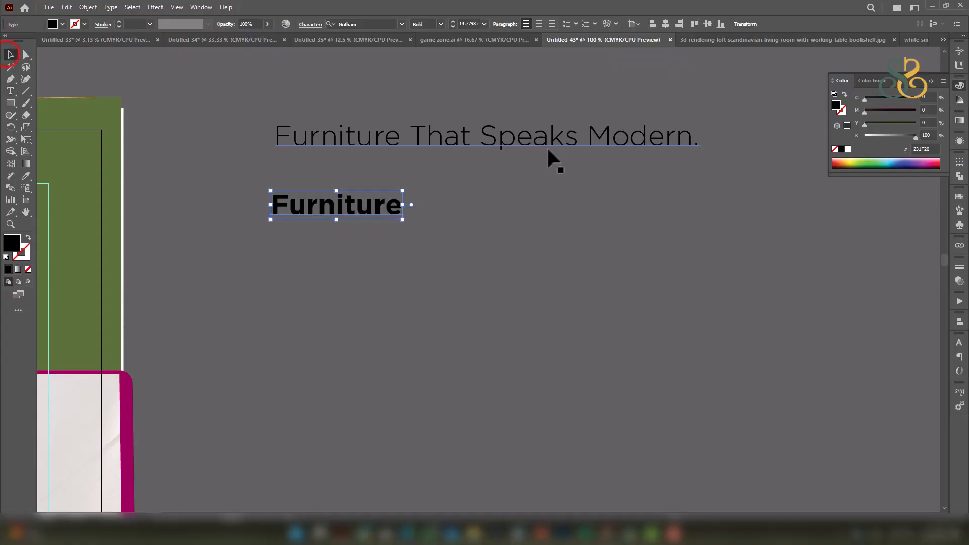
pyautogui.moveTo(397, 213); pyautogui.dragTo(383, 226)
pyautogui.doubleClick(384, 226)
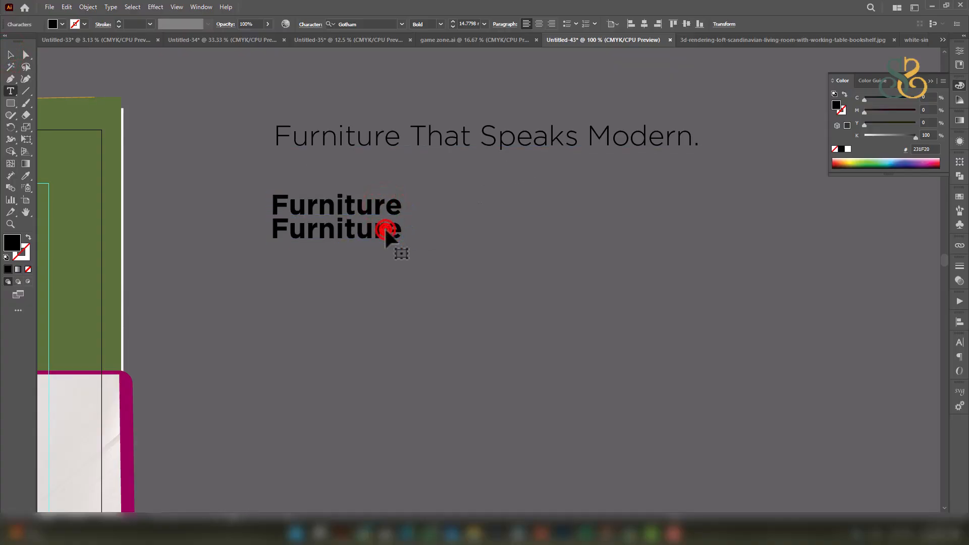
pyautogui.hotkey('ctrl', 'v')
pyautogui.click(11, 54)
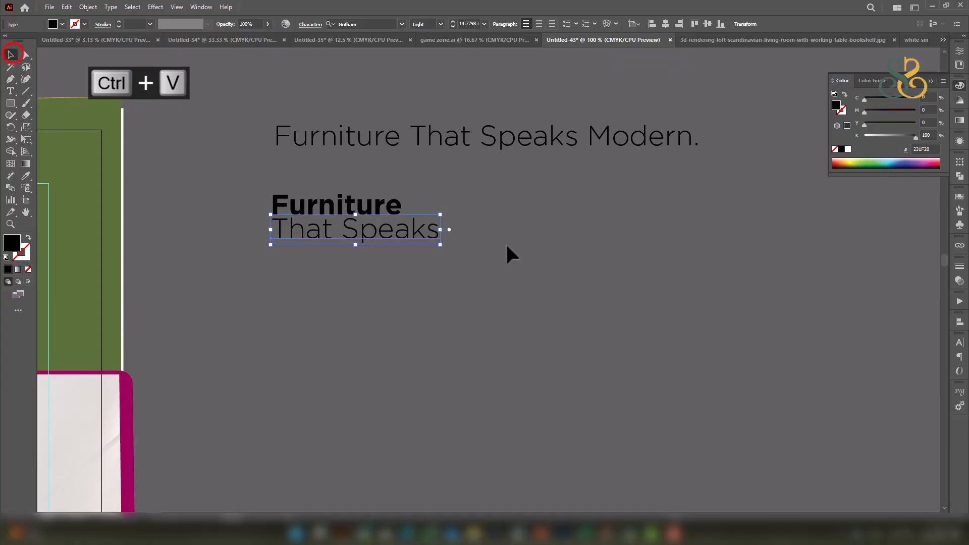
pyautogui.moveTo(444, 231); pyautogui.dragTo(402, 234)
# Trim the original tagline to a bold 'Modern.' and place it beneath That Speaks.
pyautogui.click(528, 214)
pyautogui.moveTo(600, 128); pyautogui.dragTo(598, 145)
pyautogui.hotkey('ctrl', 'z')
pyautogui.hotkey('ctrl', 'z')
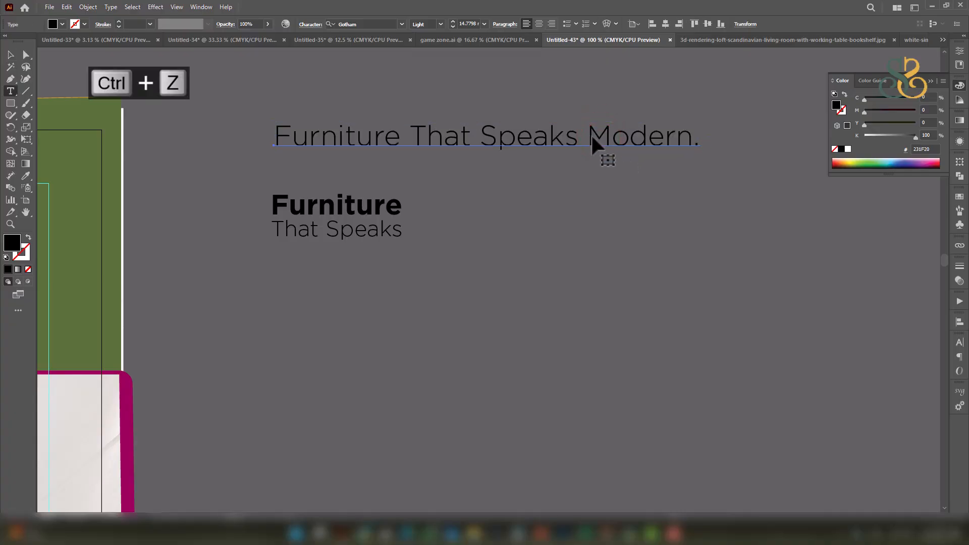
pyautogui.hotkey('shift', 'Left')
pyautogui.press('BackSpace')
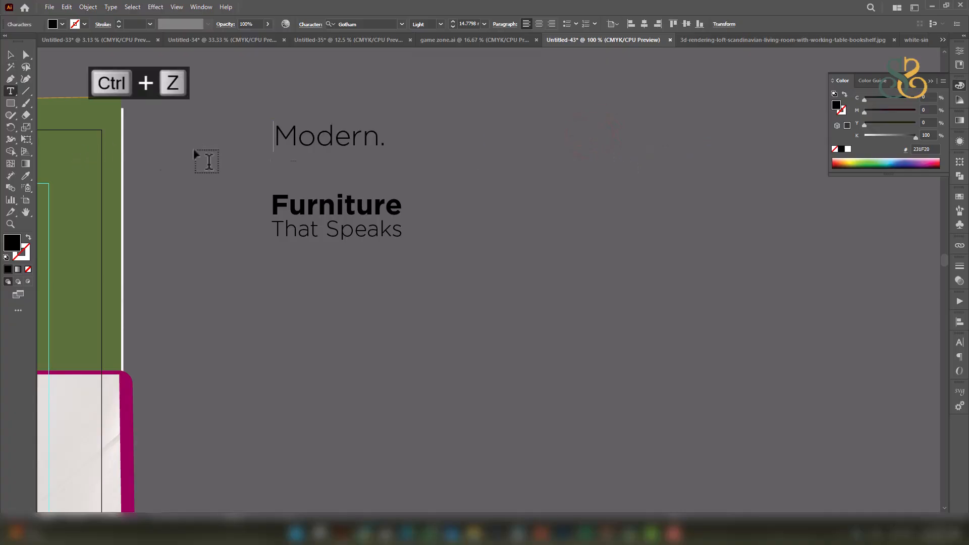
pyautogui.doubleClick(306, 143)
pyautogui.tripleClick(307, 143)
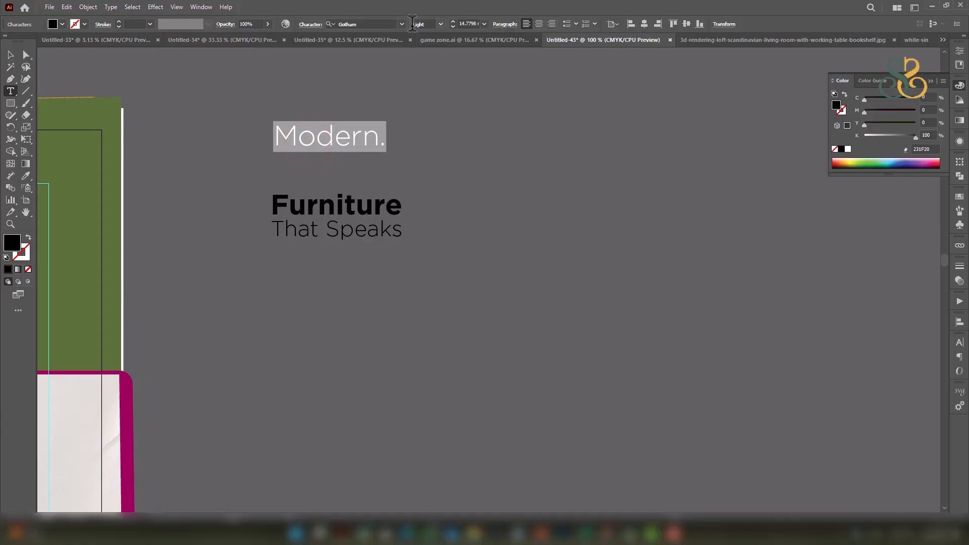
pyautogui.click(438, 24)
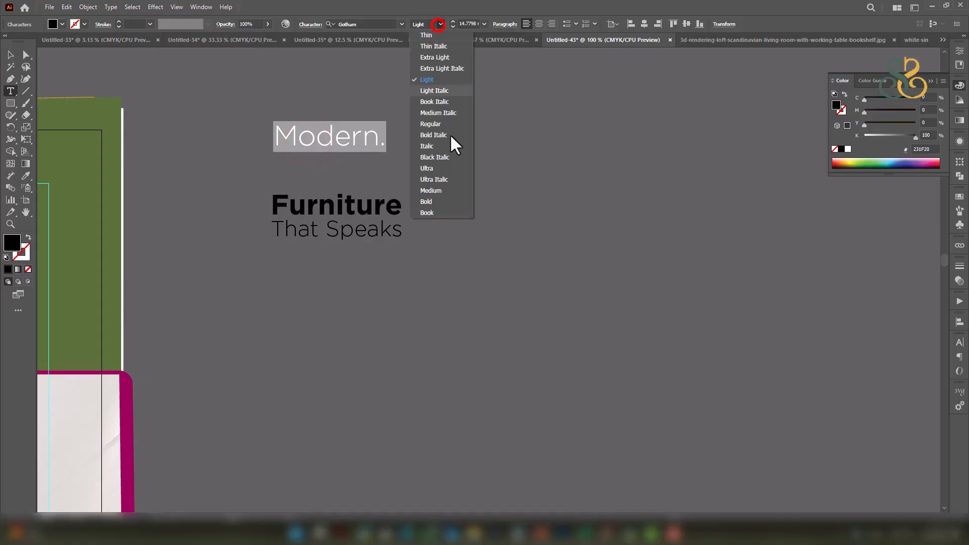
pyautogui.click(434, 201)
pyautogui.click(372, 135)
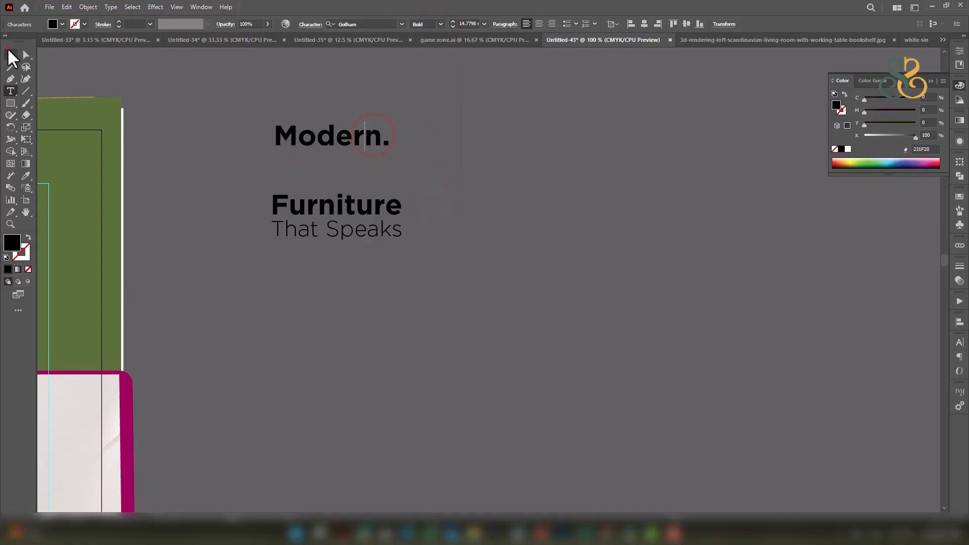
pyautogui.click(10, 54)
pyautogui.moveTo(320, 134); pyautogui.dragTo(316, 251)
pyautogui.moveTo(391, 257)
pyautogui.mouseDown()
pyautogui.moveTo(439, 259)
pyautogui.moveTo(376, 255)
pyautogui.mouseUp()
pyautogui.click(491, 233)
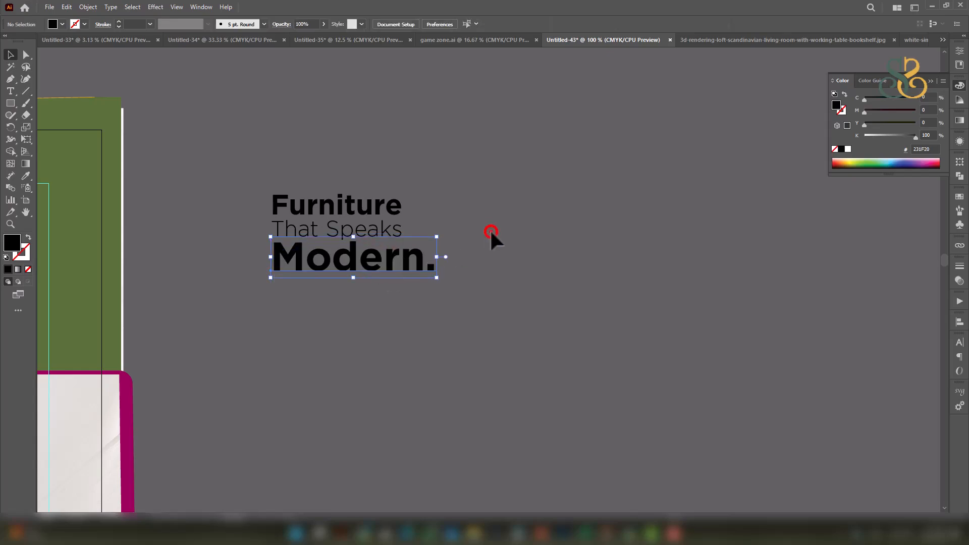
# Change the last line to uppercase with Change Case so it reads 'MODERN.'.
pyautogui.hotkey('ctrl', '=')
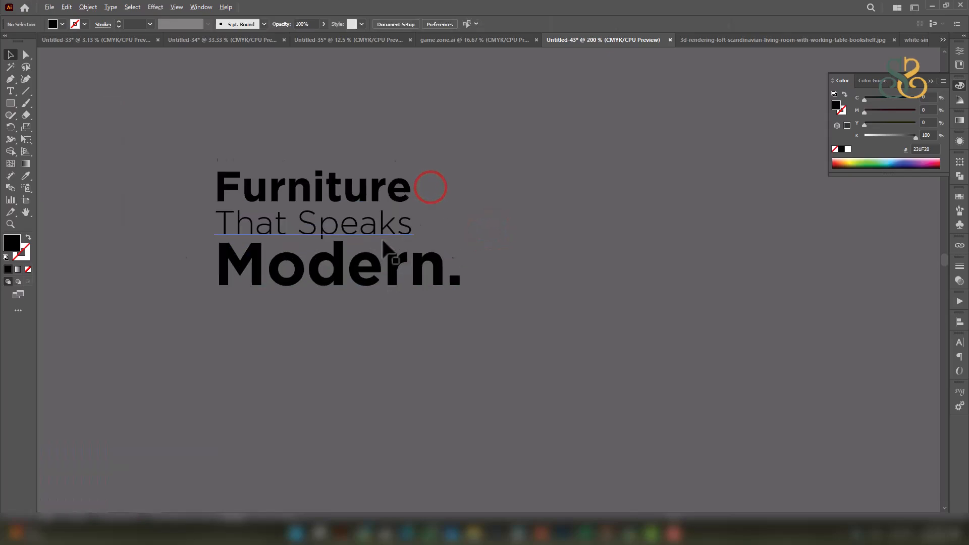
pyautogui.hotkey('ctrl', '=')
pyautogui.click(440, 273)
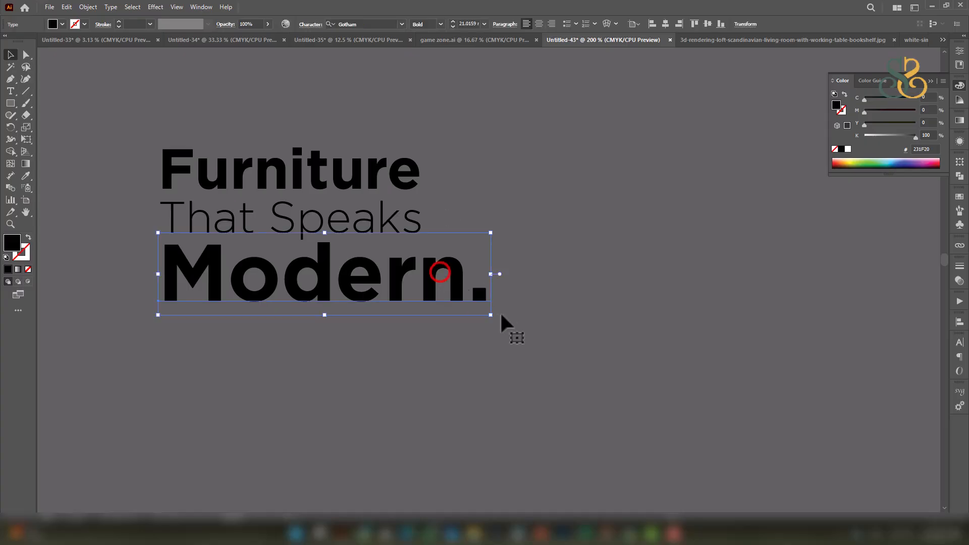
pyautogui.doubleClick(395, 268)
pyautogui.tripleClick(395, 268)
pyautogui.click(113, 7)
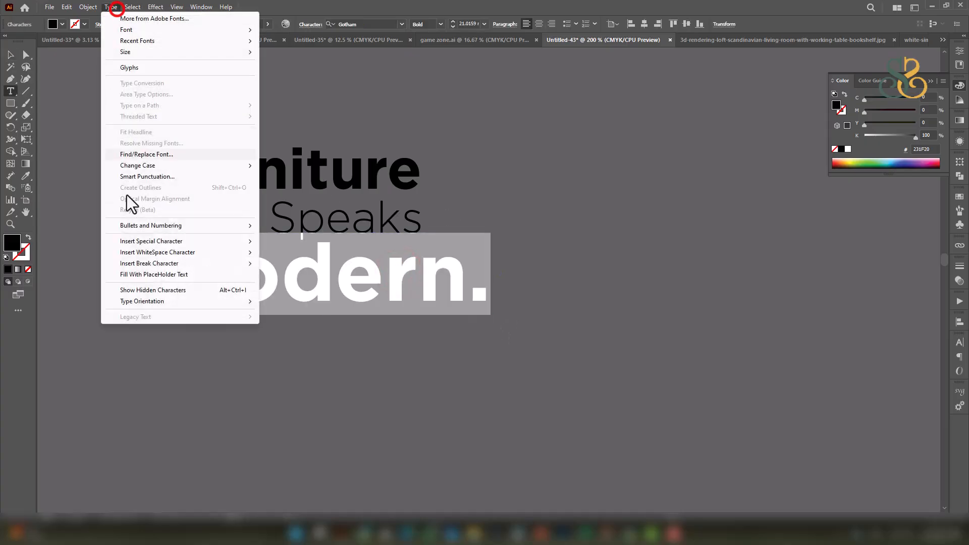
pyautogui.click(142, 165)
pyautogui.click(310, 161)
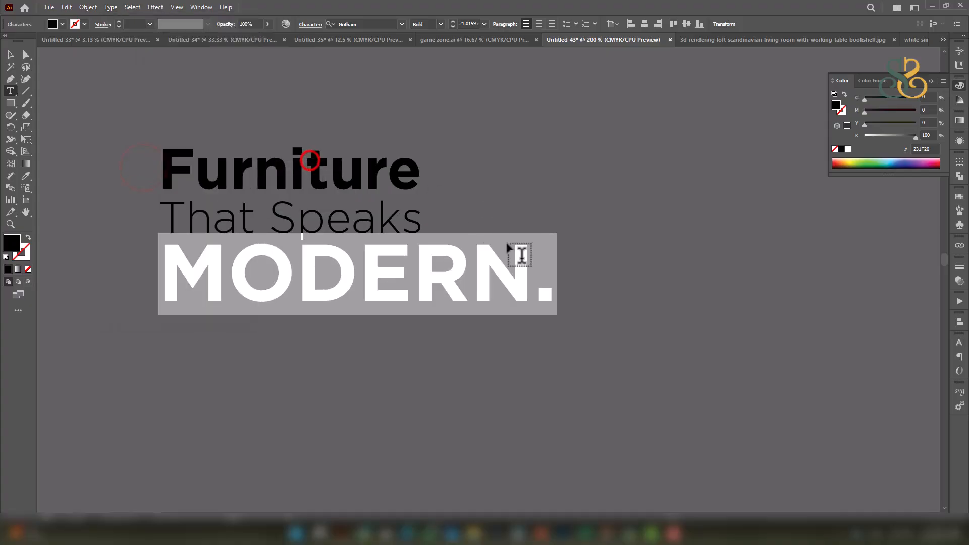
pyautogui.click(514, 273)
# Narrow MODERN., then move it and That Speaks up into a tight stack.
pyautogui.click(10, 54)
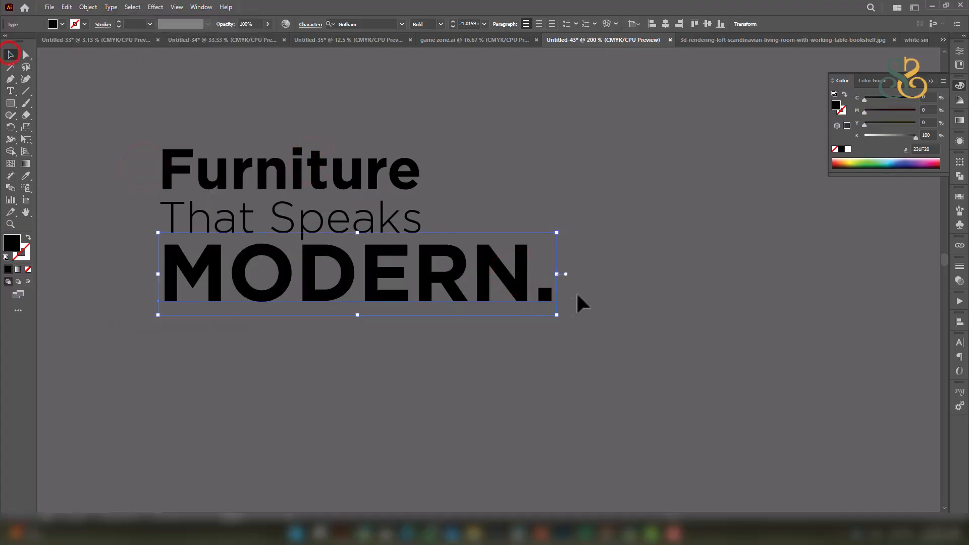
pyautogui.moveTo(556, 274); pyautogui.dragTo(422, 263)
pyautogui.moveTo(364, 279); pyautogui.dragTo(364, 268)
pyautogui.moveTo(371, 220)
pyautogui.mouseDown()
pyautogui.moveTo(380, 221)
pyautogui.moveTo(375, 213)
pyautogui.mouseUp()
# Left-align the three tagline lines.
pyautogui.moveTo(477, 324); pyautogui.dragTo(212, 116)
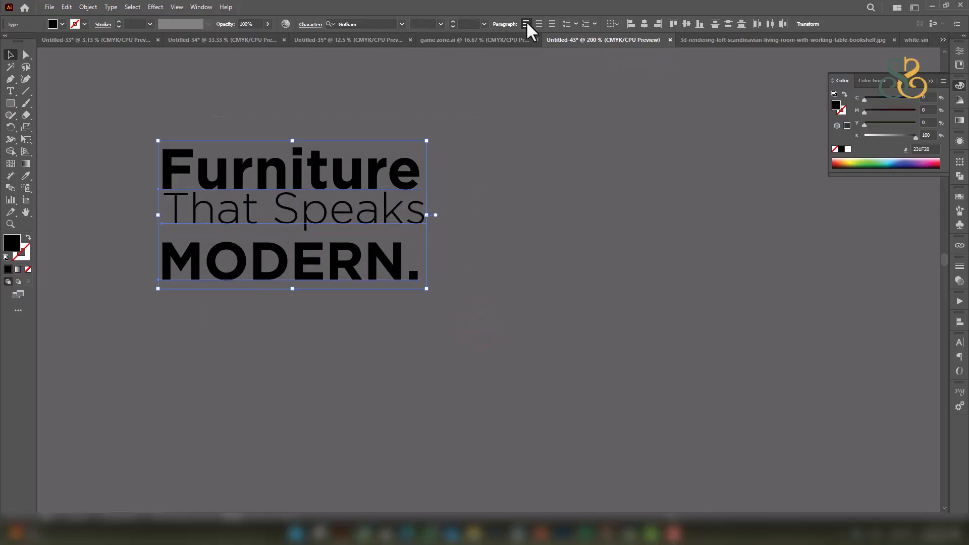
pyautogui.click(630, 23)
pyautogui.click(474, 250)
pyautogui.click(448, 217)
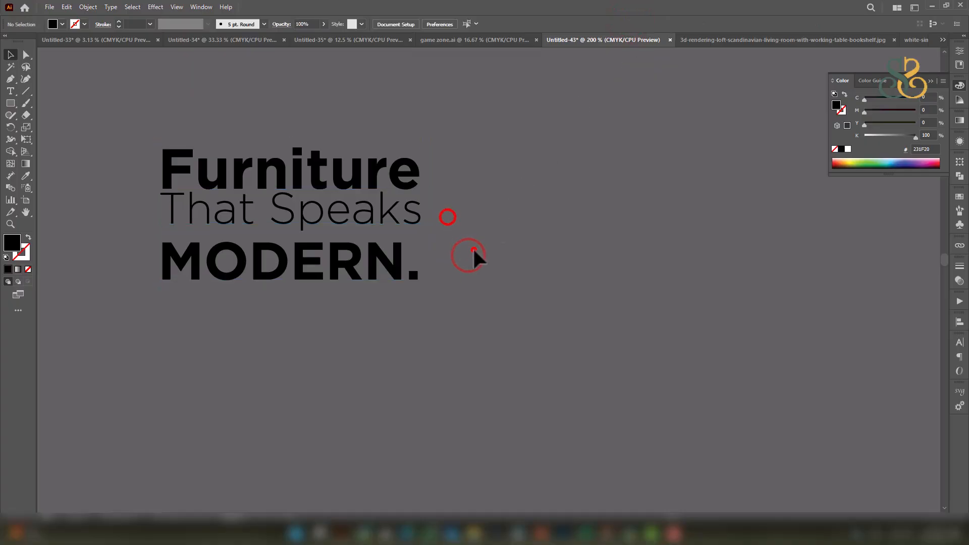
pyautogui.click(308, 275)
pyautogui.click(482, 318)
# Move the three-line tagline onto the flyer's green panel and bring it to the front.
pyautogui.scroll(-3, 262, 146)
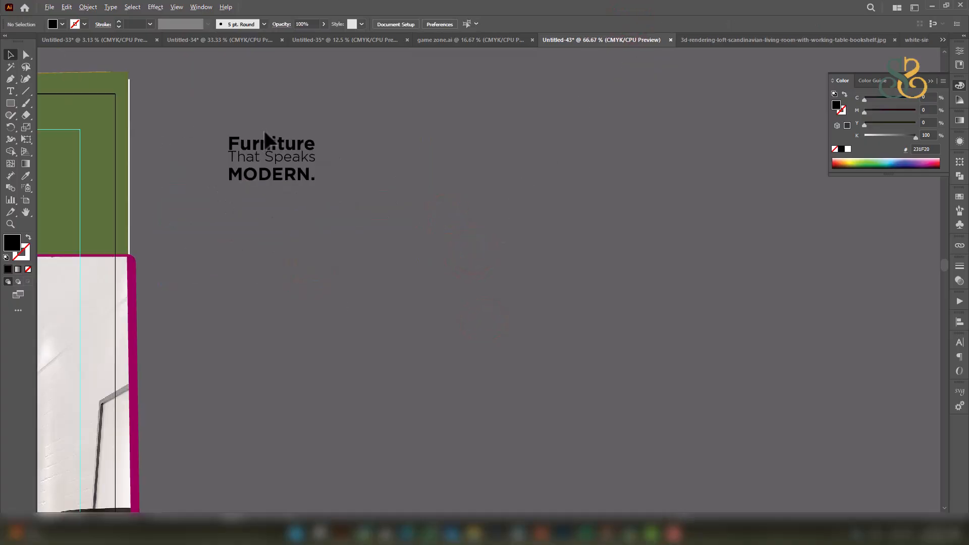
pyautogui.moveTo(305, 144); pyautogui.dragTo(610, 225)
pyautogui.moveTo(563, 202); pyautogui.dragTo(694, 284)
pyautogui.moveTo(640, 241); pyautogui.dragTo(492, 145)
pyautogui.hotkey('ctrl', 'shift', ']')
pyautogui.scroll(2, 312, 253)
pyautogui.click(493, 147)
pyautogui.click(707, 256)
pyautogui.moveTo(432, 226); pyautogui.dragTo(537, 220)
# Colour Furniture and MODERN. with the stripe's orange and That Speaks white.
pyautogui.click(587, 144)
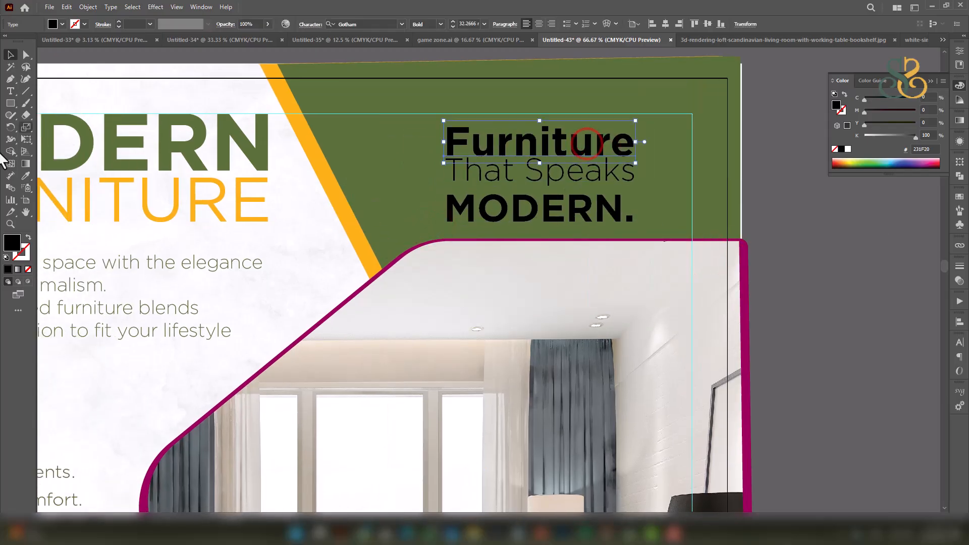
pyautogui.click(26, 176)
pyautogui.click(304, 151)
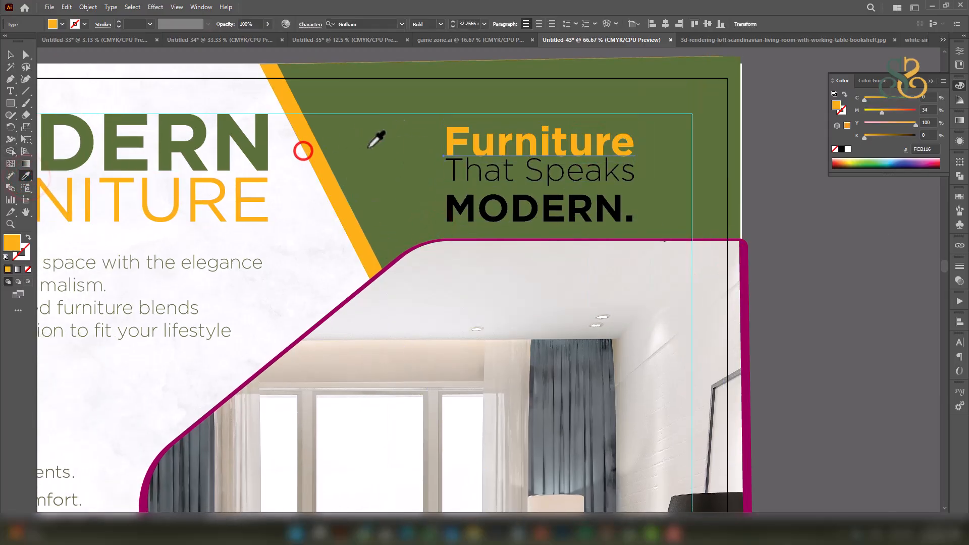
pyautogui.keyDown('ctrl'); pyautogui.click(541, 175); pyautogui.keyUp('ctrl')
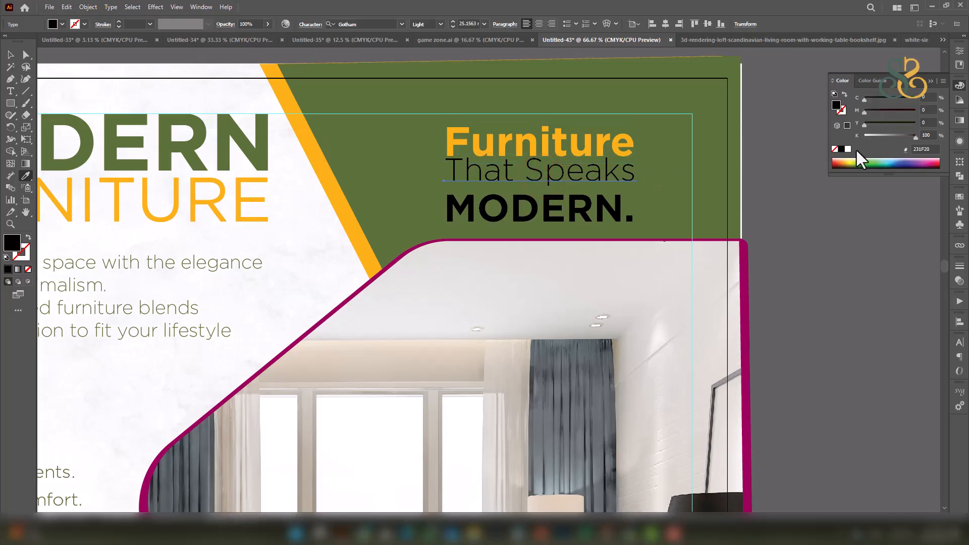
pyautogui.click(847, 150)
pyautogui.keyDown('ctrl'); pyautogui.click(577, 209); pyautogui.keyUp('ctrl')
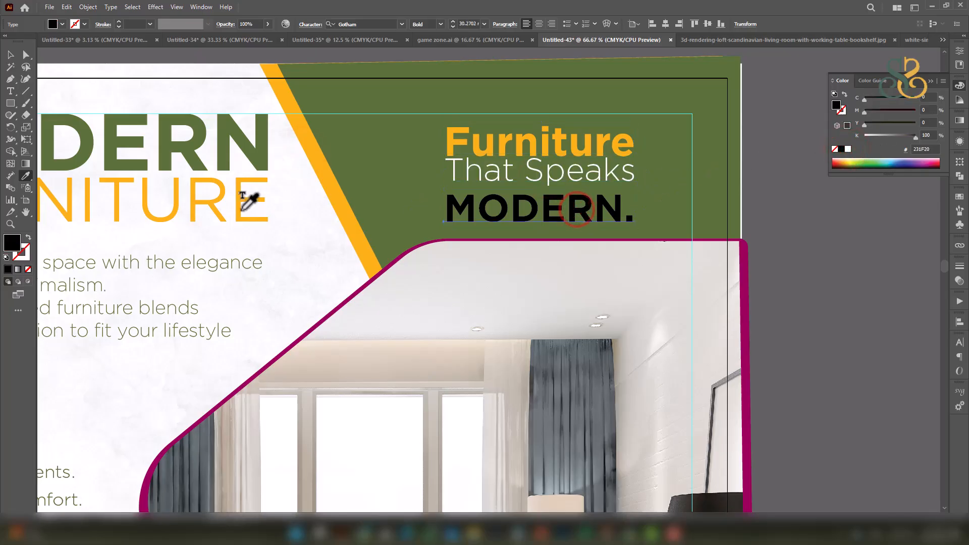
pyautogui.click(313, 147)
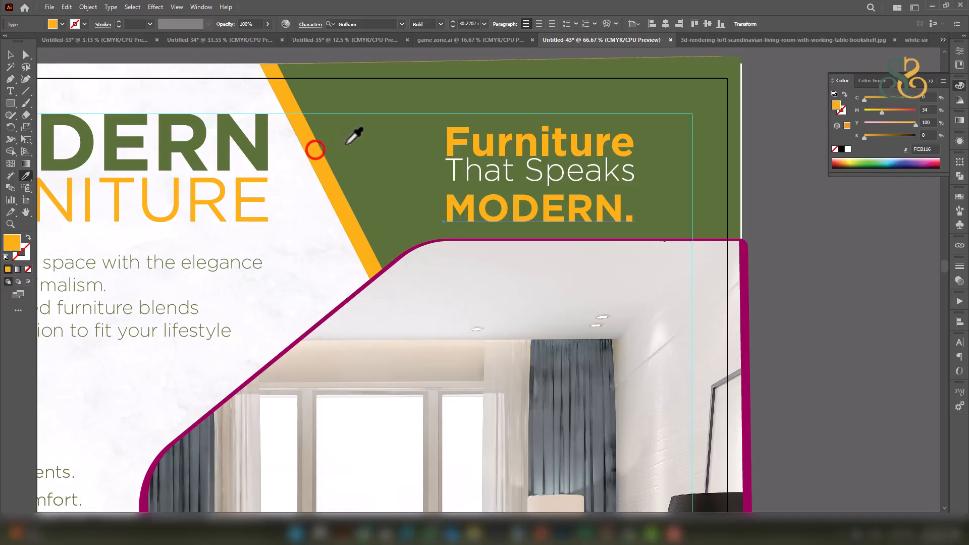
pyautogui.click(9, 54)
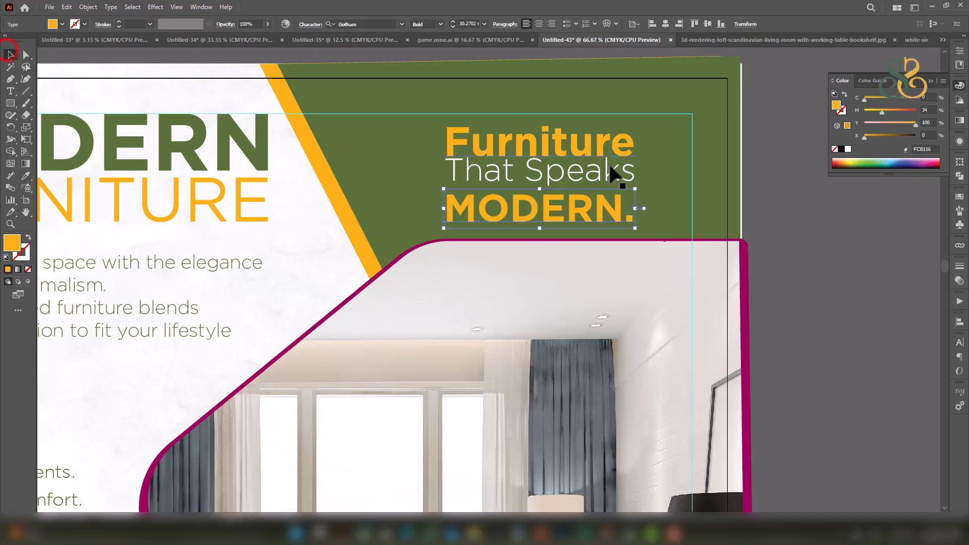
# Shrink the tagline slightly and move it higher on the green panel.
pyautogui.click(600, 154)
pyautogui.moveTo(639, 174); pyautogui.dragTo(647, 175)
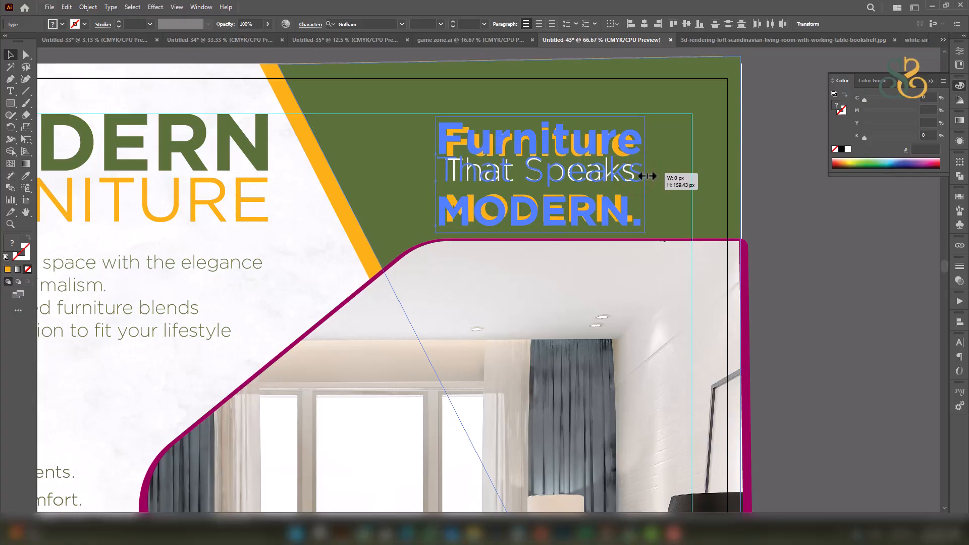
pyautogui.moveTo(647, 176); pyautogui.dragTo(645, 175)
pyautogui.moveTo(621, 143); pyautogui.dragTo(616, 132)
pyautogui.click(786, 238)
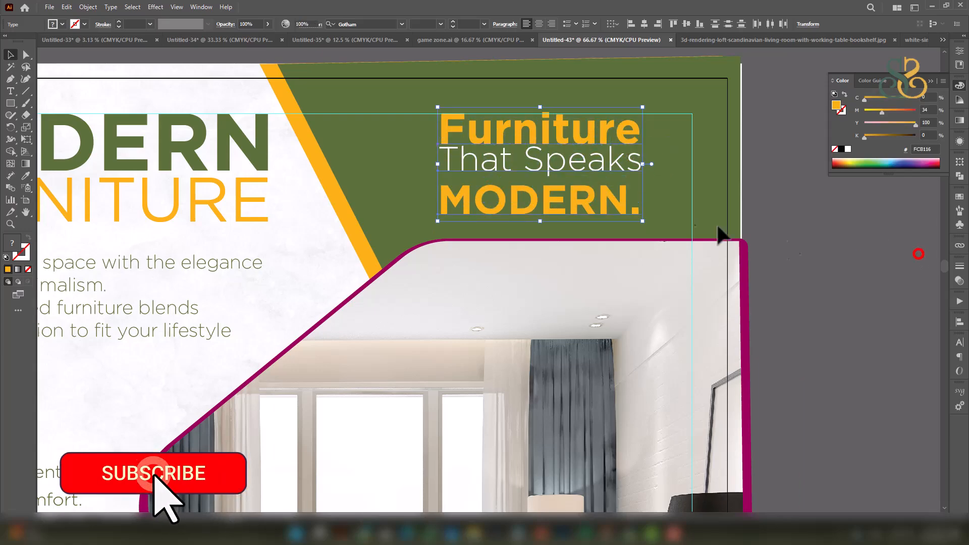
pyautogui.scroll(-3, 619, 183)
# Beside the flyer, draw a 69.75 px circle and a 484.5 px no-fill square frame.
pyautogui.moveTo(629, 256); pyautogui.dragTo(544, 205)
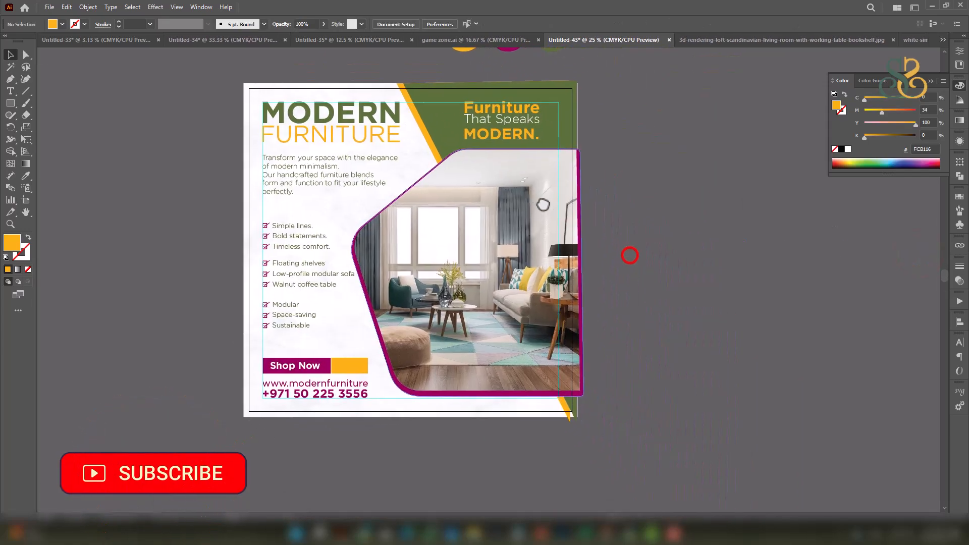
pyautogui.scroll(3, 554, 221)
pyautogui.moveTo(681, 237); pyautogui.dragTo(449, 210)
pyautogui.scroll(-2, 450, 210)
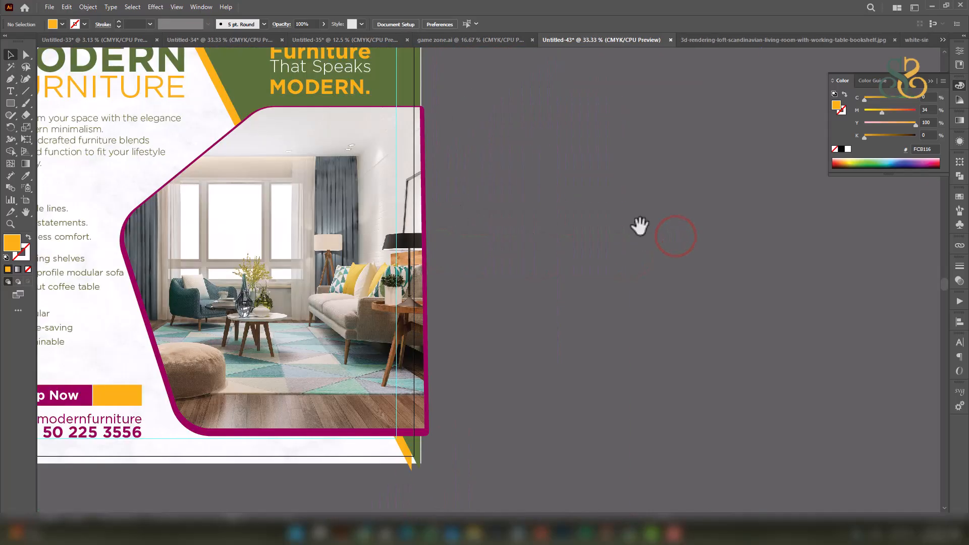
pyautogui.moveTo(637, 228); pyautogui.dragTo(426, 201)
pyautogui.moveTo(10, 104); pyautogui.dragTo(44, 126)
pyautogui.moveTo(403, 142)
pyautogui.mouseDown()
pyautogui.moveTo(416, 157)
pyautogui.moveTo(441, 154)
pyautogui.moveTo(433, 152)
pyautogui.mouseUp()
pyautogui.scroll(3, 433, 151)
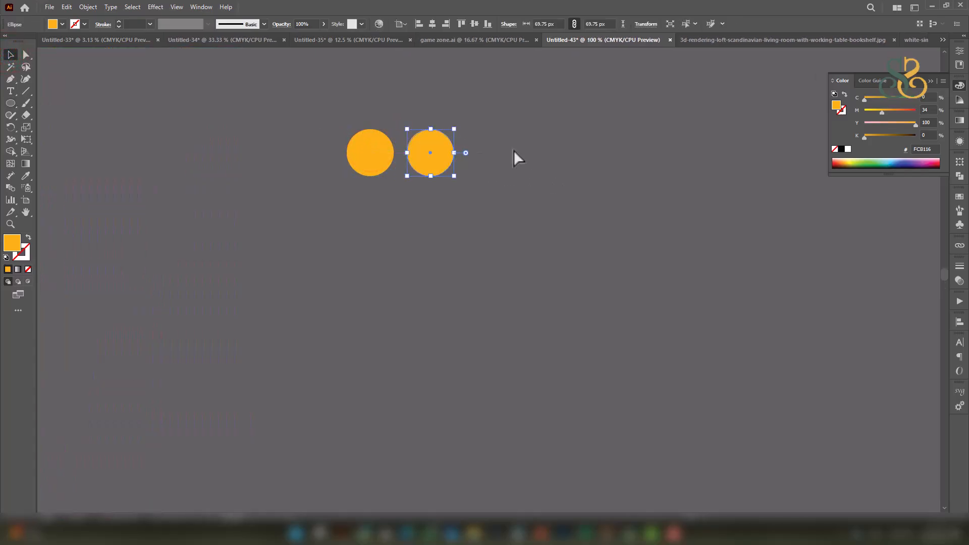
pyautogui.hotkey('ctrl', 'z')
pyautogui.moveTo(9, 106); pyautogui.dragTo(49, 101)
pyautogui.moveTo(312, 99); pyautogui.dragTo(654, 371)
pyautogui.press('v')
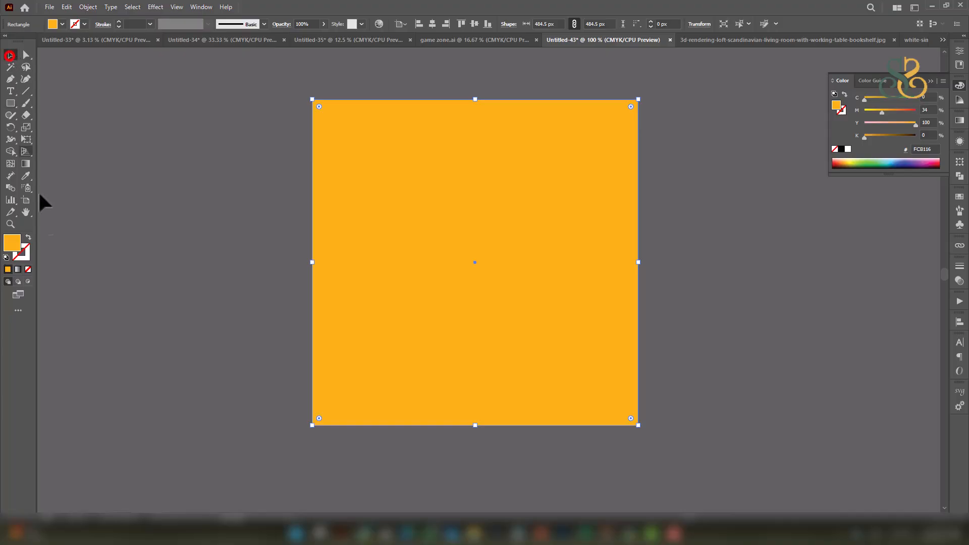
pyautogui.click(27, 236)
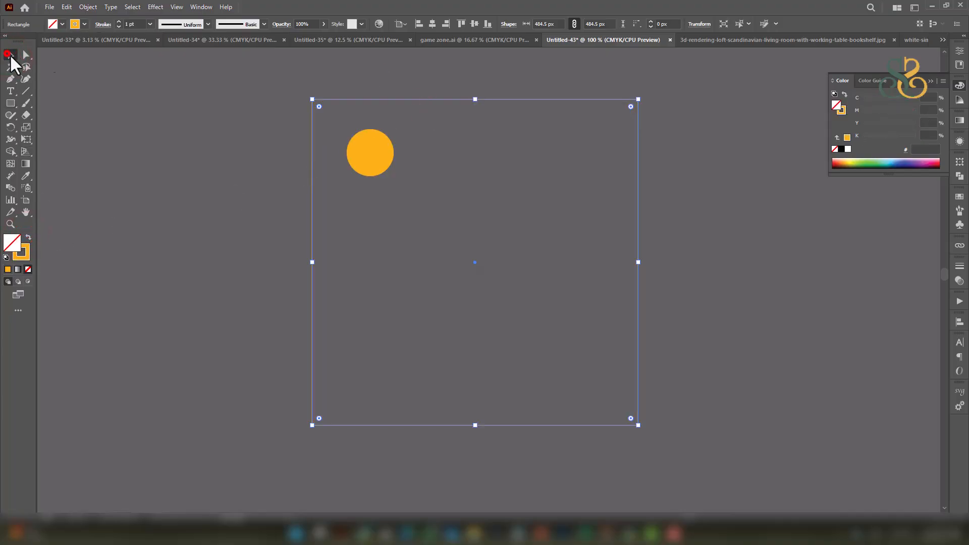
# Align the circle to the square's top-left and build an evenly spaced row of five.
pyautogui.moveTo(289, 119); pyautogui.dragTo(435, 195)
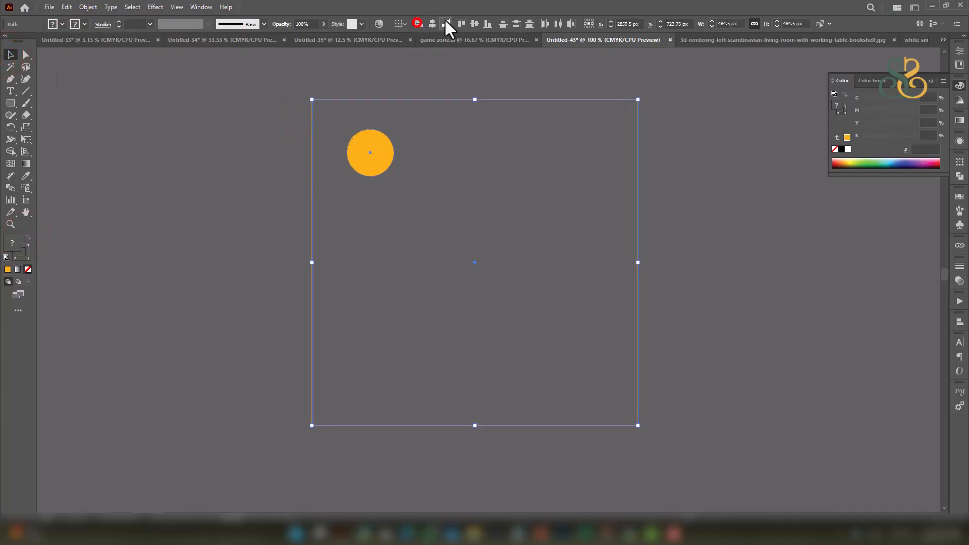
pyautogui.click(417, 24)
pyautogui.click(460, 23)
pyautogui.click(405, 59)
pyautogui.moveTo(334, 117); pyautogui.dragTo(480, 126)
pyautogui.click(688, 131)
pyautogui.moveTo(482, 124); pyautogui.dragTo(414, 131)
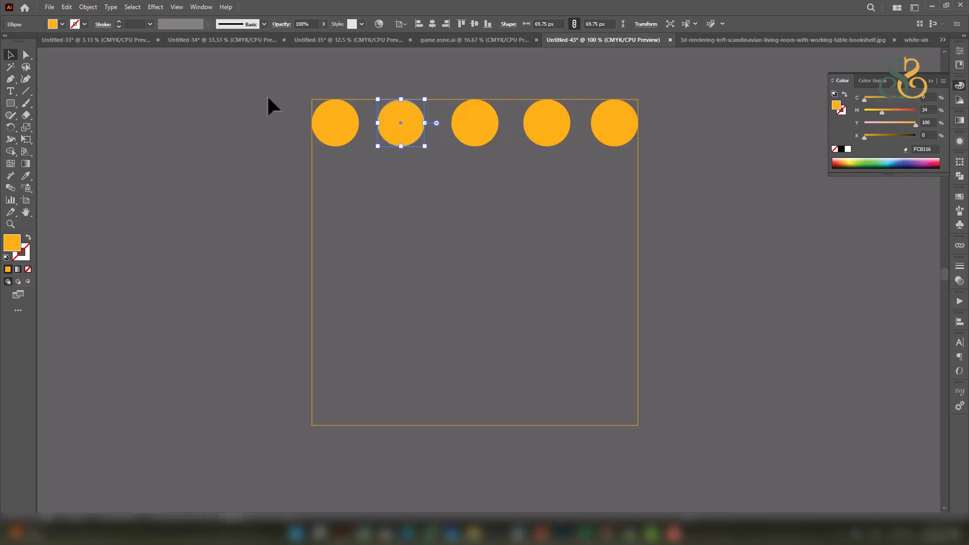
pyautogui.moveTo(740, 143); pyautogui.dragTo(703, 202)
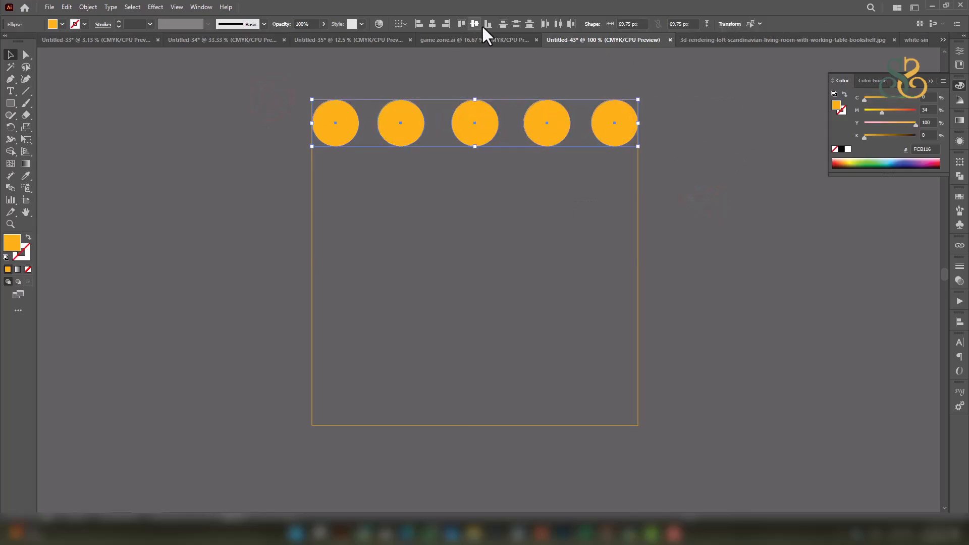
pyautogui.click(558, 23)
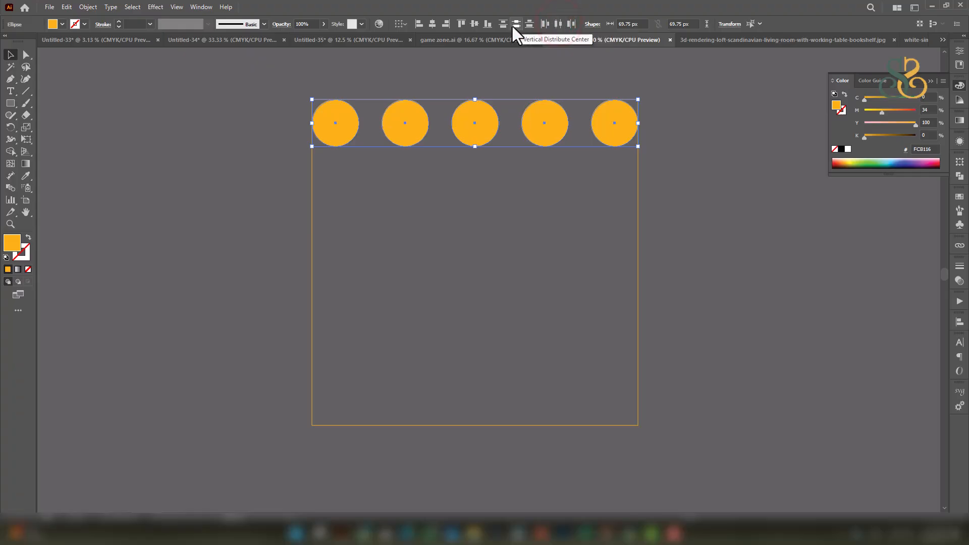
pyautogui.click(477, 26)
# Duplicate the grouped row down to fill the square, centring and distributing the rows evenly.
pyautogui.moveTo(550, 129); pyautogui.dragTo(562, 403)
pyautogui.hotkey('ctrl', 'g')
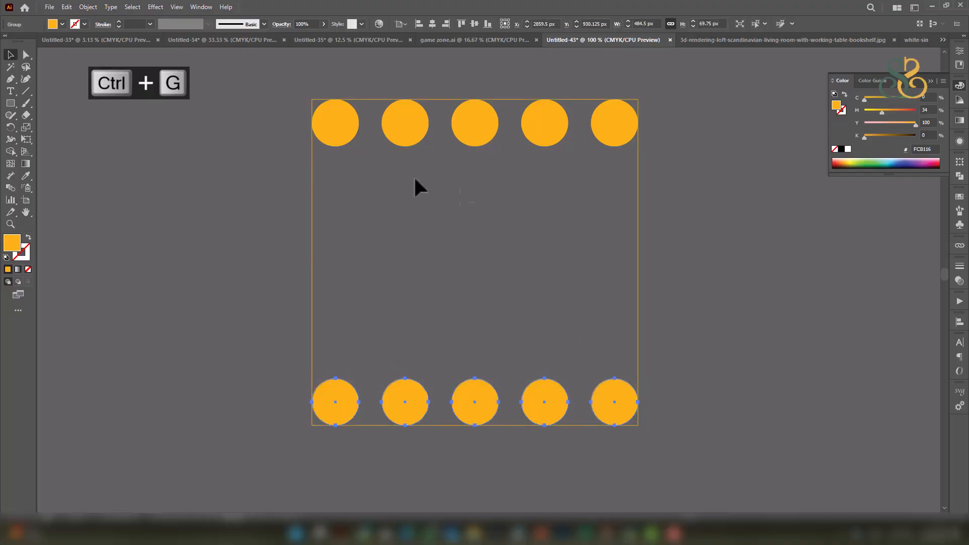
pyautogui.moveTo(603, 118); pyautogui.dragTo(604, 119)
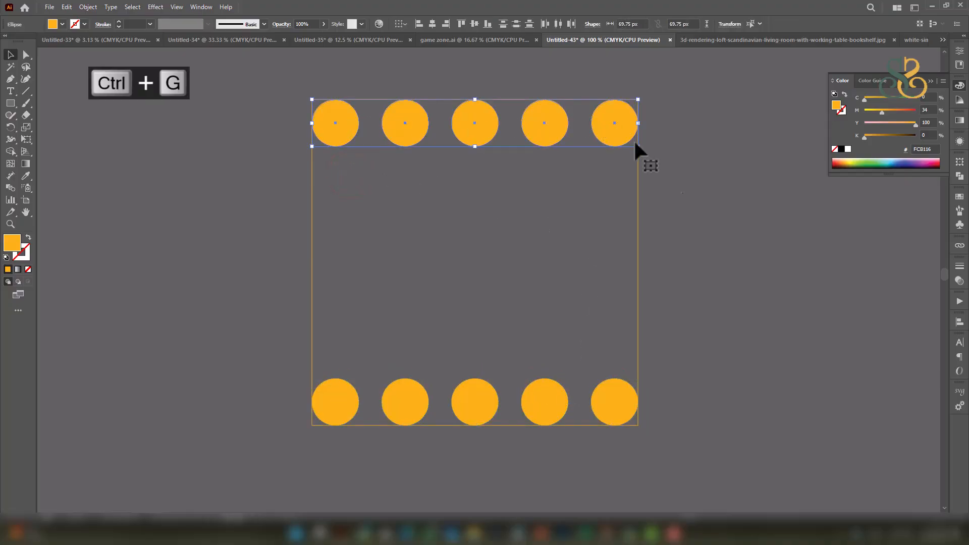
pyautogui.hotkey('ctrl', 'g')
pyautogui.moveTo(486, 135); pyautogui.dragTo(486, 194)
pyautogui.hotkey('ctrl', 'd')
pyautogui.hotkey('ctrl', 'd')
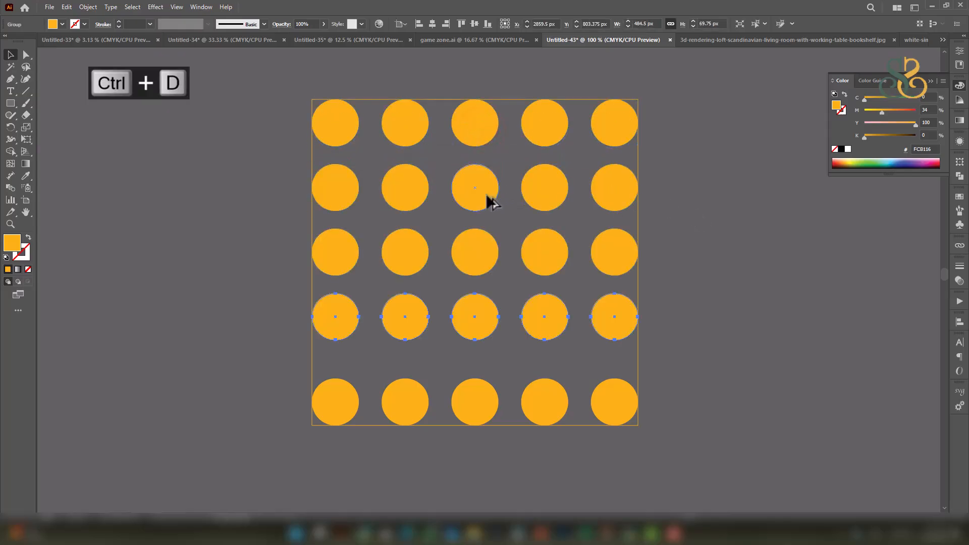
pyautogui.moveTo(347, 185); pyautogui.dragTo(313, 100)
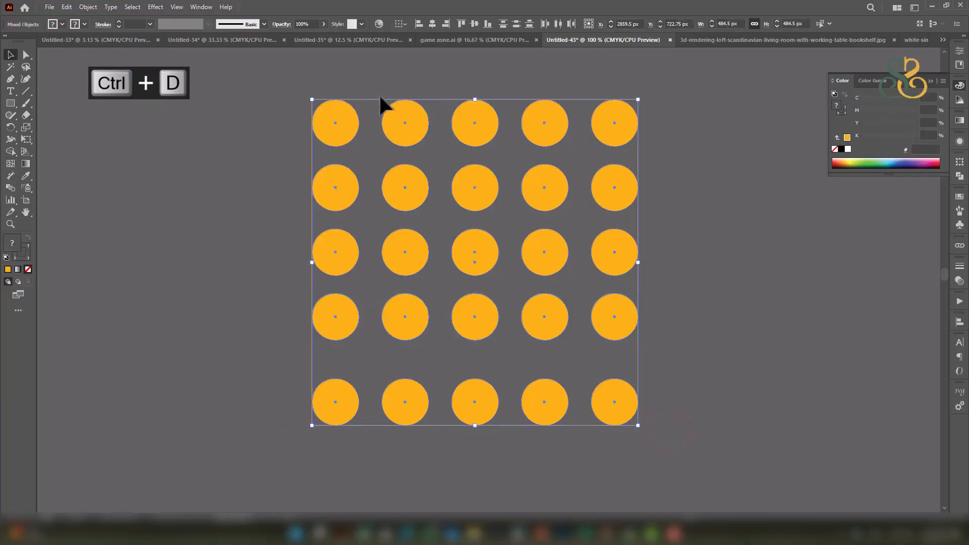
pyautogui.click(432, 23)
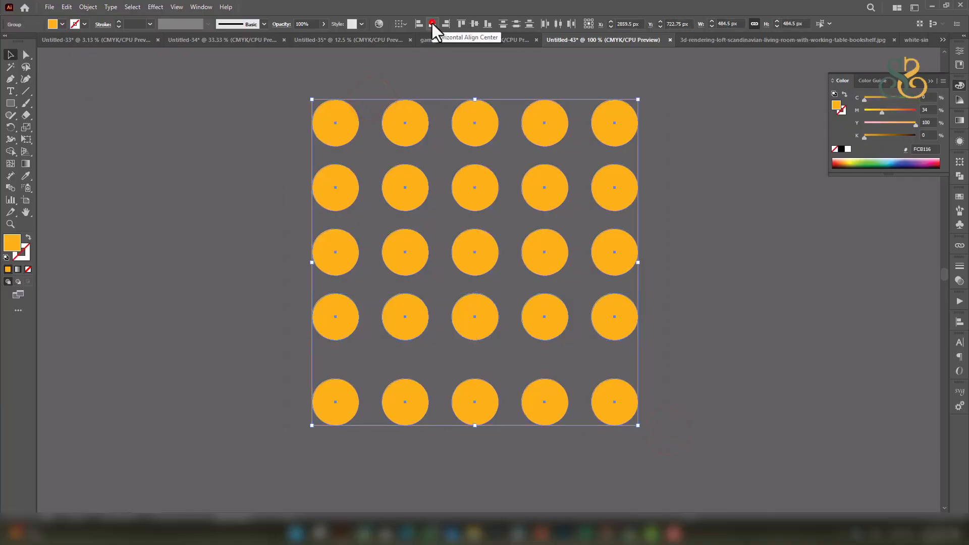
pyautogui.click(513, 23)
pyautogui.click(712, 243)
# Delete the guide square, fill all 25 circles white, and group them.
pyautogui.click(639, 158)
pyautogui.press('Delete')
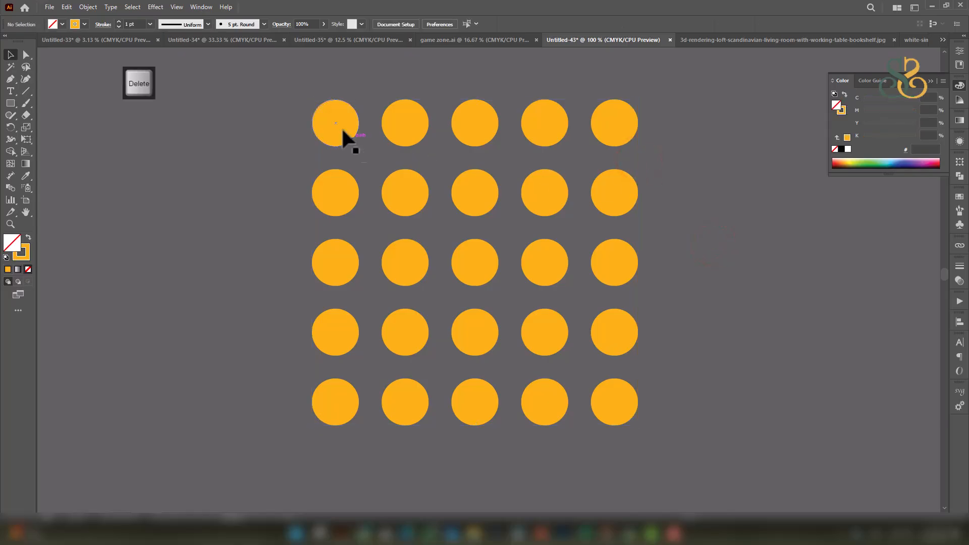
pyautogui.moveTo(681, 444); pyautogui.dragTo(682, 445)
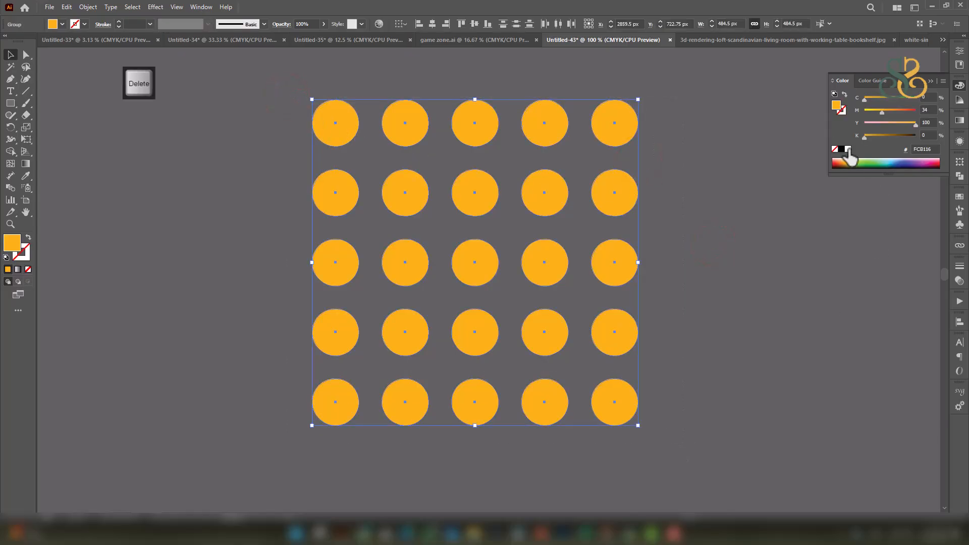
pyautogui.click(848, 150)
pyautogui.hotkey('ctrl', 'g')
pyautogui.scroll(-1, 542, 222)
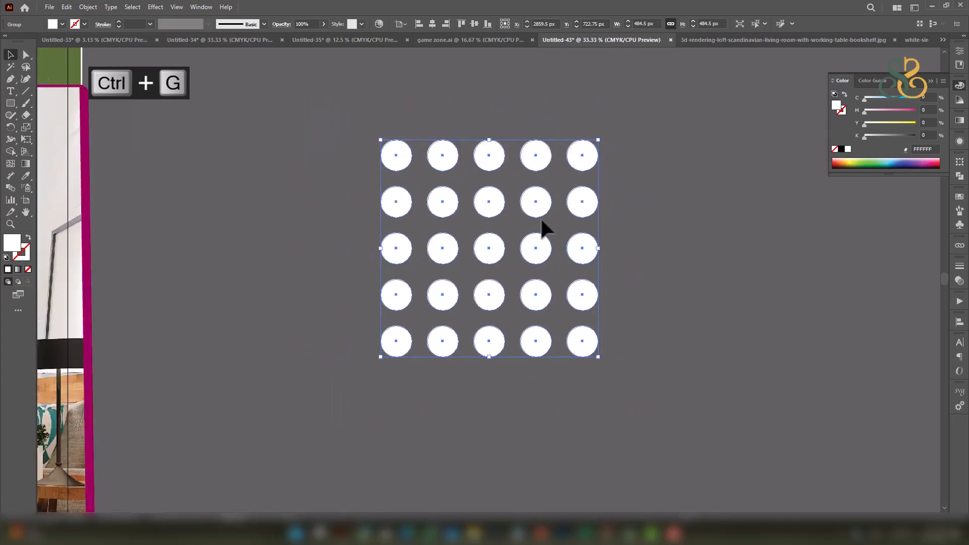
pyautogui.scroll(-1, 542, 223)
# Rotate the dot grid 45° into a diamond and make it black at 50% opacity, Multiply.
pyautogui.moveTo(606, 260); pyautogui.dragTo(586, 184)
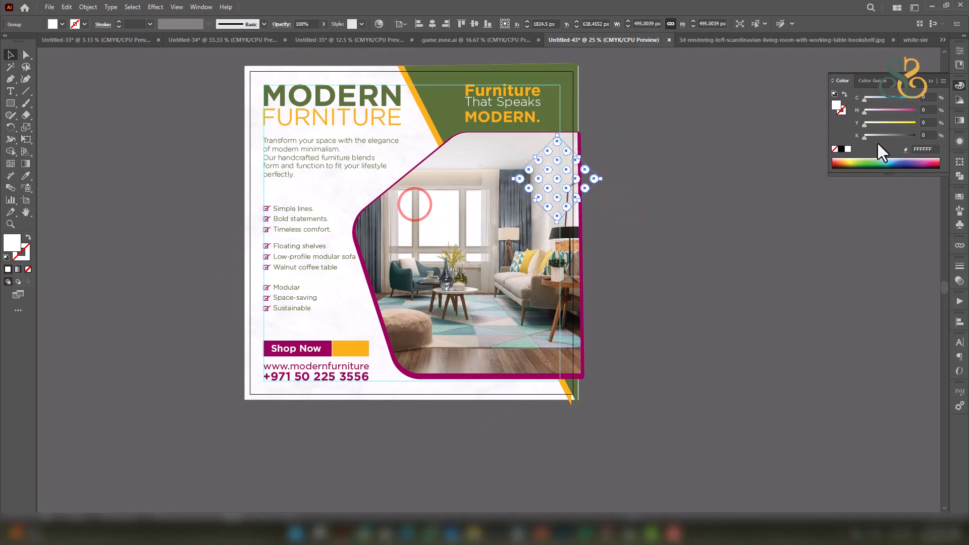
pyautogui.click(840, 150)
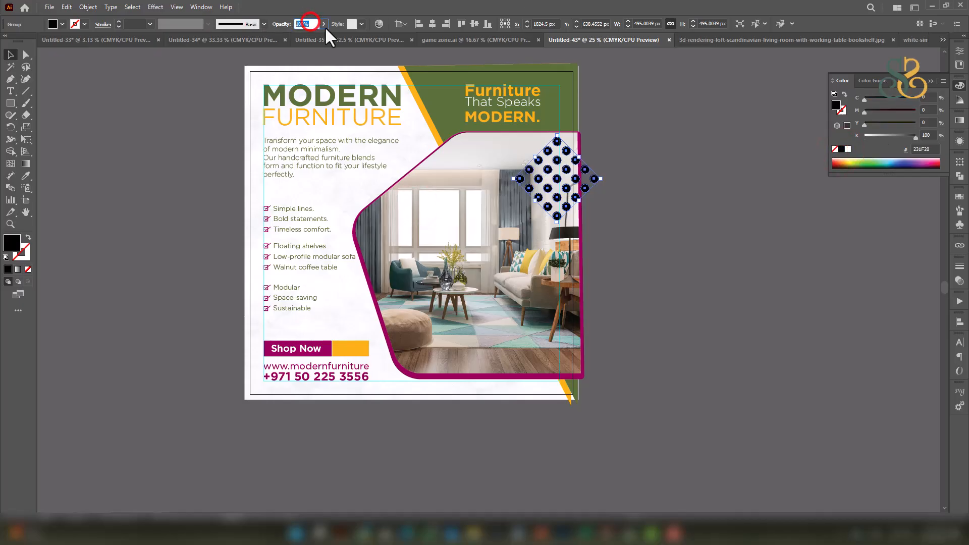
pyautogui.press('Return')
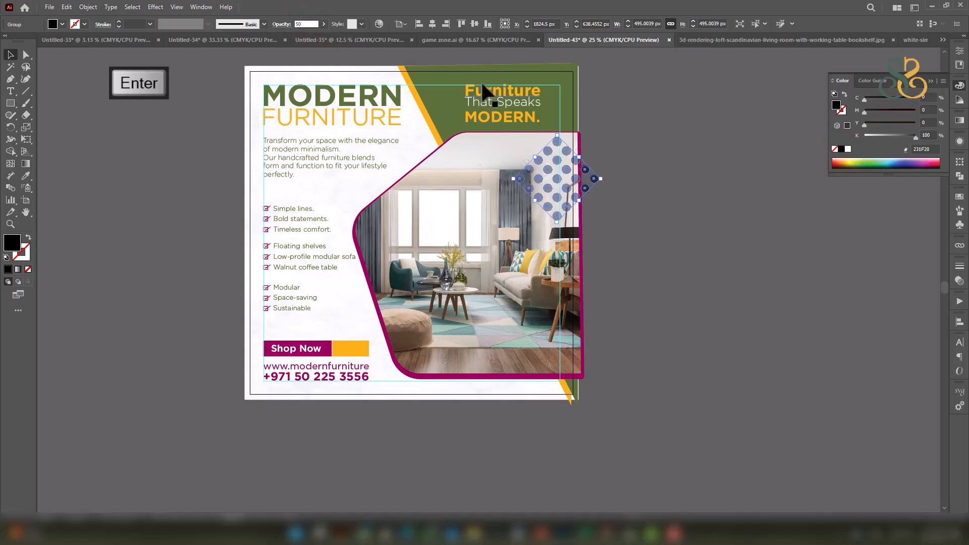
pyautogui.click(959, 141)
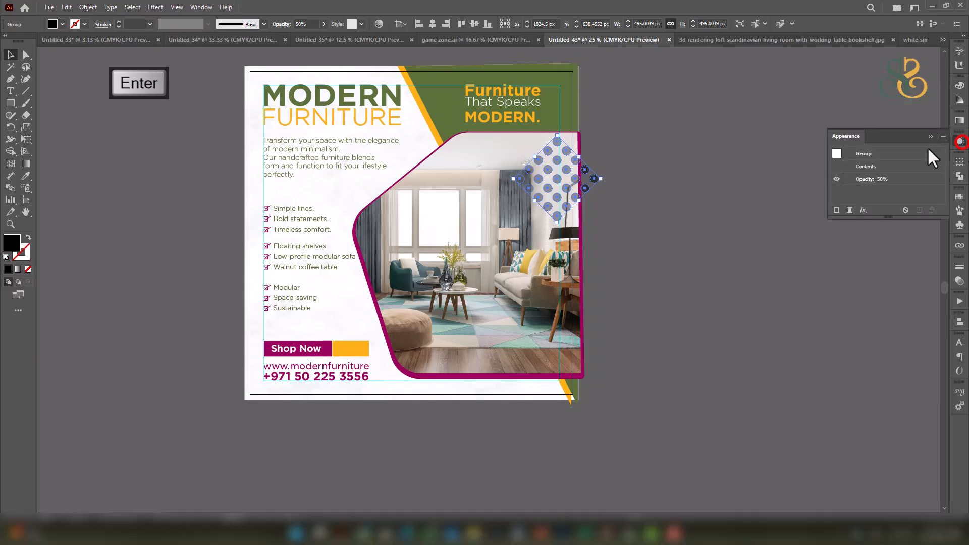
pyautogui.click(865, 179)
pyautogui.click(797, 199)
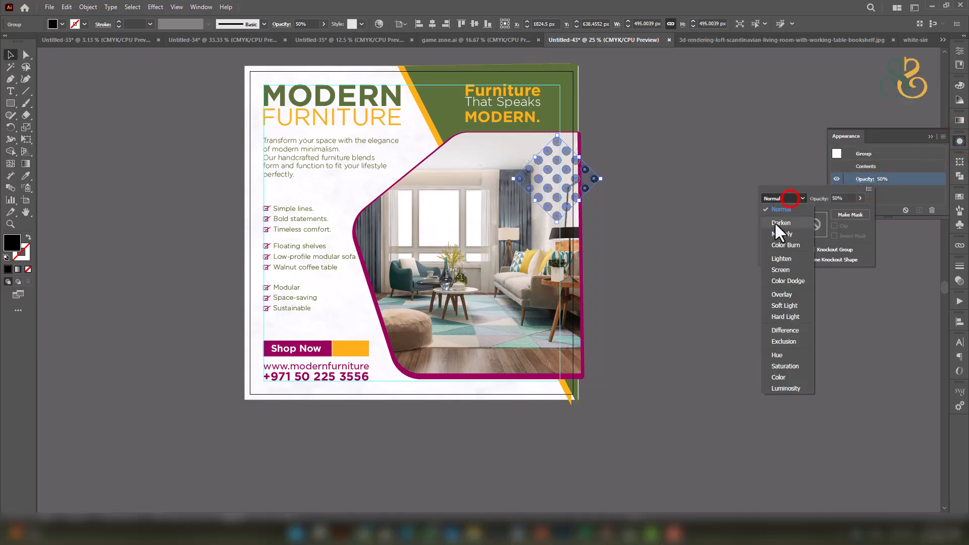
pyautogui.click(776, 235)
pyautogui.click(661, 221)
pyautogui.click(657, 220)
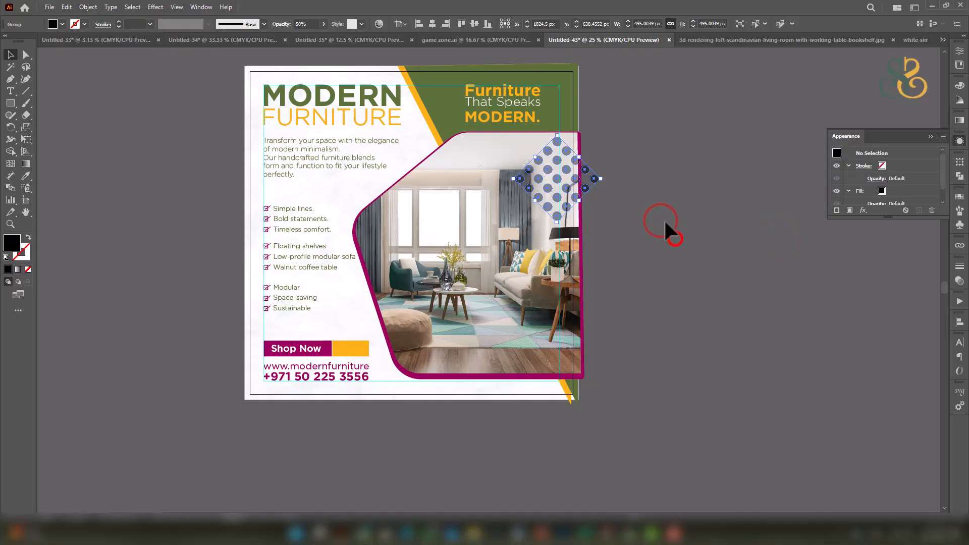
# Duplicate the dot grid down so the copy overlaps the photo's bottom edge.
pyautogui.moveTo(546, 170); pyautogui.dragTo(434, 373)
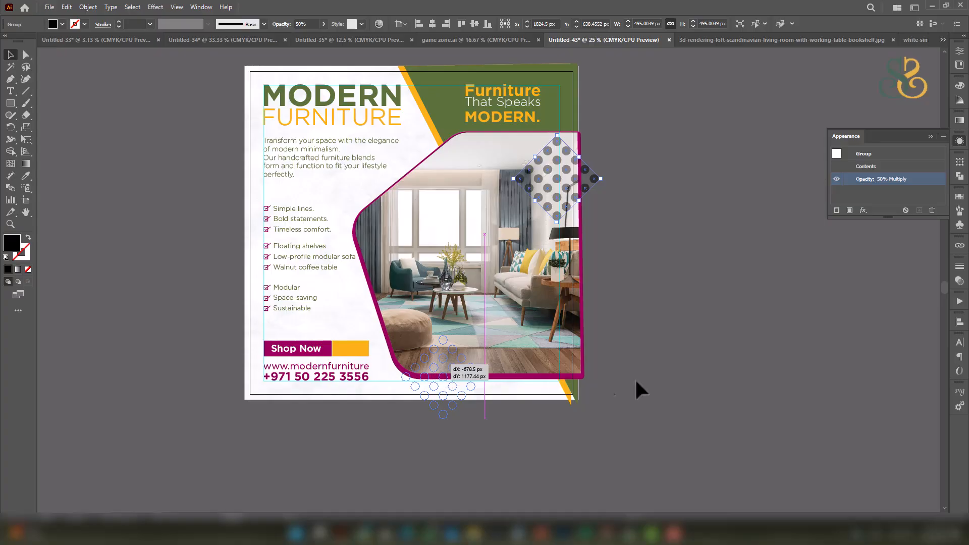
pyautogui.click(720, 370)
pyautogui.moveTo(670, 286); pyautogui.dragTo(670, 299)
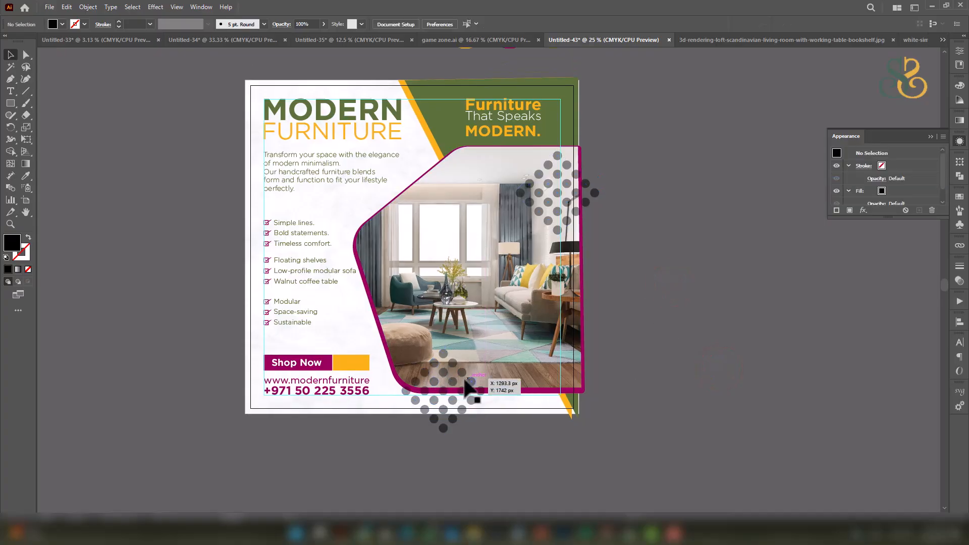
pyautogui.moveTo(464, 372); pyautogui.dragTo(471, 377)
pyautogui.moveTo(469, 362)
pyautogui.mouseDown()
pyautogui.moveTo(470, 328)
pyautogui.moveTo(464, 380)
pyautogui.mouseUp()
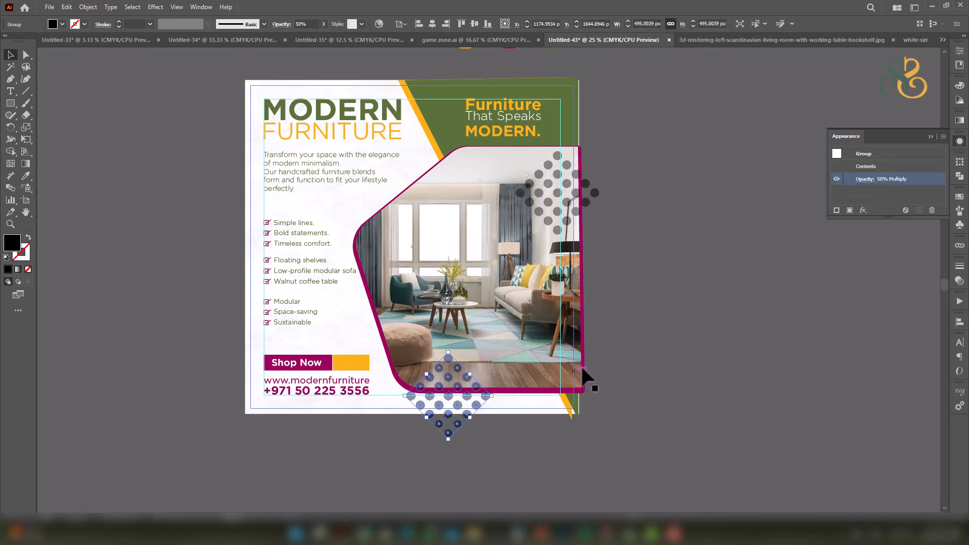
pyautogui.moveTo(589, 342); pyautogui.dragTo(598, 335)
pyautogui.click(677, 337)
pyautogui.moveTo(703, 261); pyautogui.dragTo(723, 272)
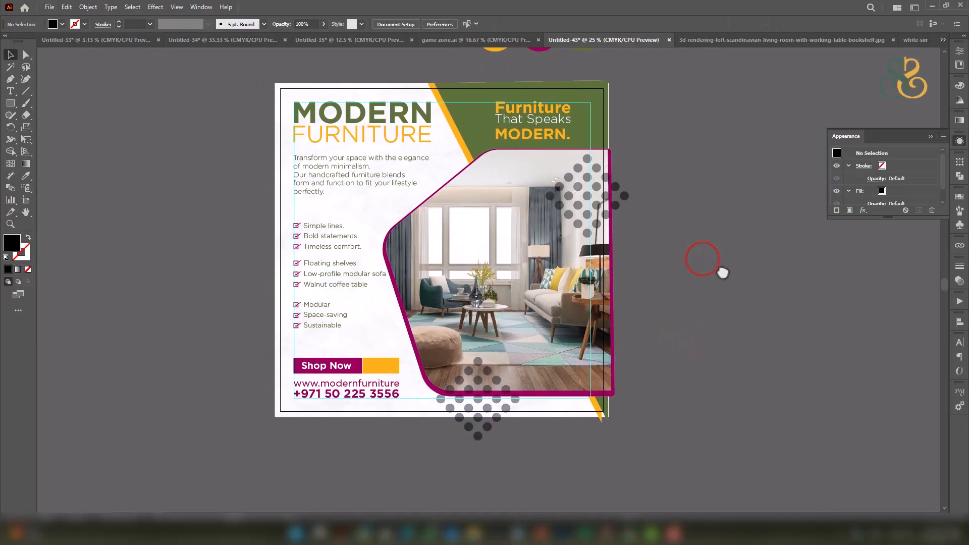
# Recolour the lower dot grid's fill to magenta (M 100).
pyautogui.click(476, 373)
pyautogui.click(961, 85)
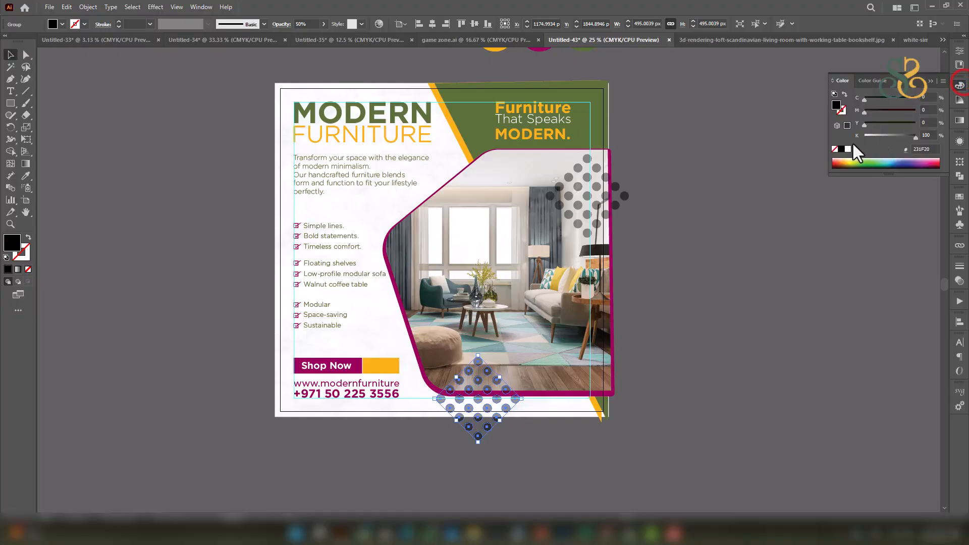
pyautogui.click(848, 149)
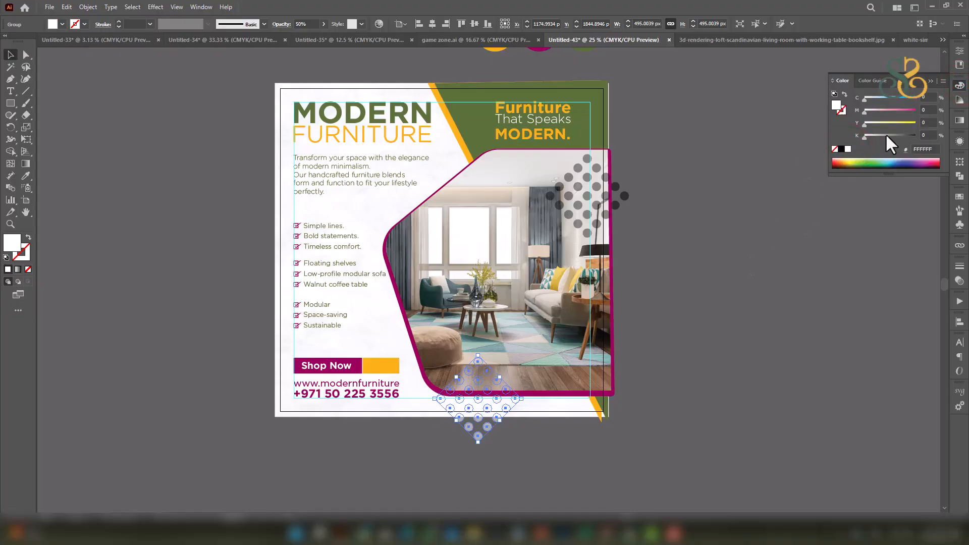
pyautogui.moveTo(865, 112); pyautogui.dragTo(916, 111)
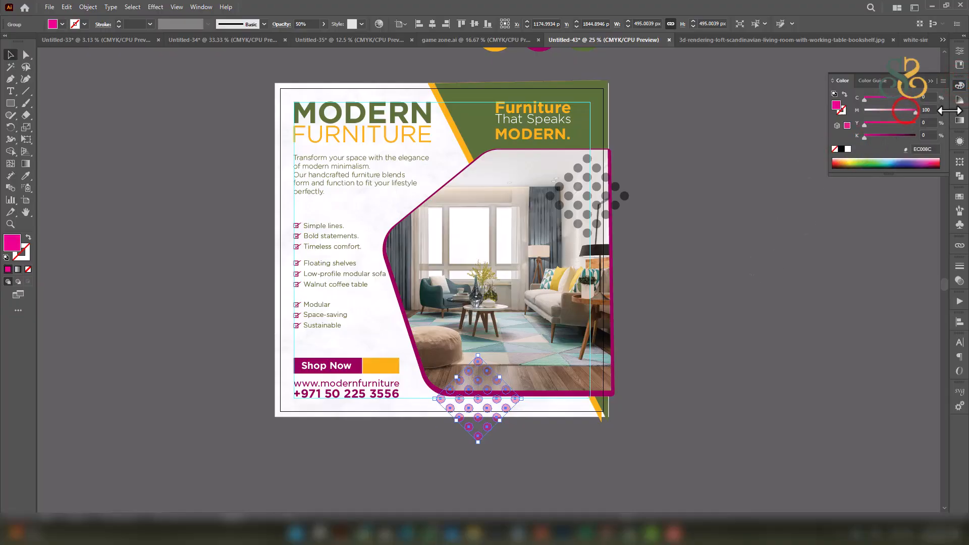
pyautogui.click(728, 275)
pyautogui.click(566, 195)
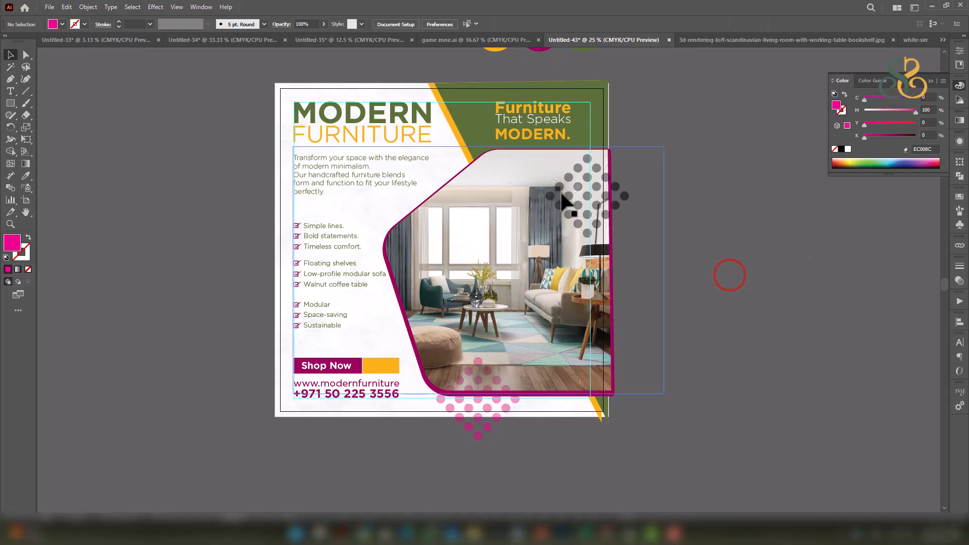
# Eyedrop the header's green onto the upper-right dot grid and set it to 50% opacity, Multiply.
pyautogui.click(25, 175)
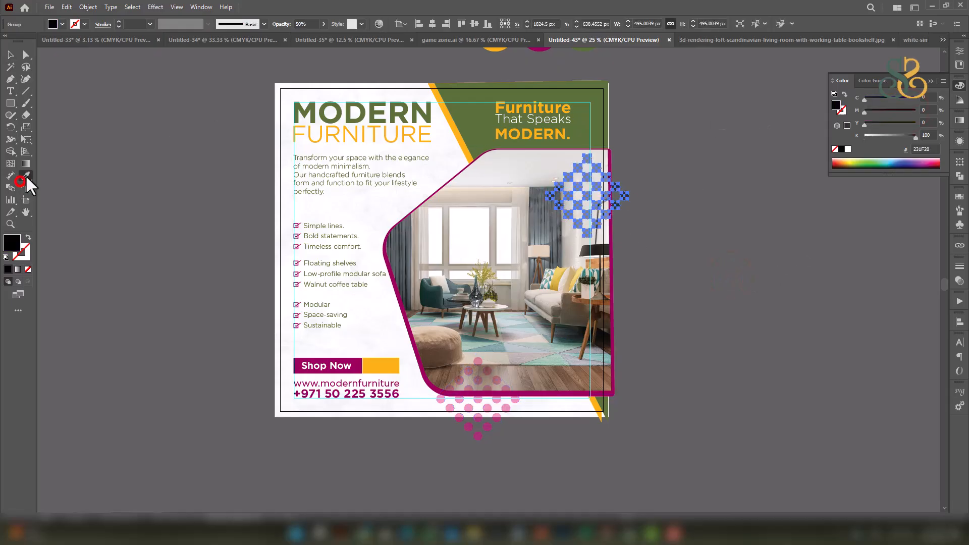
pyautogui.click(492, 95)
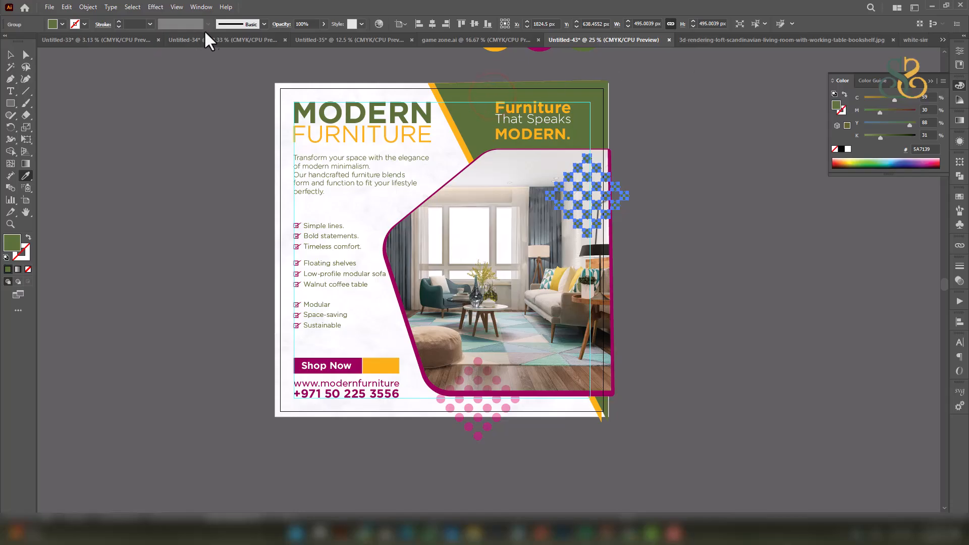
pyautogui.click(309, 24)
pyautogui.write('50')
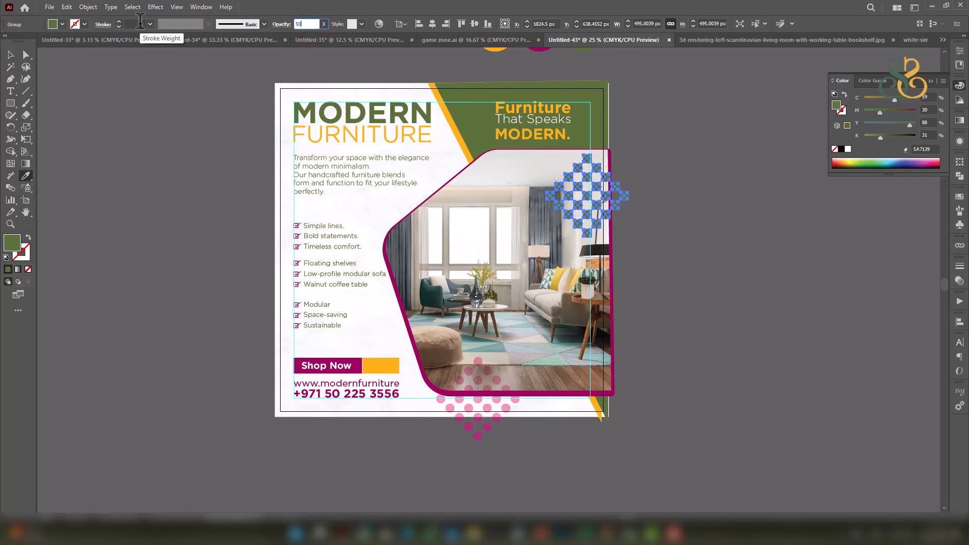
pyautogui.click(960, 140)
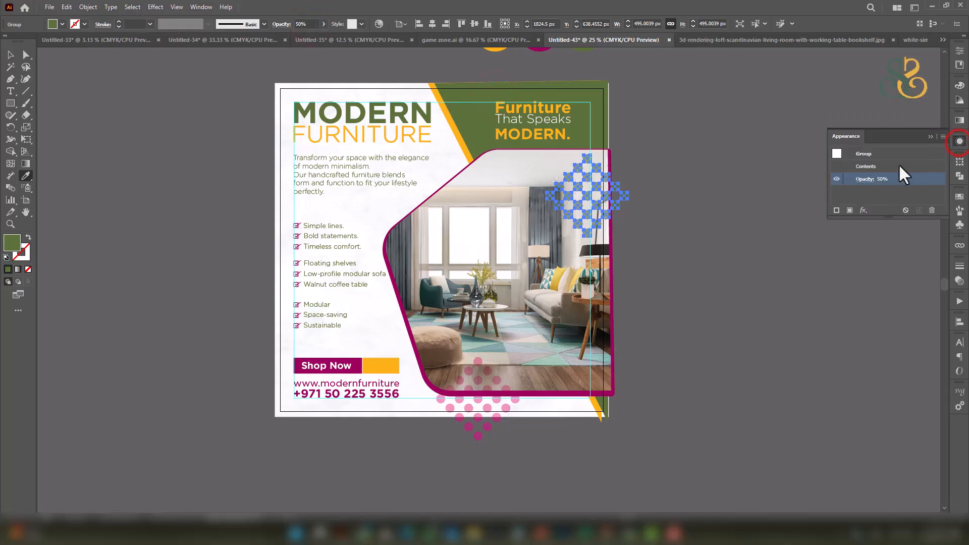
pyautogui.click(859, 179)
pyautogui.click(777, 198)
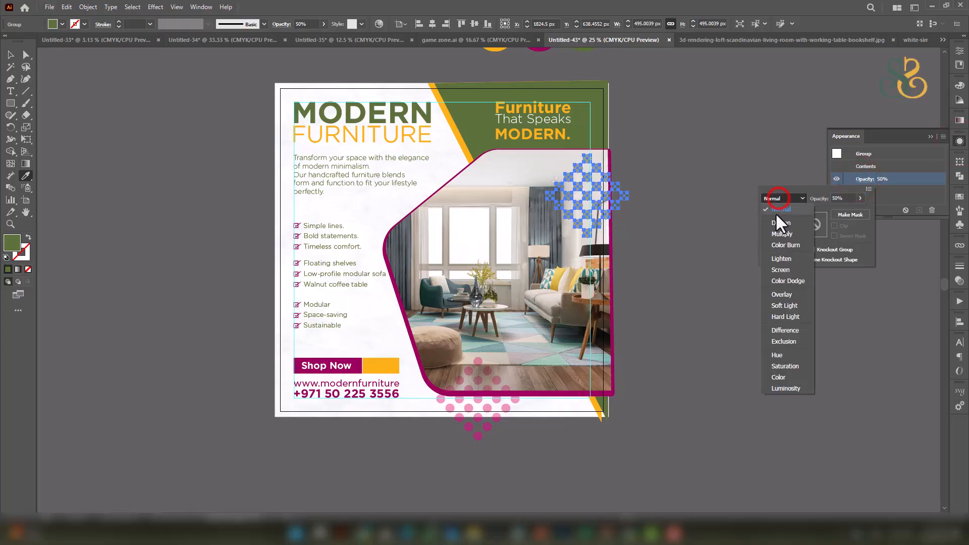
pyautogui.click(781, 233)
pyautogui.click(682, 203)
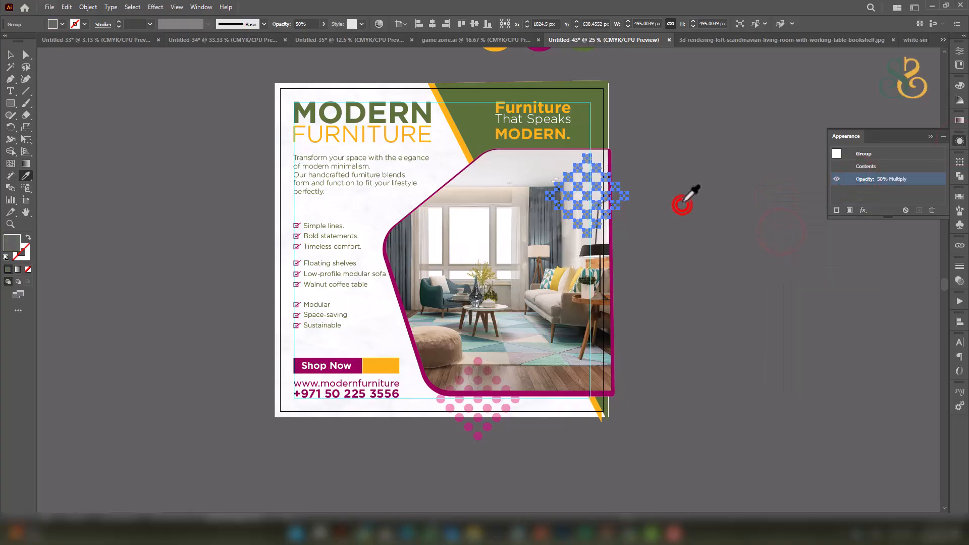
# Reapply Multiply to the upper grid and undo the stray grey recolouring so it stays green.
pyautogui.hotkey('ctrl', 'z')
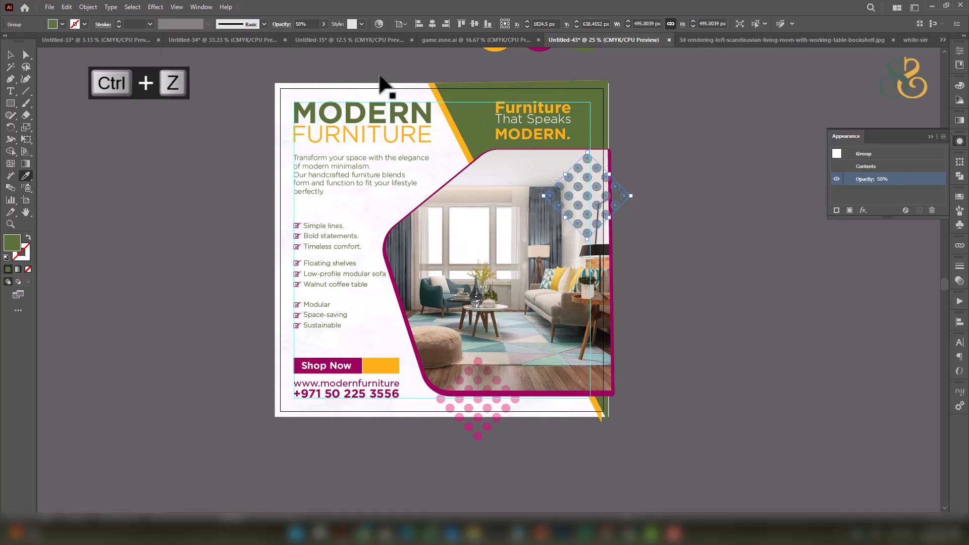
pyautogui.click(858, 178)
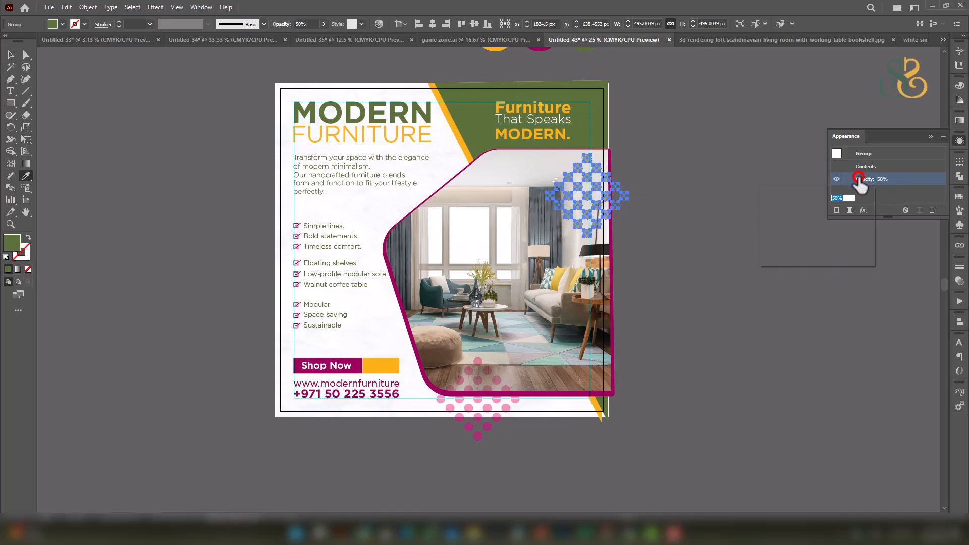
pyautogui.click(782, 197)
pyautogui.click(780, 230)
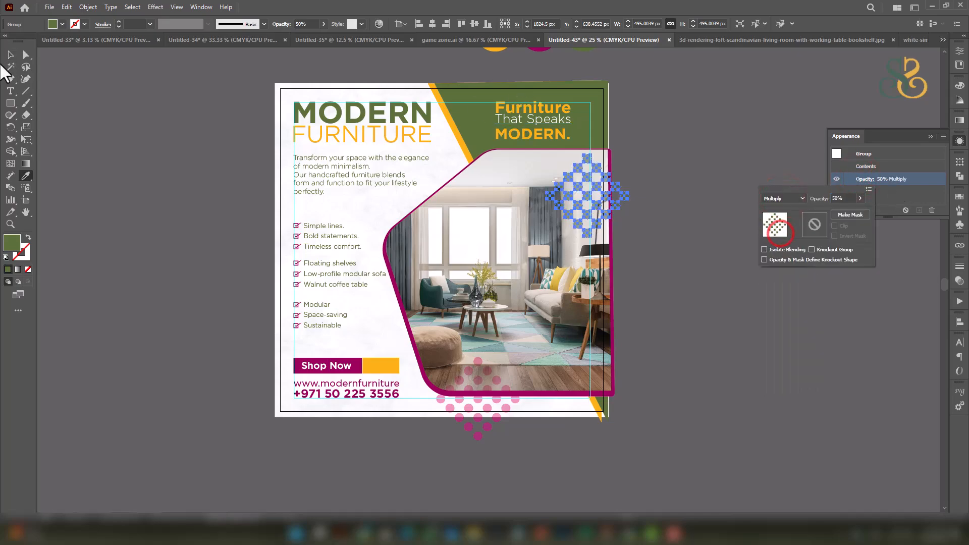
pyautogui.click(162, 150)
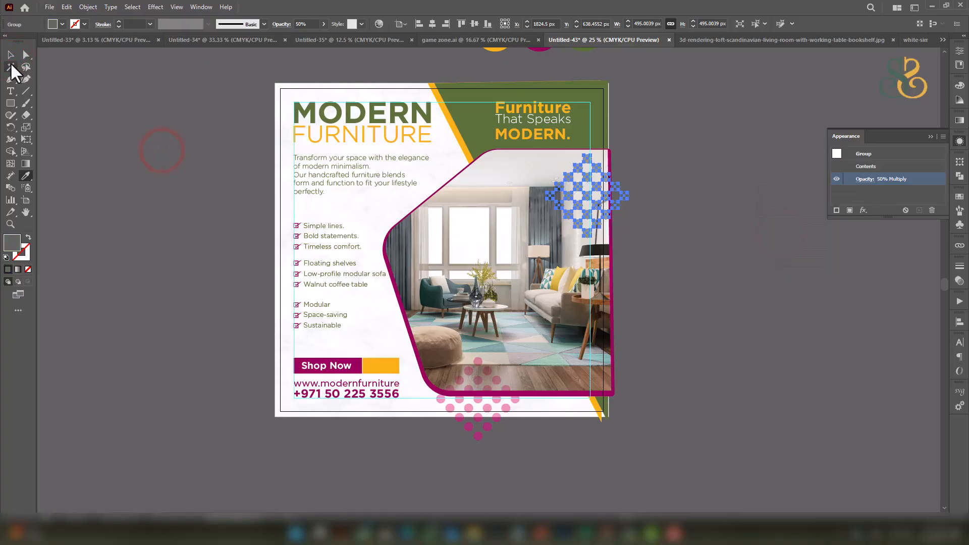
pyautogui.hotkey('ctrl', 'z')
pyautogui.click(10, 54)
pyautogui.click(701, 273)
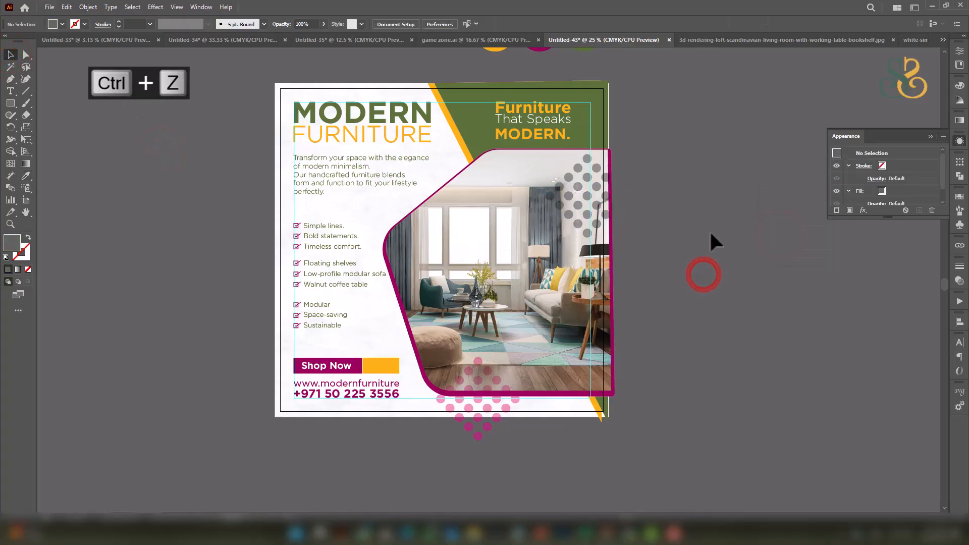
pyautogui.hotkey('ctrl', 'z')
pyautogui.click(710, 201)
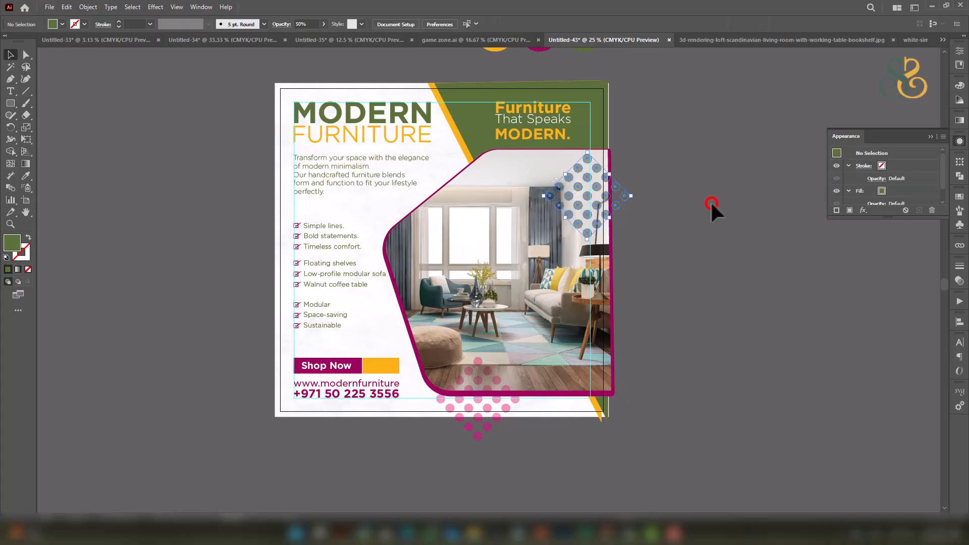
# Scale the upper-right dot grid down to about 378.6 px and reposition the magenta dot grid.
pyautogui.click(596, 168)
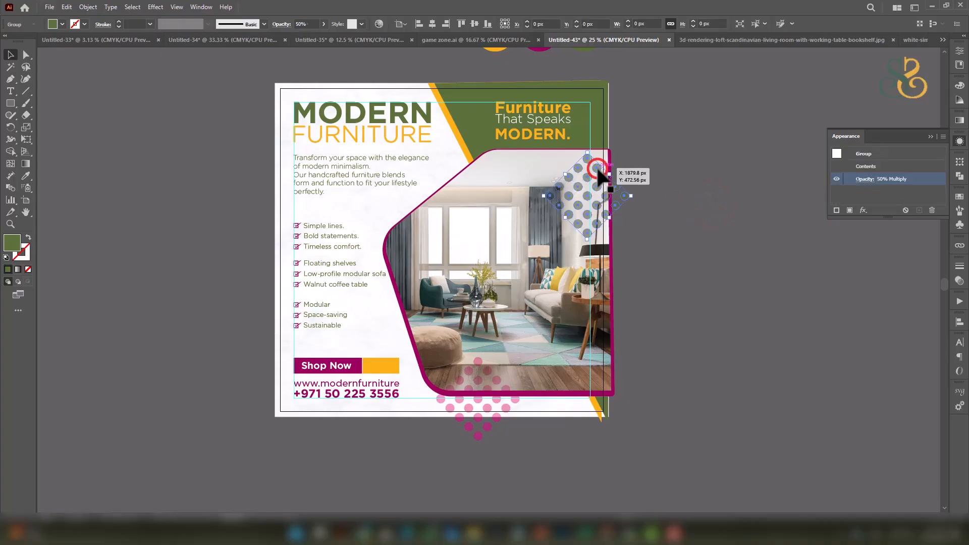
pyautogui.moveTo(598, 233); pyautogui.dragTo(608, 177)
pyautogui.click(691, 180)
pyautogui.moveTo(691, 297); pyautogui.dragTo(688, 283)
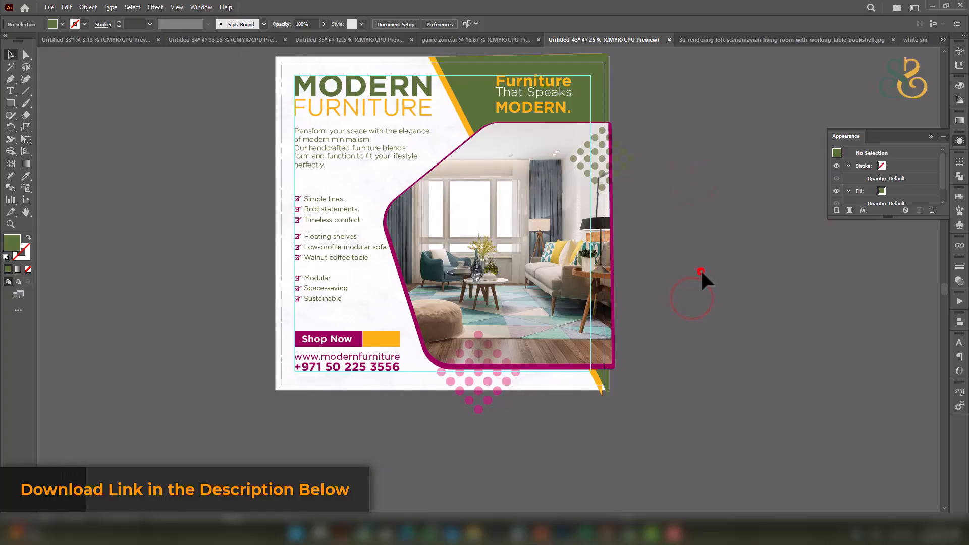
pyautogui.moveTo(716, 238); pyautogui.dragTo(718, 254)
pyautogui.moveTo(512, 402)
pyautogui.mouseDown()
pyautogui.moveTo(512, 390)
pyautogui.moveTo(513, 417)
pyautogui.mouseUp()
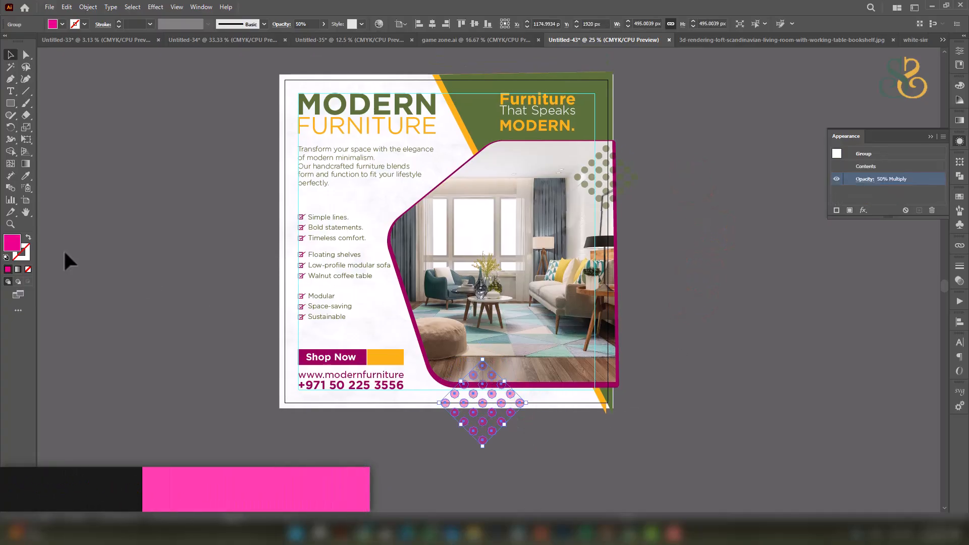
# Eyedrop the green grid's colour onto the magenta lower dot grid.
pyautogui.click(26, 177)
pyautogui.click(580, 171)
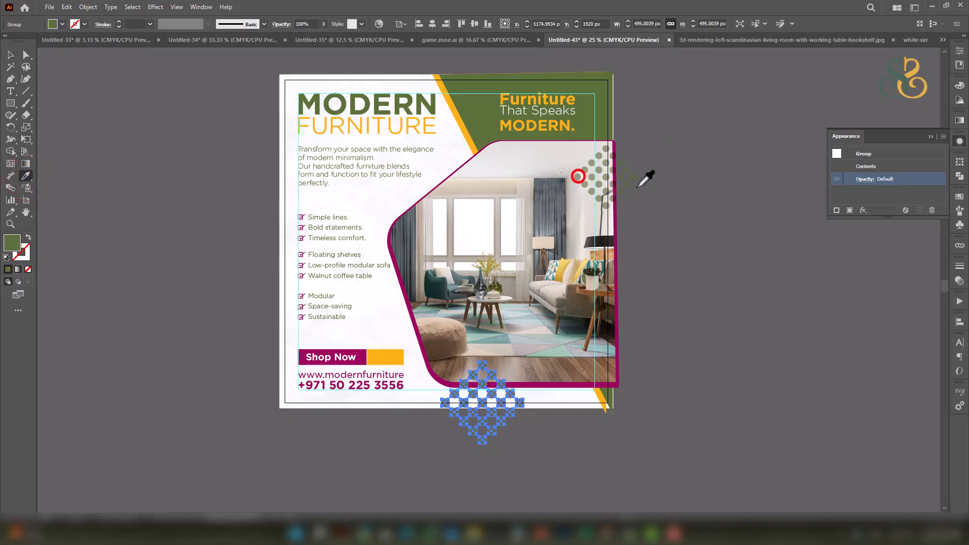
pyautogui.click(11, 55)
pyautogui.click(698, 297)
pyautogui.click(697, 253)
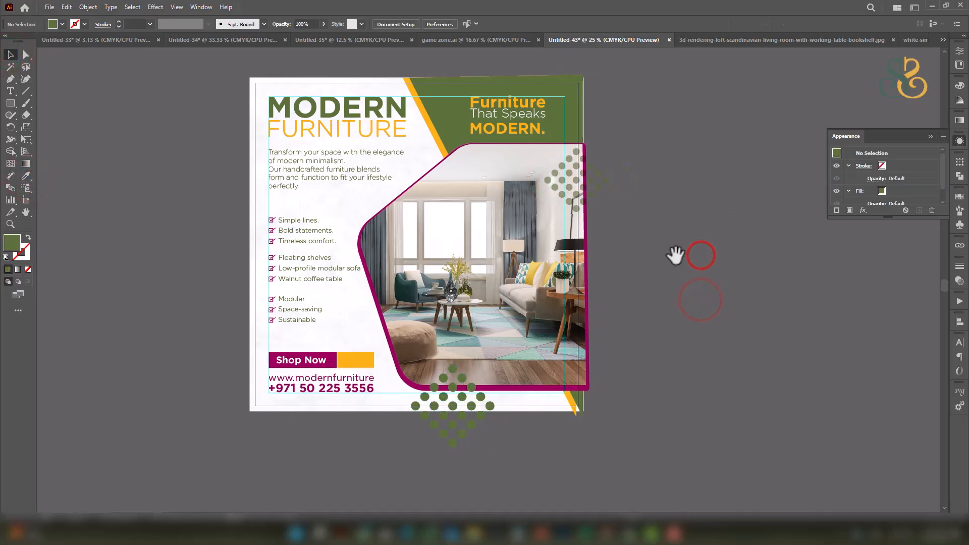
pyautogui.click(559, 197)
pyautogui.click(488, 404)
# Set the lower dot grid's blend mode to Multiply and undo the accidental grey fill.
pyautogui.click(26, 176)
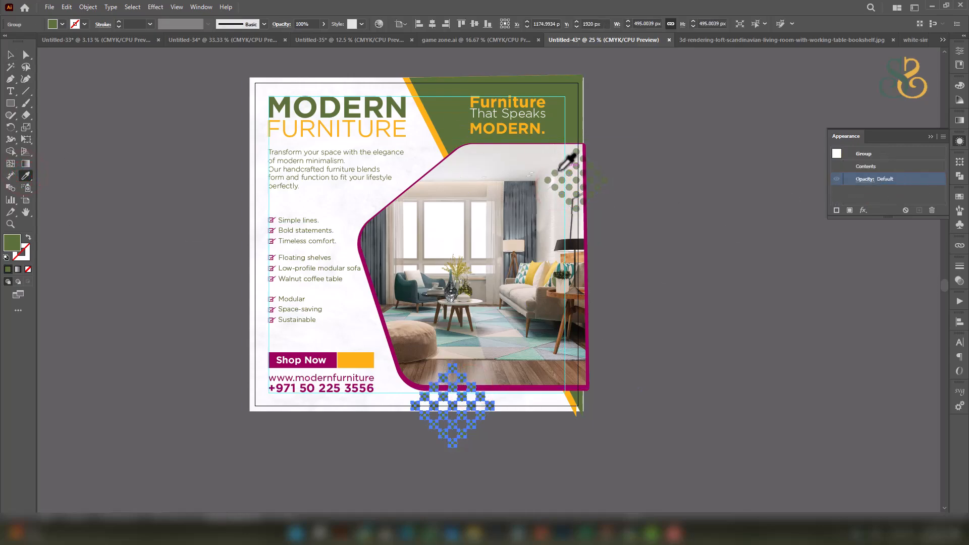
pyautogui.click(864, 179)
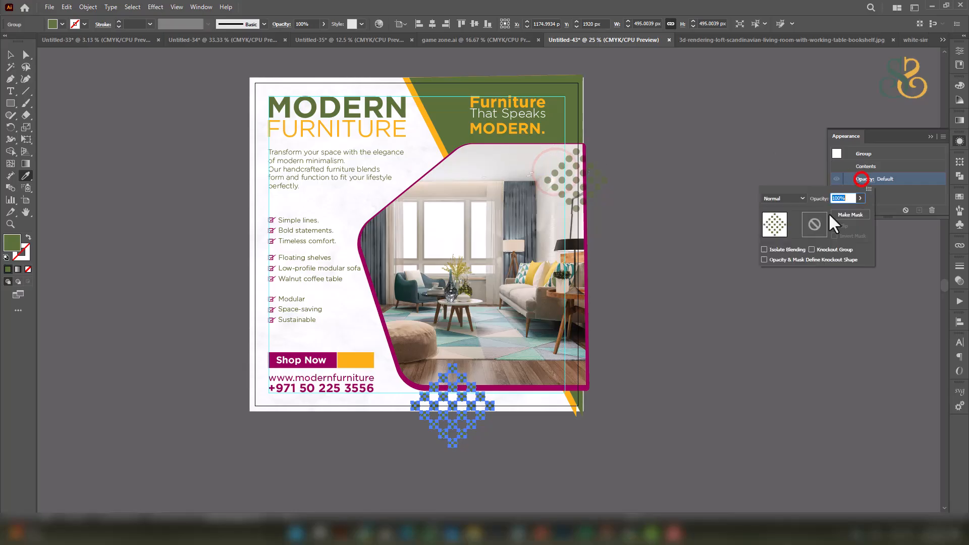
pyautogui.click(780, 199)
pyautogui.click(780, 235)
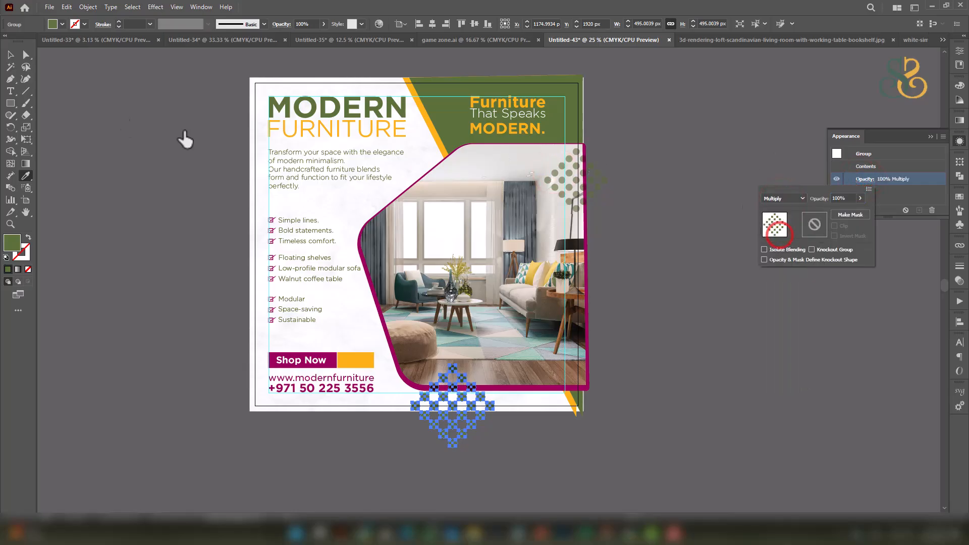
pyautogui.click(13, 57)
pyautogui.click(734, 270)
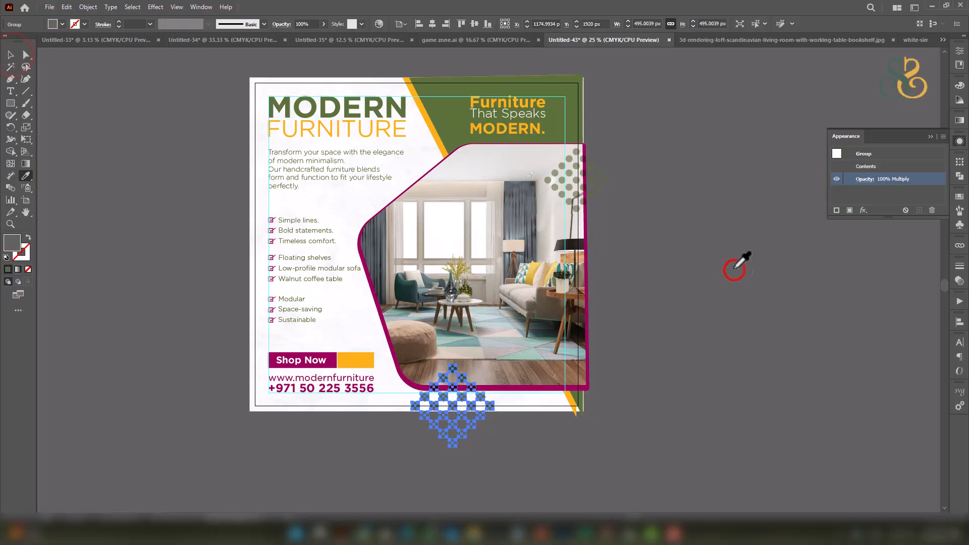
pyautogui.click(10, 55)
pyautogui.click(685, 284)
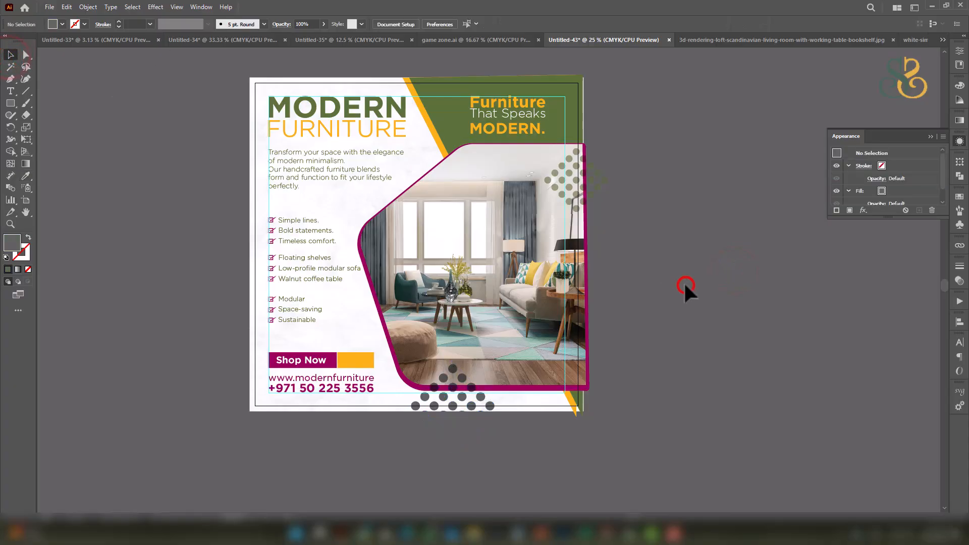
pyautogui.hotkey('ctrl', 'z')
pyautogui.hotkey('ctrl', 'z')
# Give the bottom dot pattern 50% opacity to match the upper grid.
pyautogui.click(686, 277)
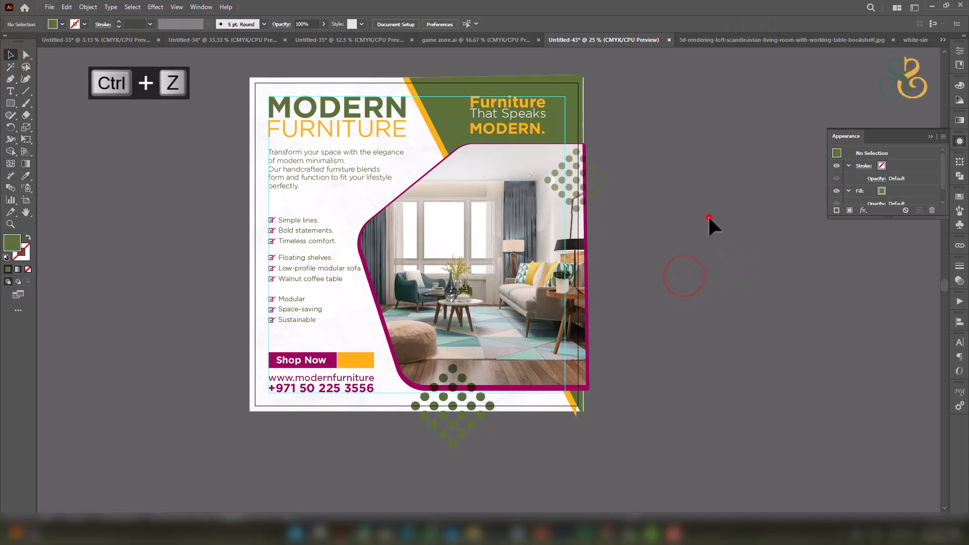
pyautogui.click(465, 405)
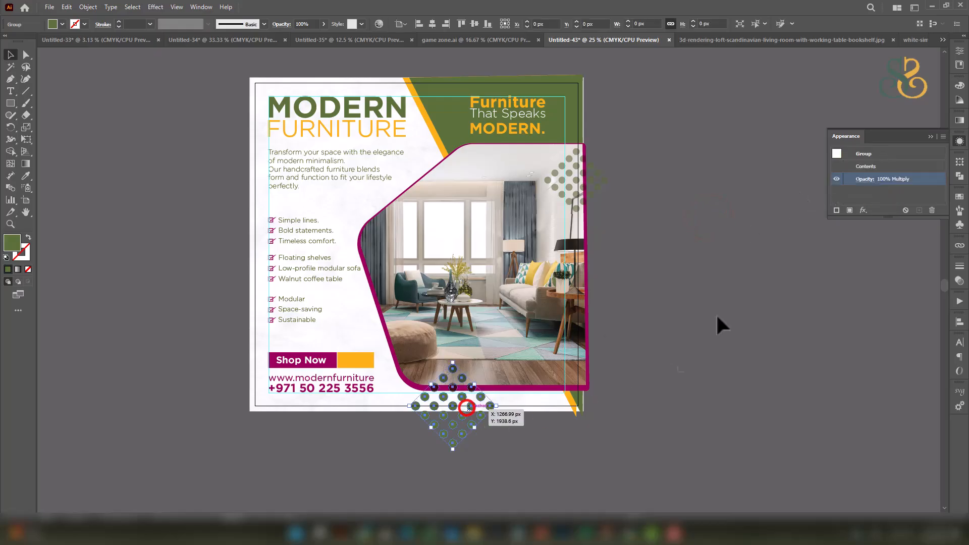
pyautogui.click(864, 179)
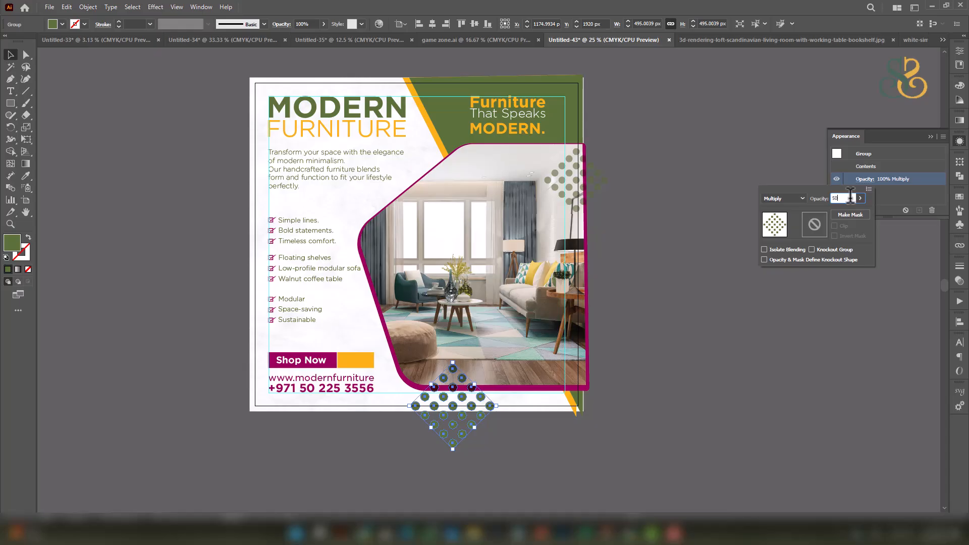
pyautogui.press('Return')
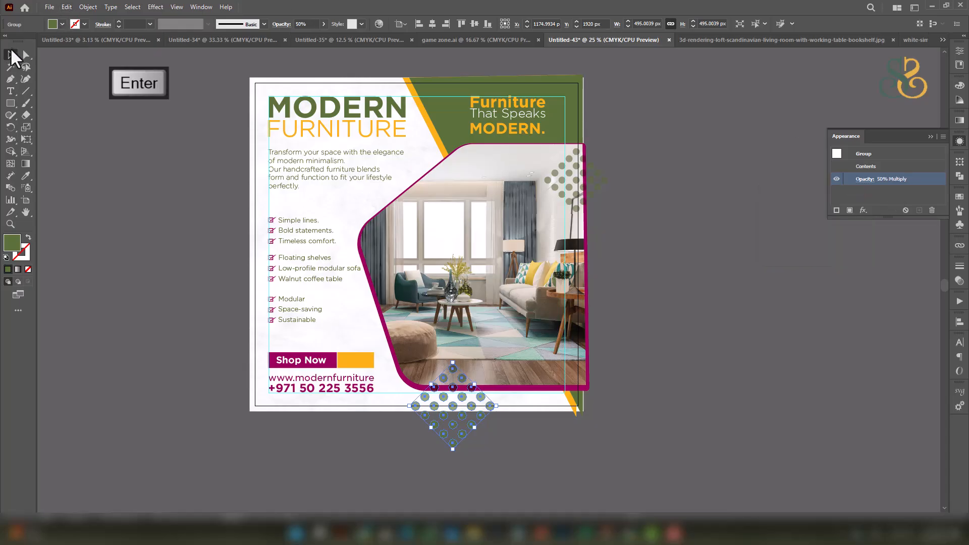
pyautogui.click(132, 191)
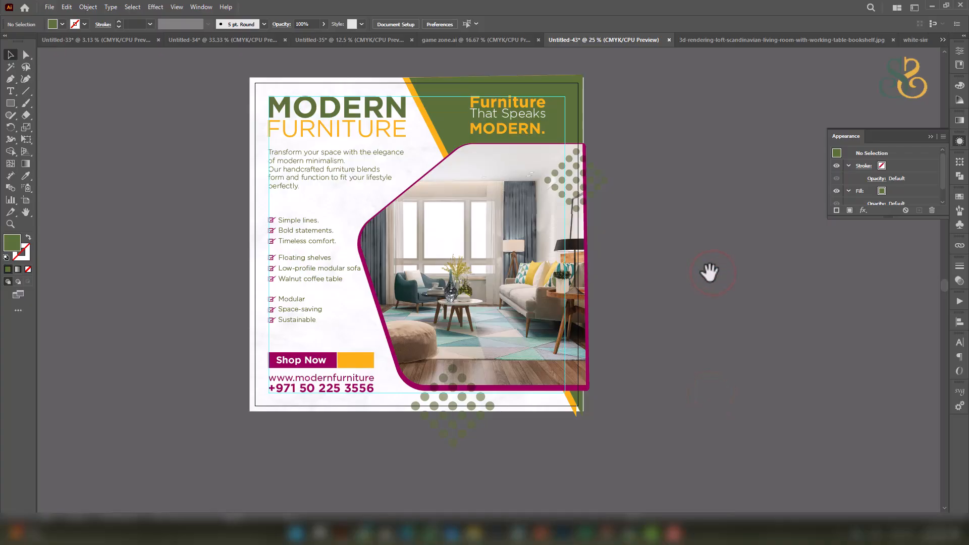
# Draw a 1920 × 1920 px square centred horizontally and vertically on the artboard.
pyautogui.click(167, 140)
pyautogui.write('1920')
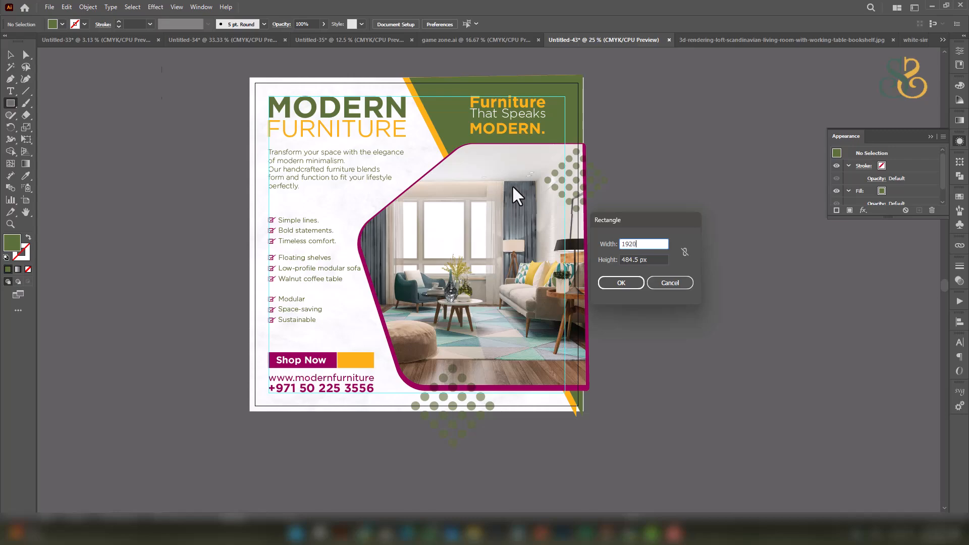
pyautogui.press('Tab')
pyautogui.write('1920')
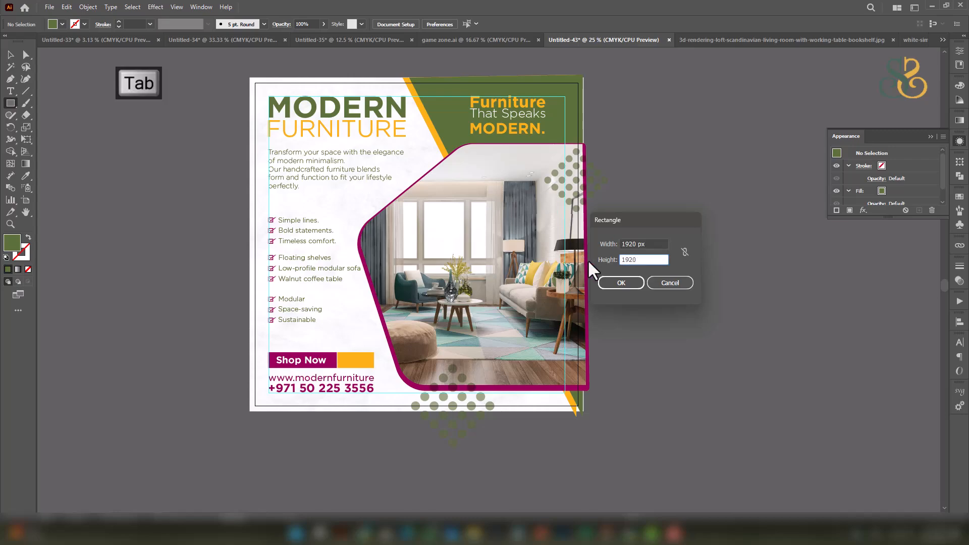
pyautogui.click(619, 283)
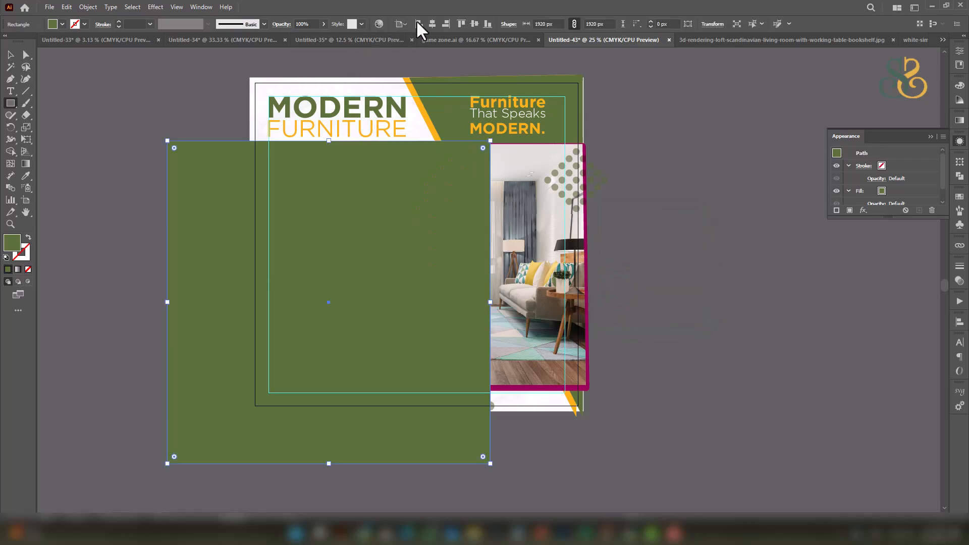
pyautogui.click(432, 24)
pyautogui.click(474, 23)
# Select all the artwork and make a clipping mask with the square.
pyautogui.click(10, 54)
pyautogui.moveTo(218, 78); pyautogui.dragTo(627, 434)
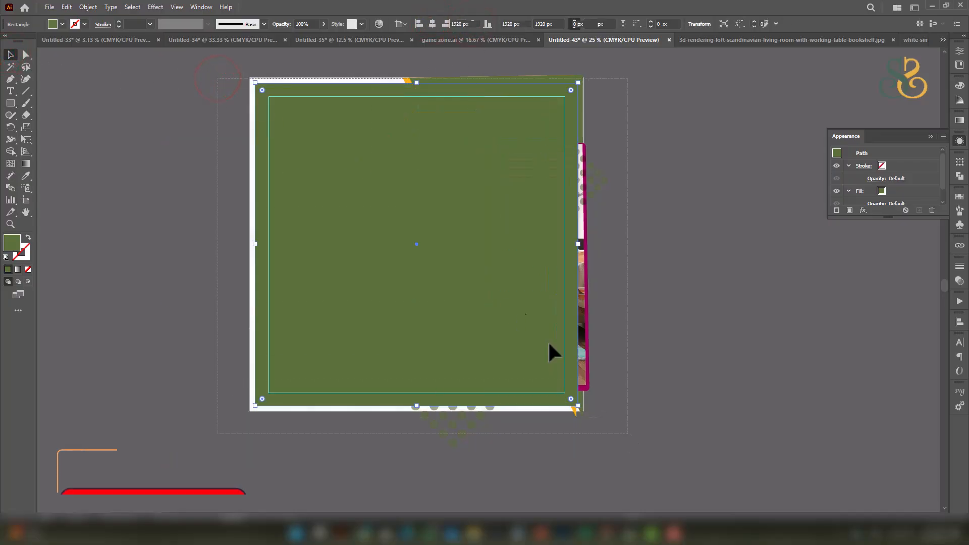
pyautogui.hotkey('ctrl', 'a')
pyautogui.rightClick(546, 240)
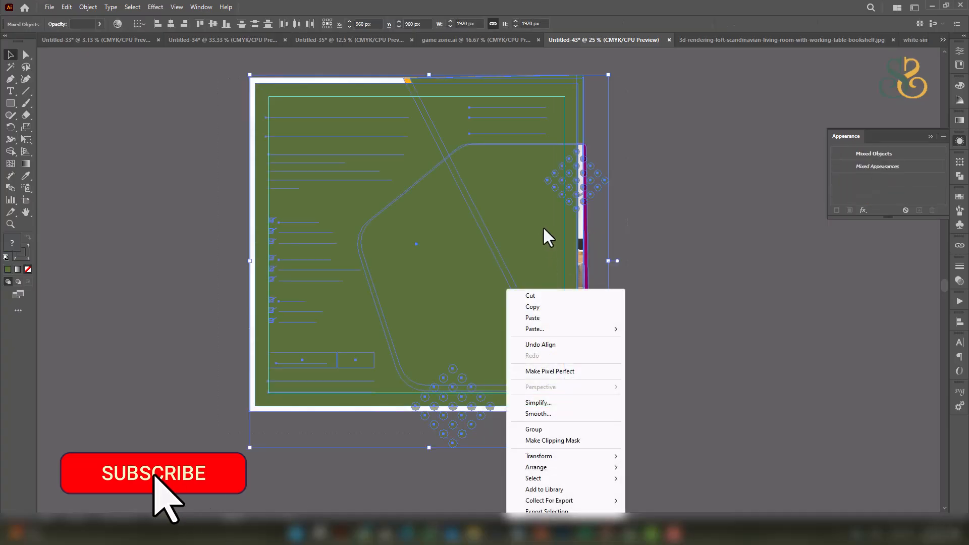
pyautogui.click(555, 440)
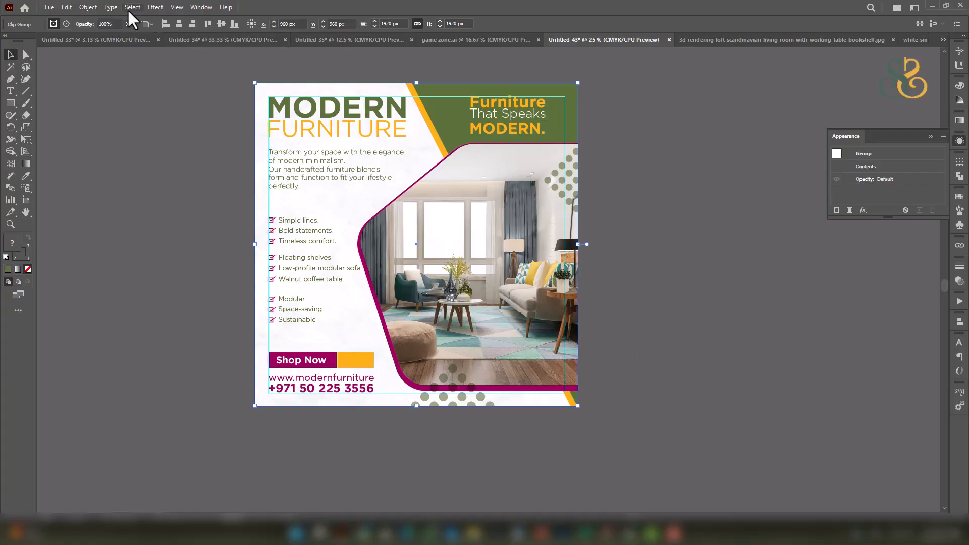
# Select and inspect the clipped artwork group, then deselect everything.
pyautogui.click(94, 6)
pyautogui.click(110, 101)
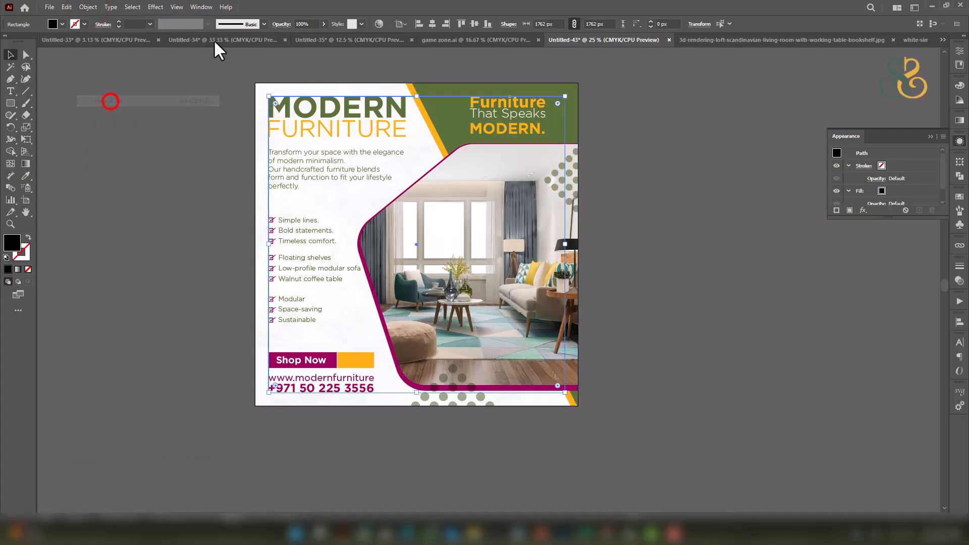
pyautogui.click(655, 187)
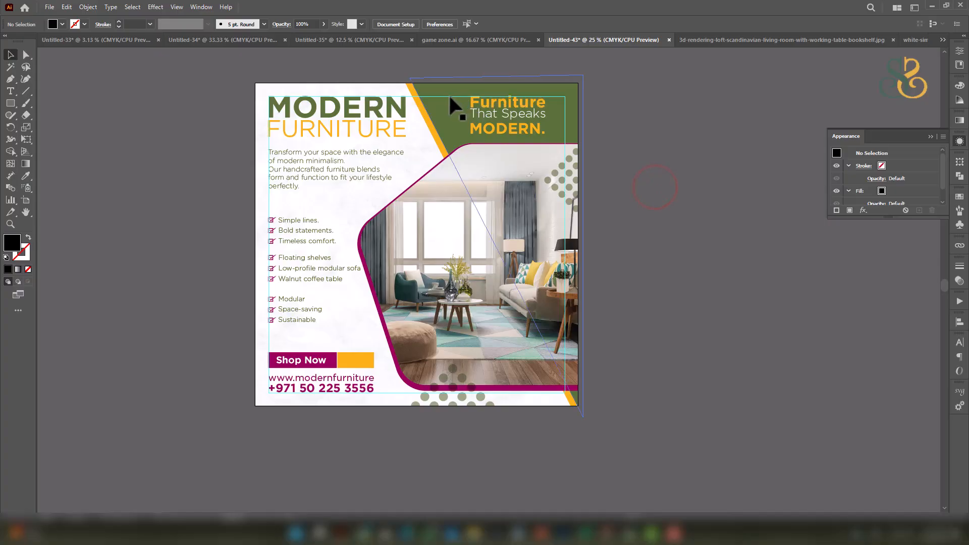
pyautogui.click(446, 95)
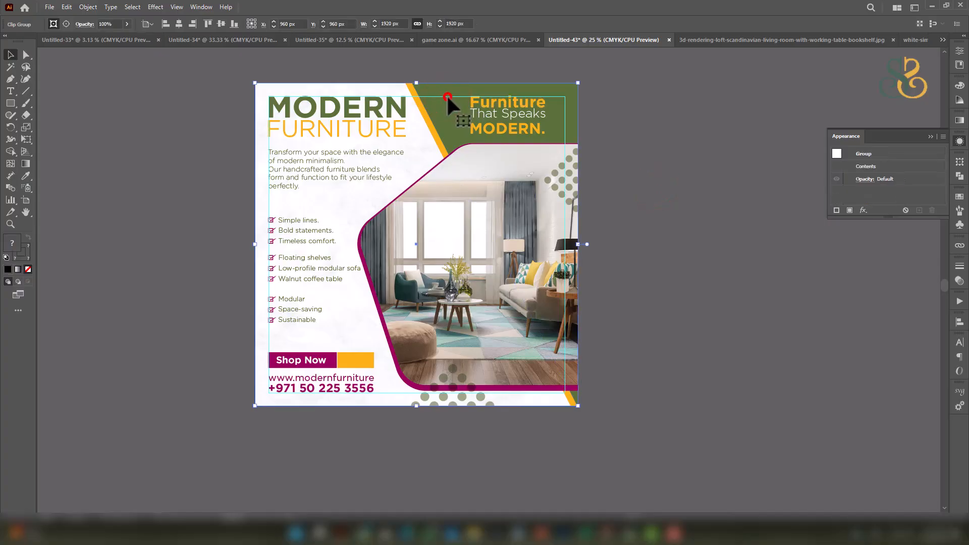
pyautogui.click(565, 126)
pyautogui.moveTo(625, 147); pyautogui.dragTo(562, 111)
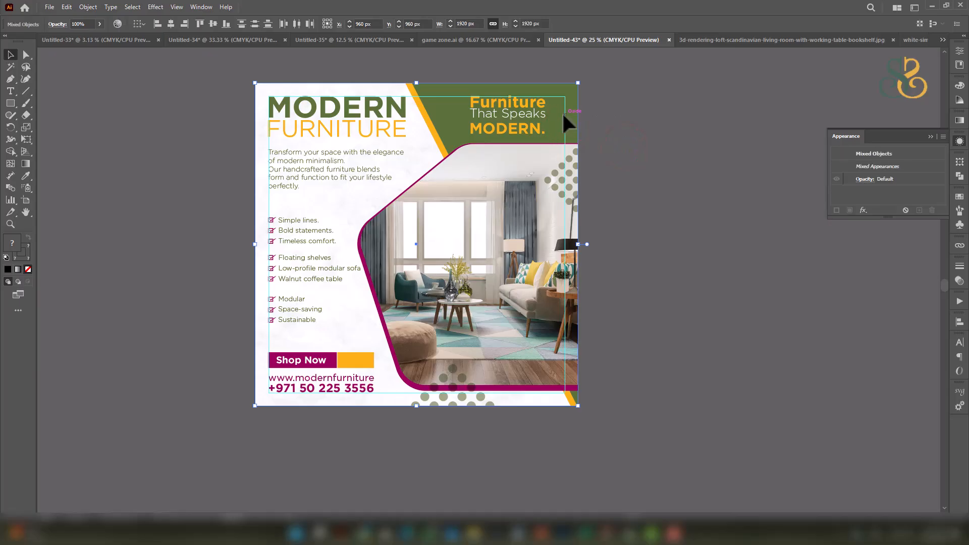
pyautogui.scroll(2, 562, 111)
pyautogui.click(648, 153)
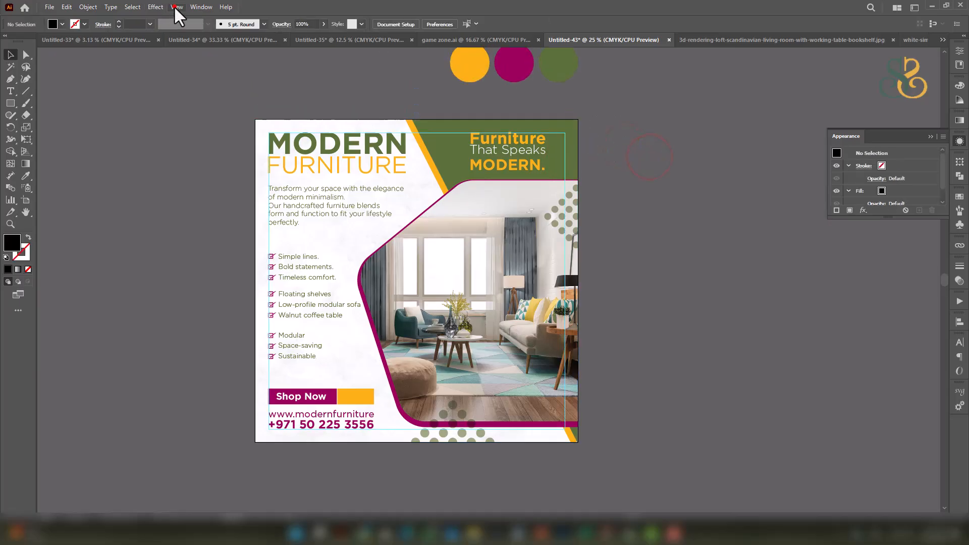
# Clear all guides via View > Guides > Clear Guides and zoom in to review the post.
pyautogui.click(175, 7)
pyautogui.click(222, 440)
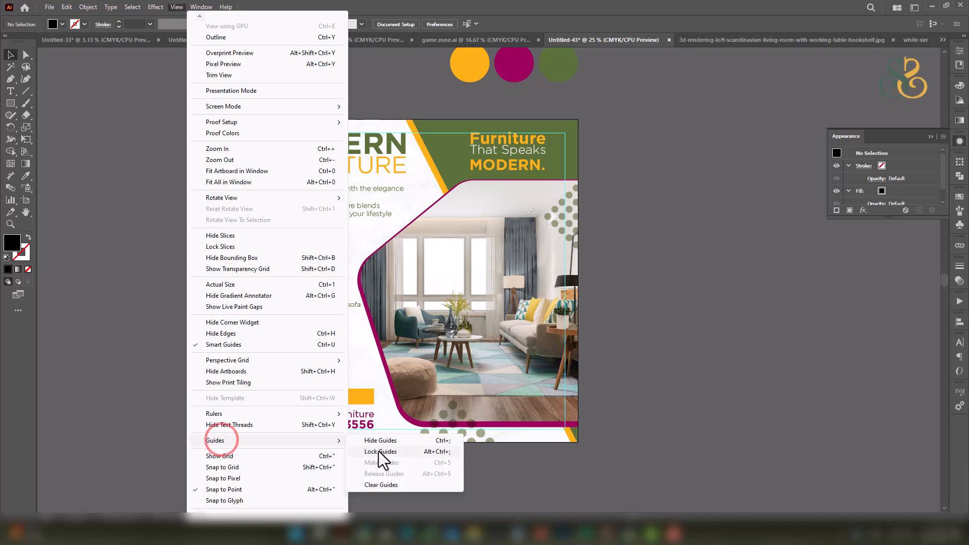
pyautogui.click(381, 487)
pyautogui.click(634, 247)
pyautogui.moveTo(569, 204); pyautogui.dragTo(576, 190)
pyautogui.scroll(1, 472, 187)
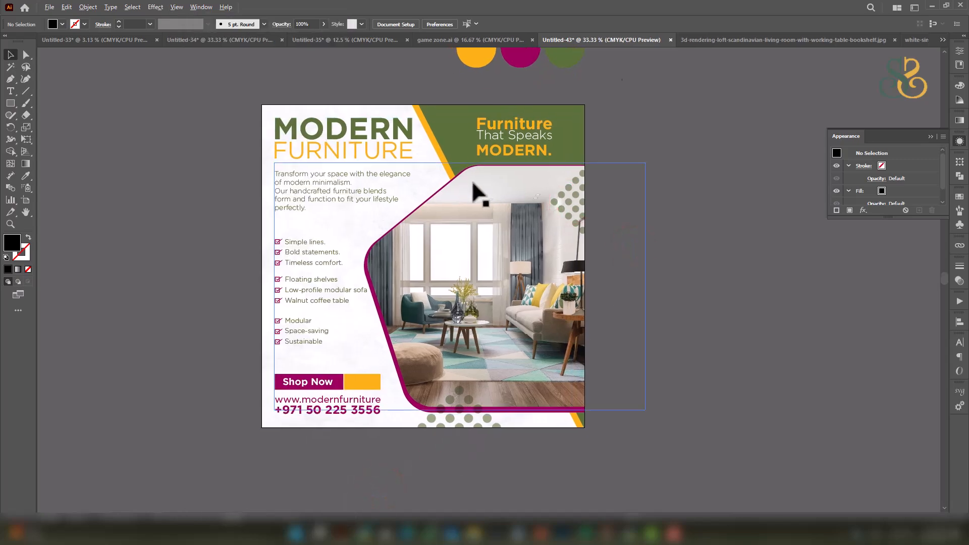
pyautogui.moveTo(540, 220)
pyautogui.mouseDown()
pyautogui.moveTo(562, 200)
pyautogui.moveTo(545, 222)
pyautogui.moveTo(555, 224)
pyautogui.mouseUp()
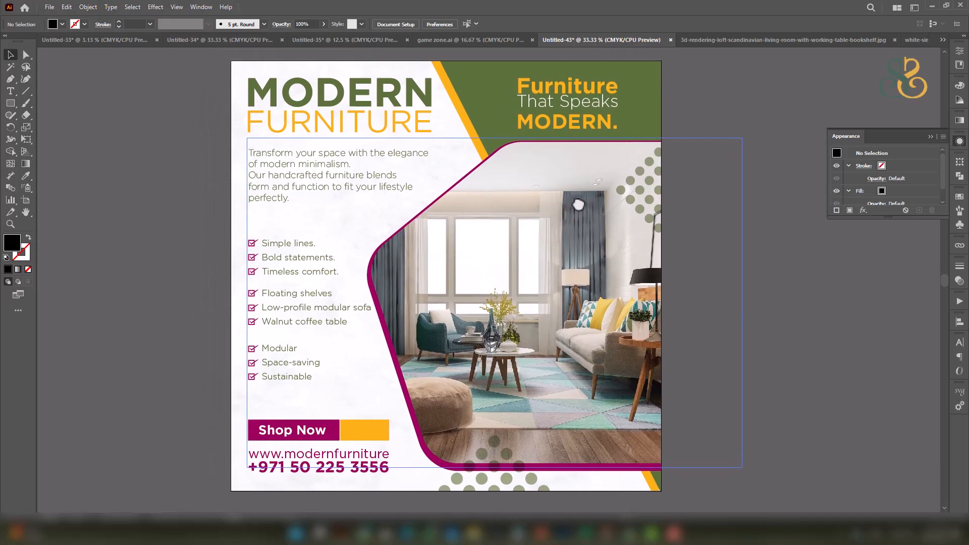